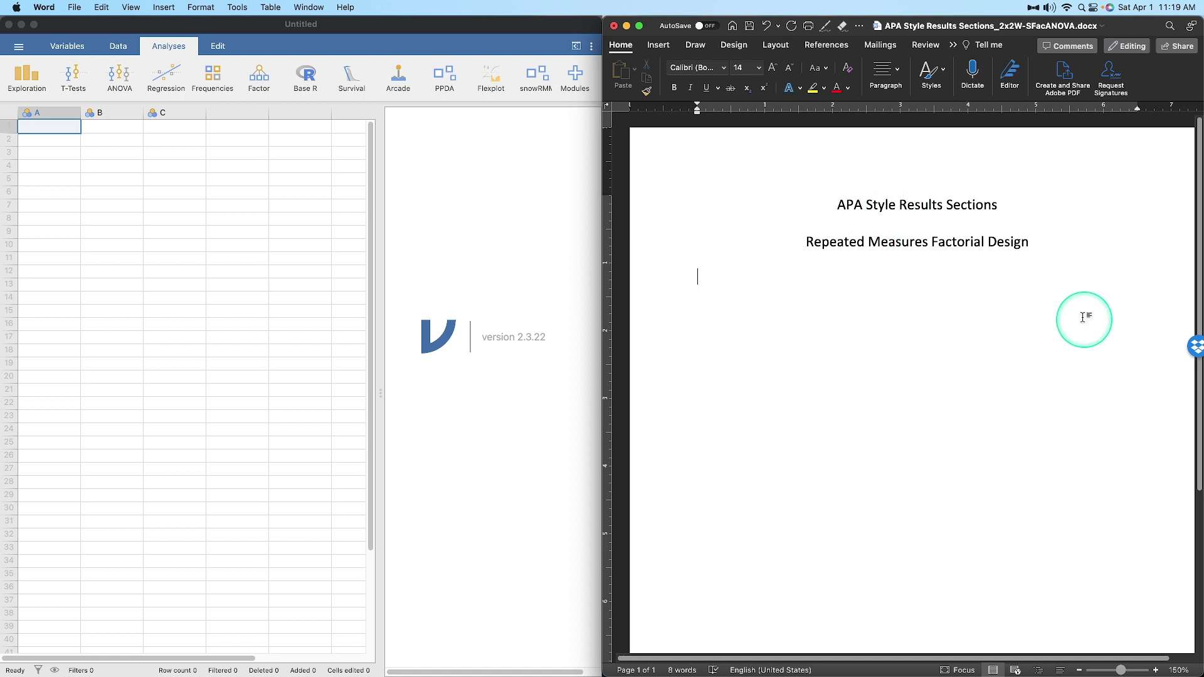
{"action": "left_click_drag", "start_coordinate": [935, 243], "coordinate": [1032, 242]}
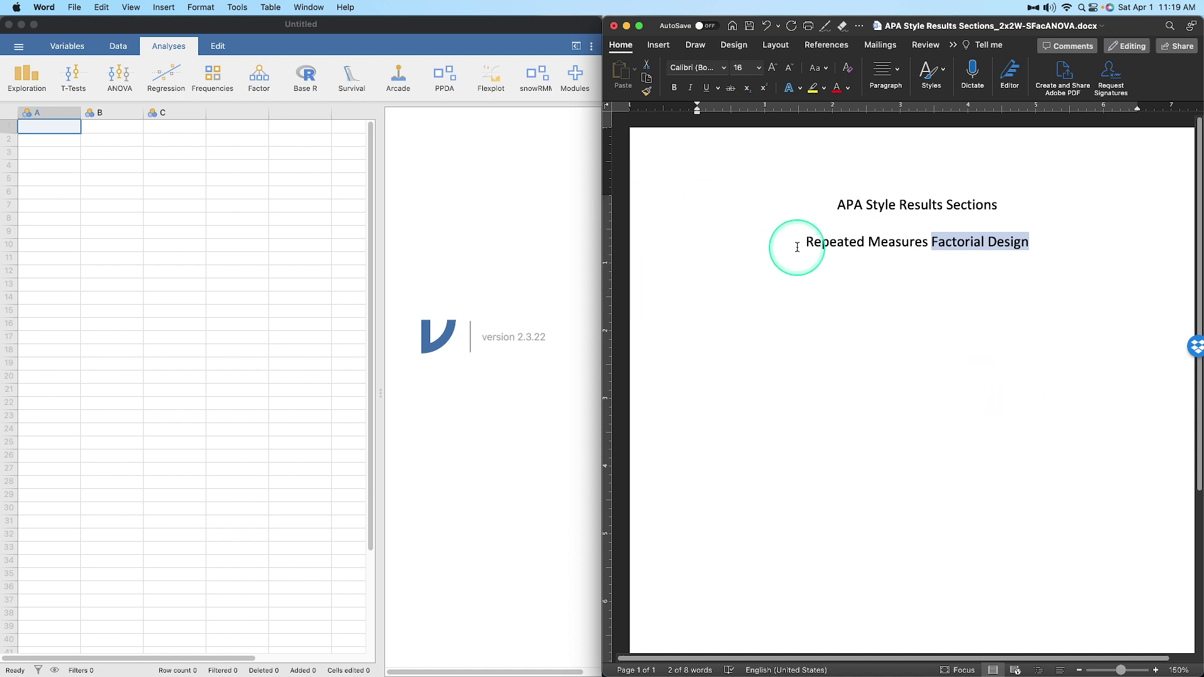
{"action": "left_click_drag", "start_coordinate": [805, 244], "coordinate": [924, 242]}
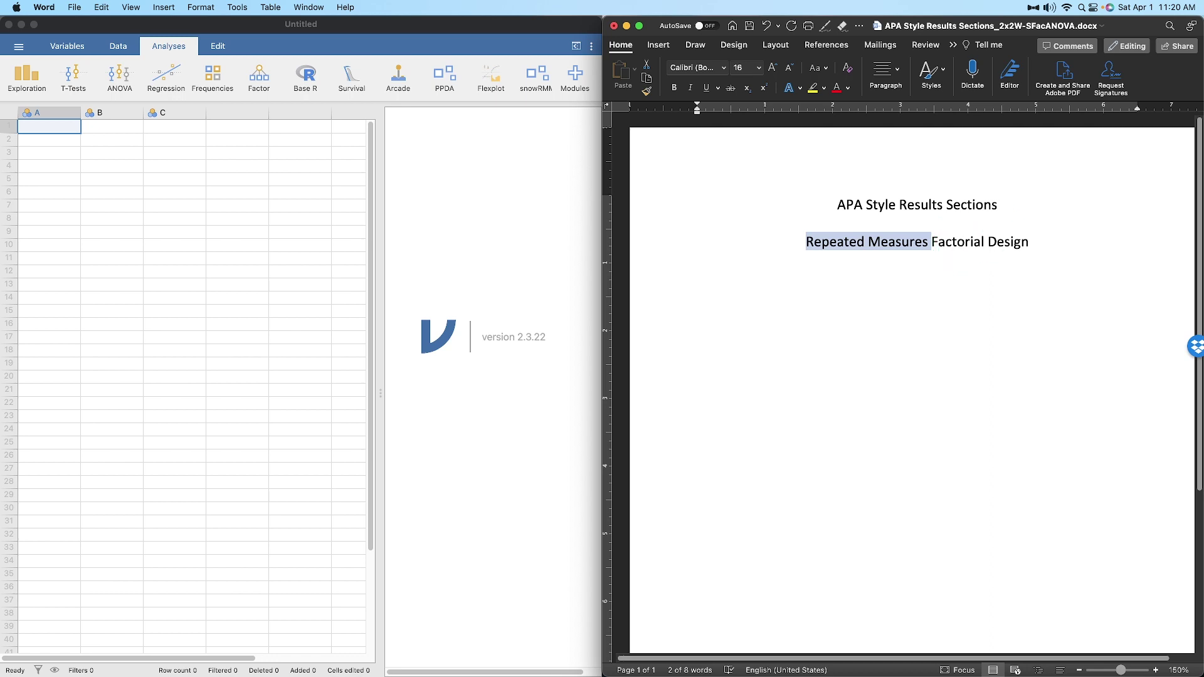
View the earlier between-subjects ANOVA results document and the RM Fac ANOVA.csv workbook, and put both away.
{"action": "key", "text": "super+grave"}
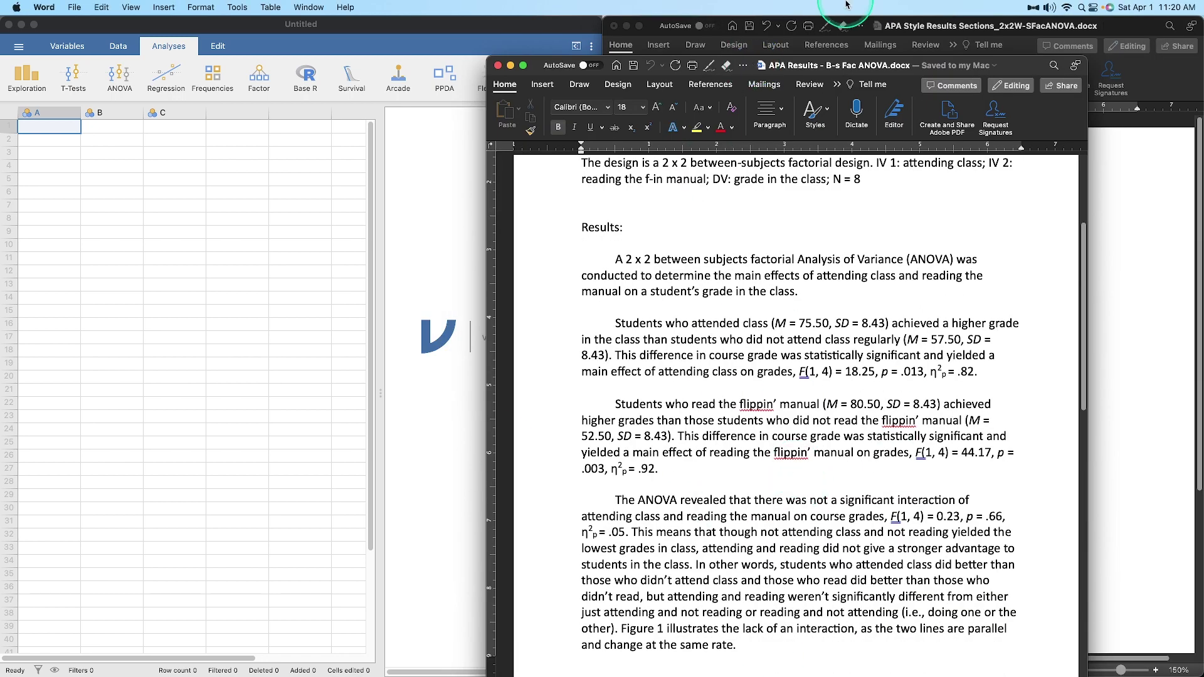
{"action": "key", "text": "super+w"}
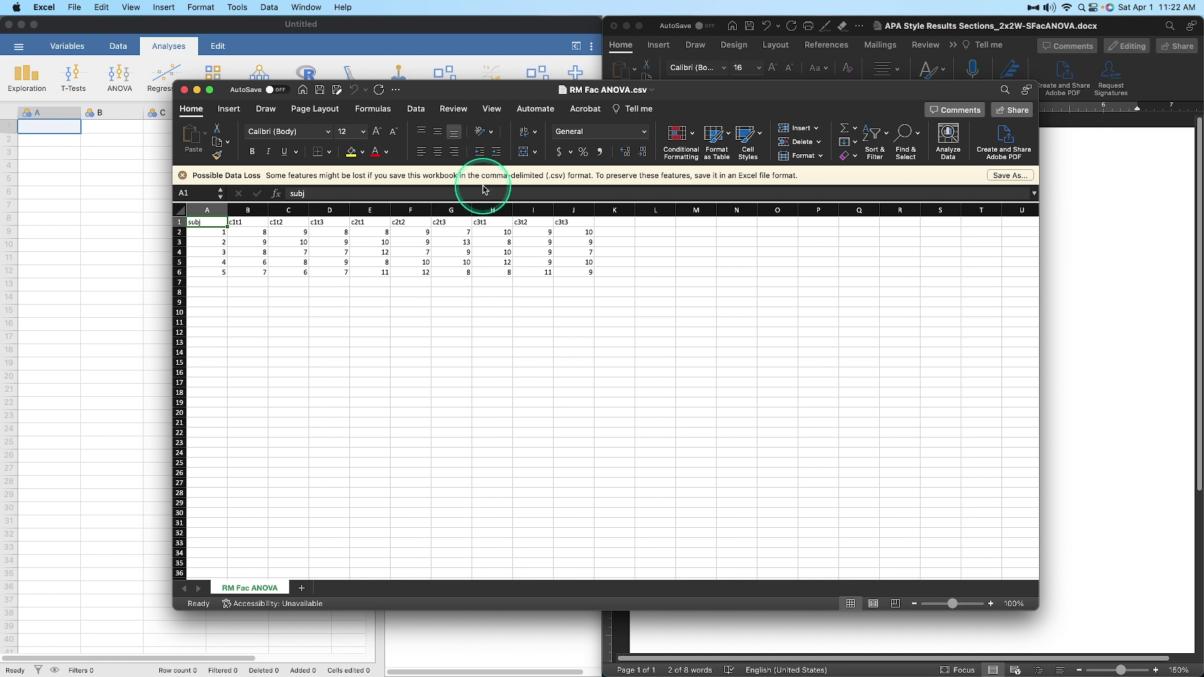
{"action": "key", "text": "super+m"}
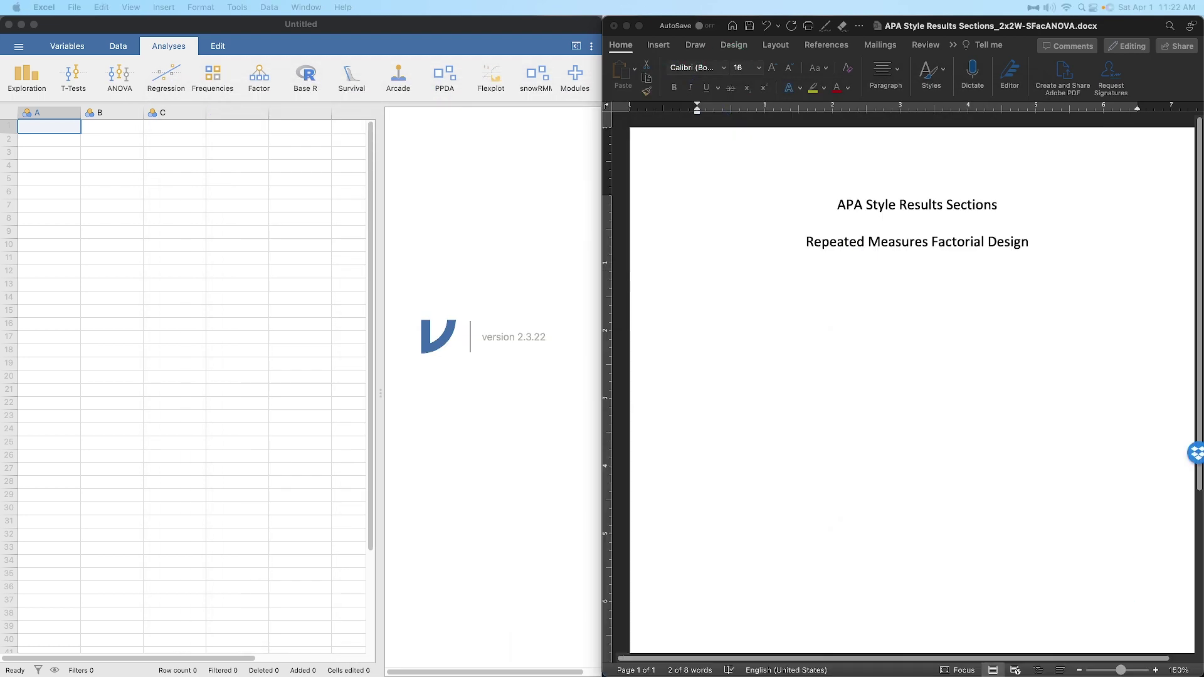
Switch to jamovi, search the computer for "rm fac anova", open RM Fac ANOVA.csv and look over its columns.
{"action": "left_click", "coordinate": [19, 51]}
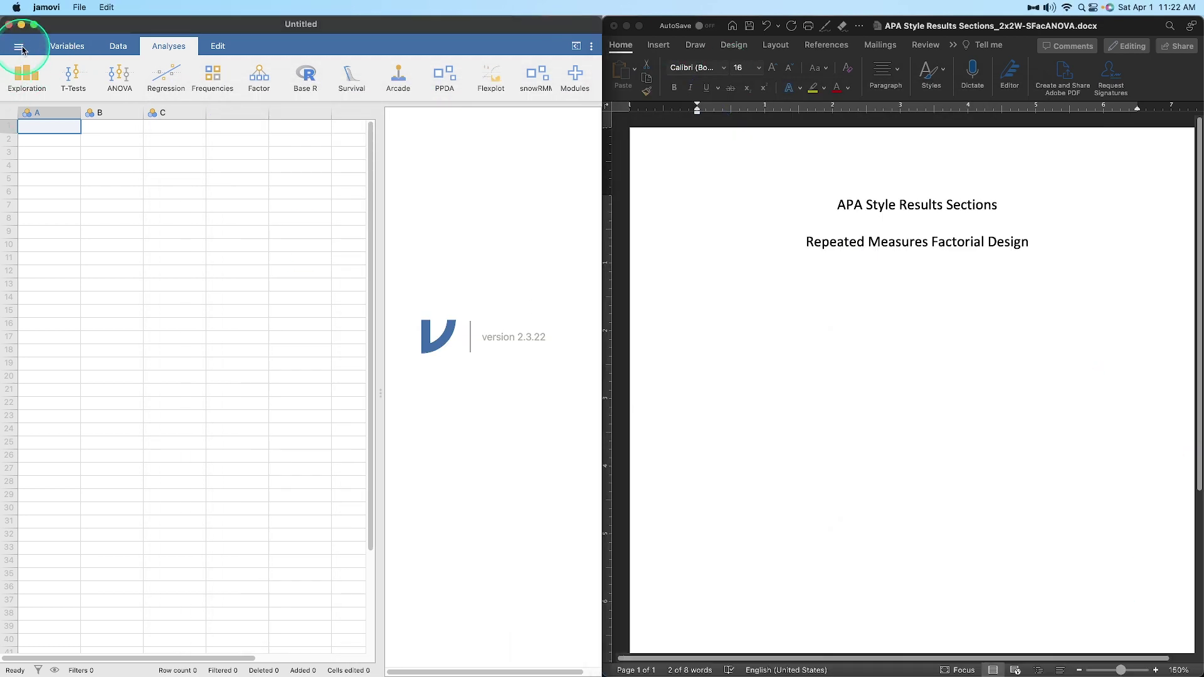
{"action": "left_click", "coordinate": [19, 48]}
{"action": "left_click", "coordinate": [26, 157]}
{"action": "left_click", "coordinate": [35, 180]}
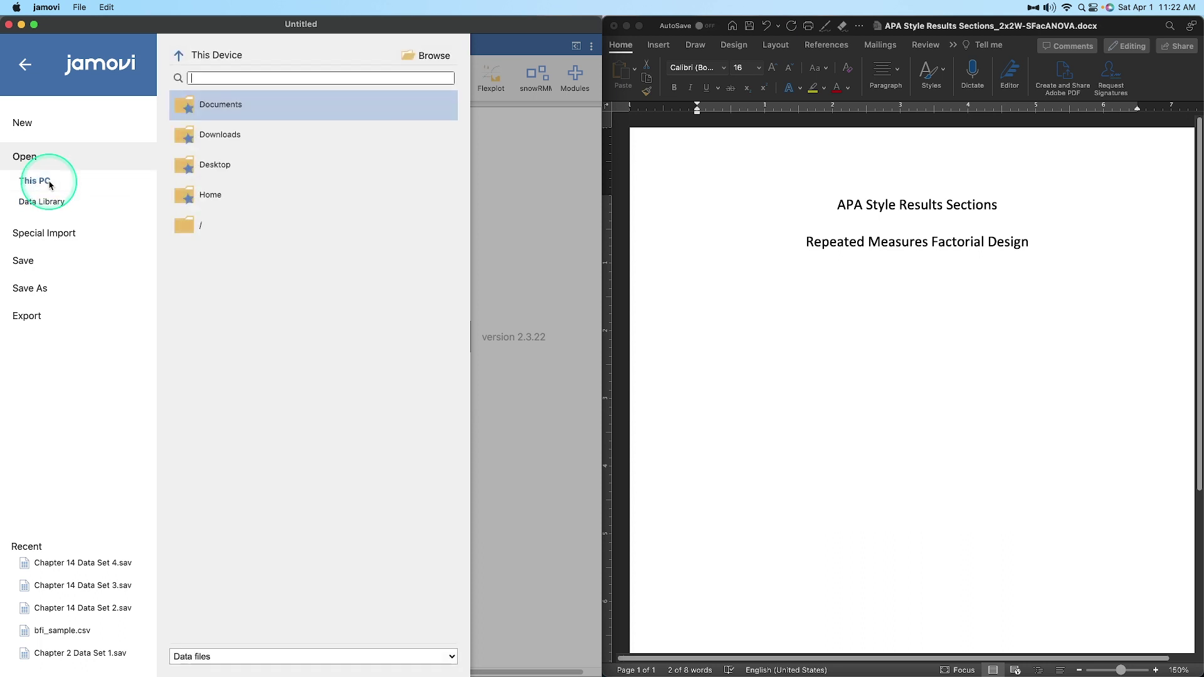
{"action": "left_click", "coordinate": [426, 60]}
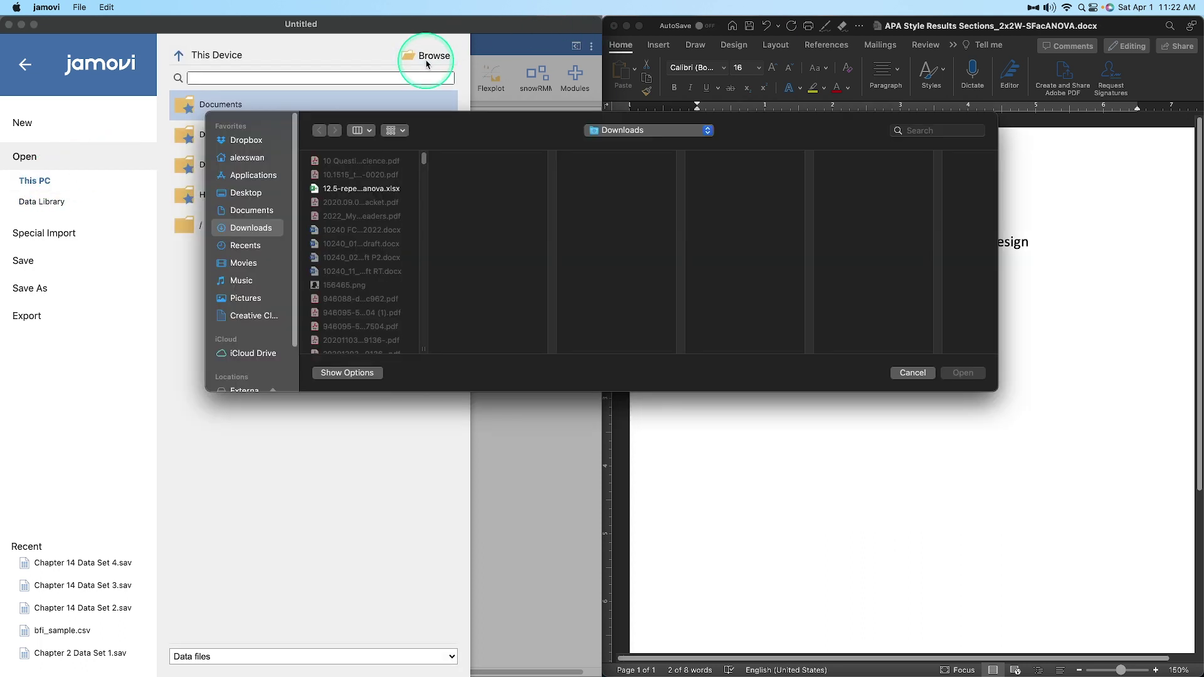
{"action": "left_click", "coordinate": [946, 130]}
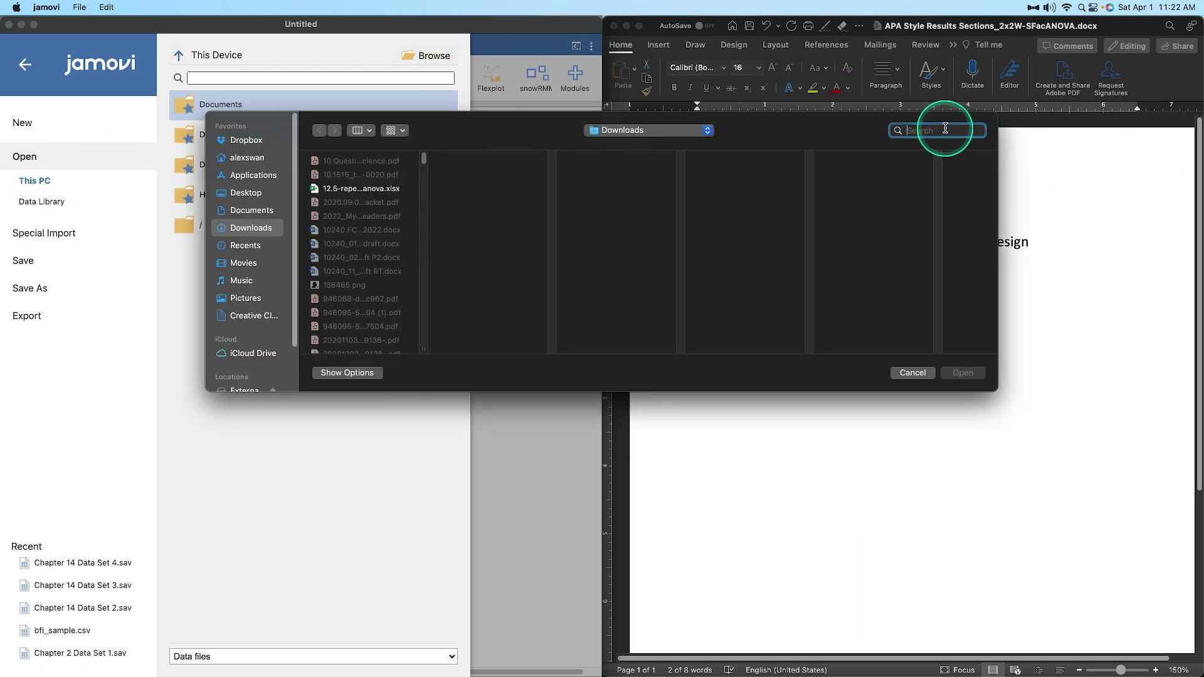
{"action": "type", "text": "rm fac anova"}
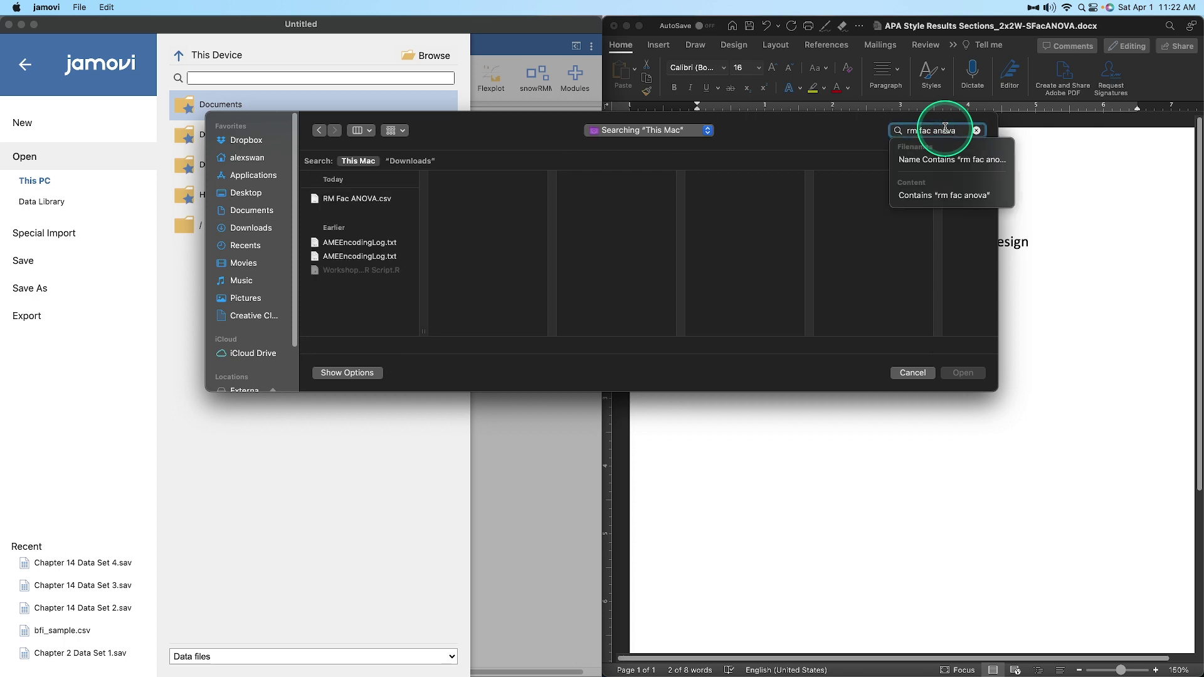
{"action": "left_click", "coordinate": [342, 198]}
{"action": "left_click", "coordinate": [963, 372]}
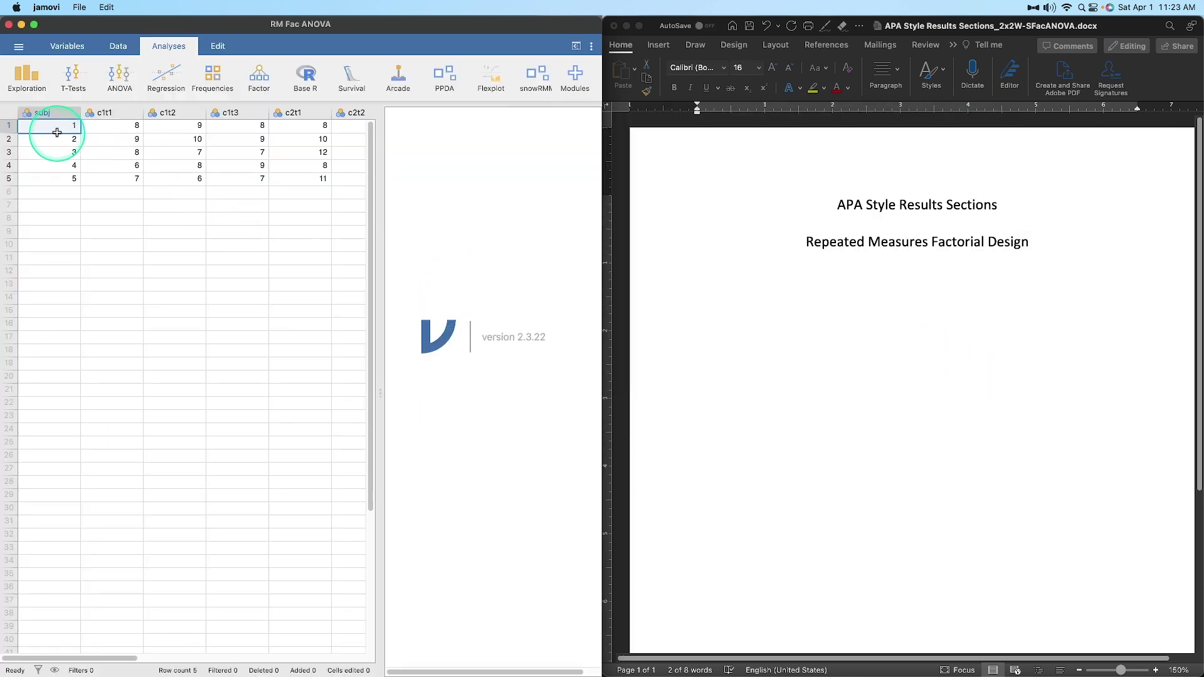
{"action": "scroll", "coordinate": [55, 167], "scroll_direction": "right", "scroll_amount": 2}
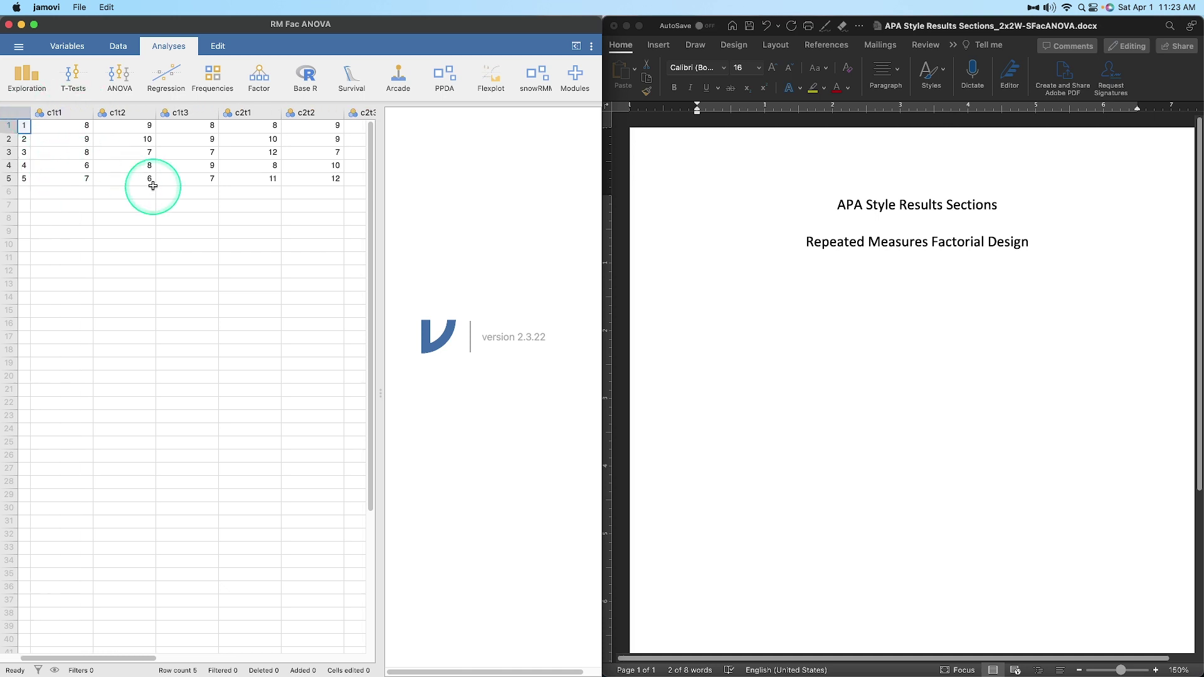
{"action": "scroll", "coordinate": [157, 150], "scroll_direction": "left", "scroll_amount": 2}
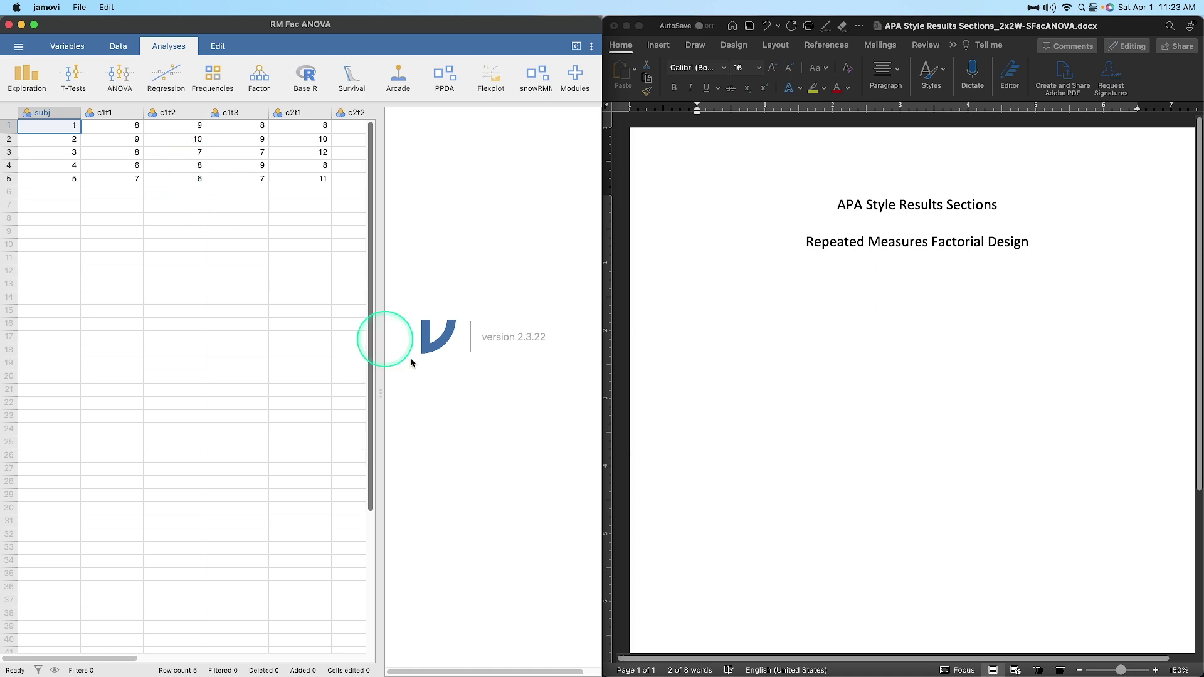
In Word, insert the earlier 2 x 2 between-subjects factorial design description below the "Repeated Measures Factorial Design" heading.
{"action": "left_click", "coordinate": [1009, 30]}
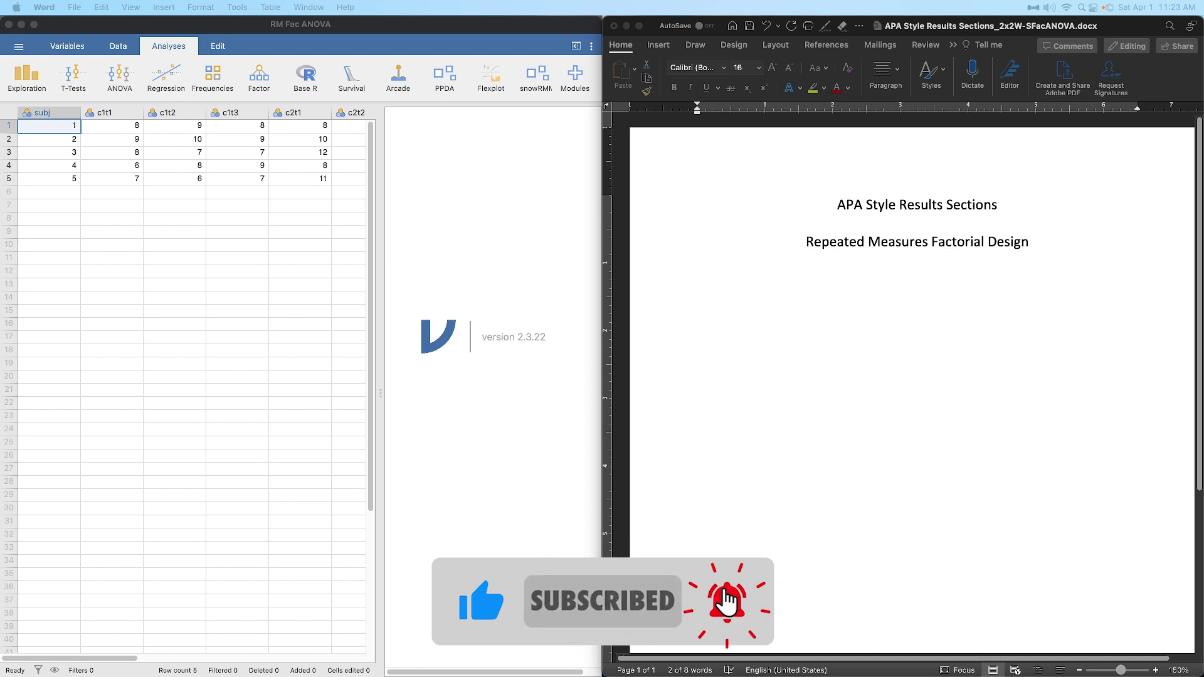
{"action": "left_click", "coordinate": [806, 312]}
{"action": "left_click", "coordinate": [866, 341]}
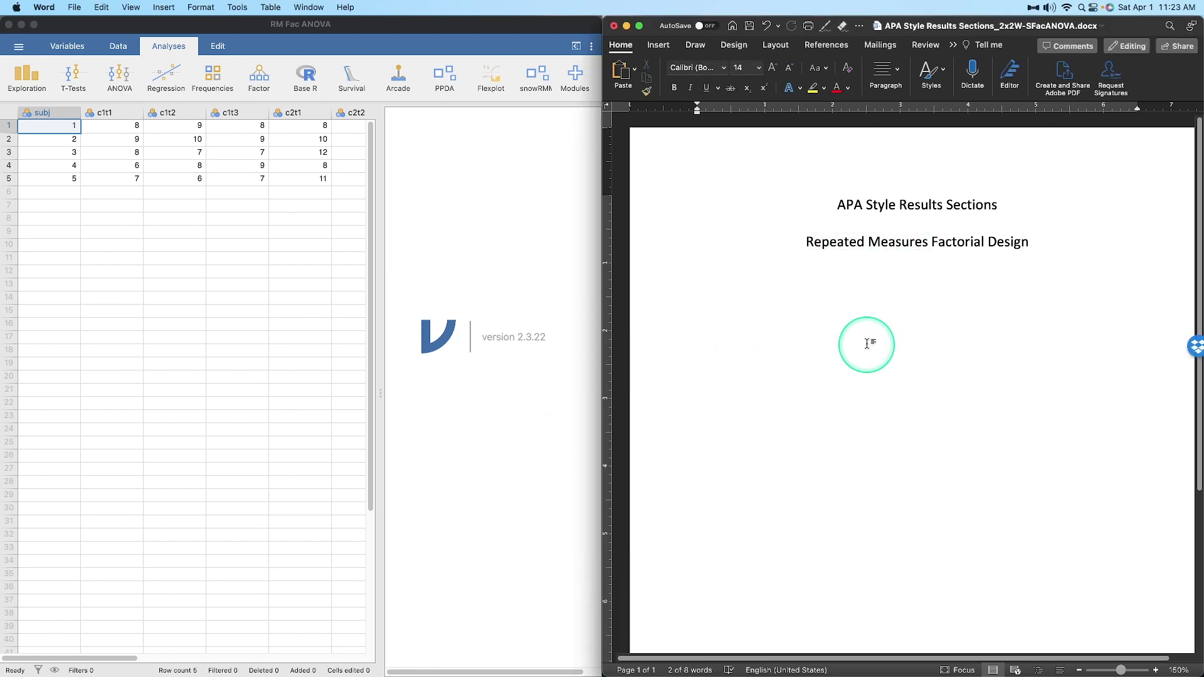
{"action": "type", "text": "The design is a 2 x 2 between-subjects factorial design. IV 1: attending class; IV 2: reading the f-in manual; DV: grade in the class; N = 8"}
Change the design in the description to 3 x 3.
{"action": "left_click", "coordinate": [779, 277]}
{"action": "key", "text": "Delete"}
{"action": "type", "text": "3"}
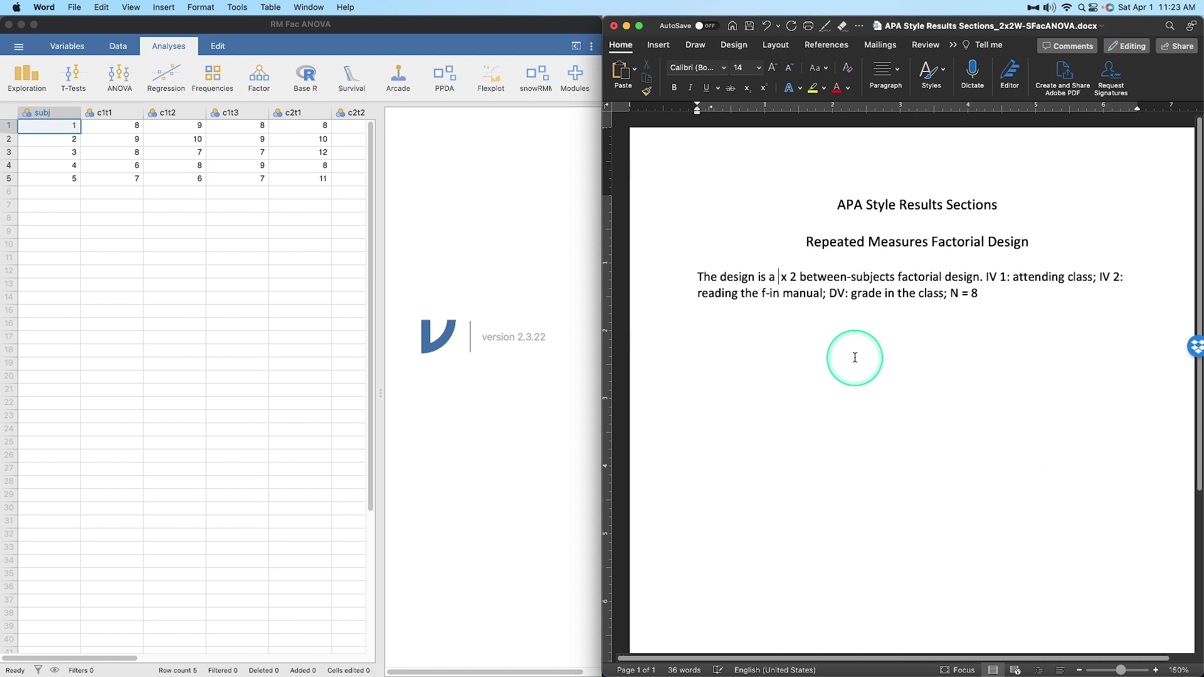
{"action": "key", "text": "Right"}
{"action": "key", "text": "Right"}
{"action": "key", "text": "Delete"}
{"action": "type", "text": "3"}
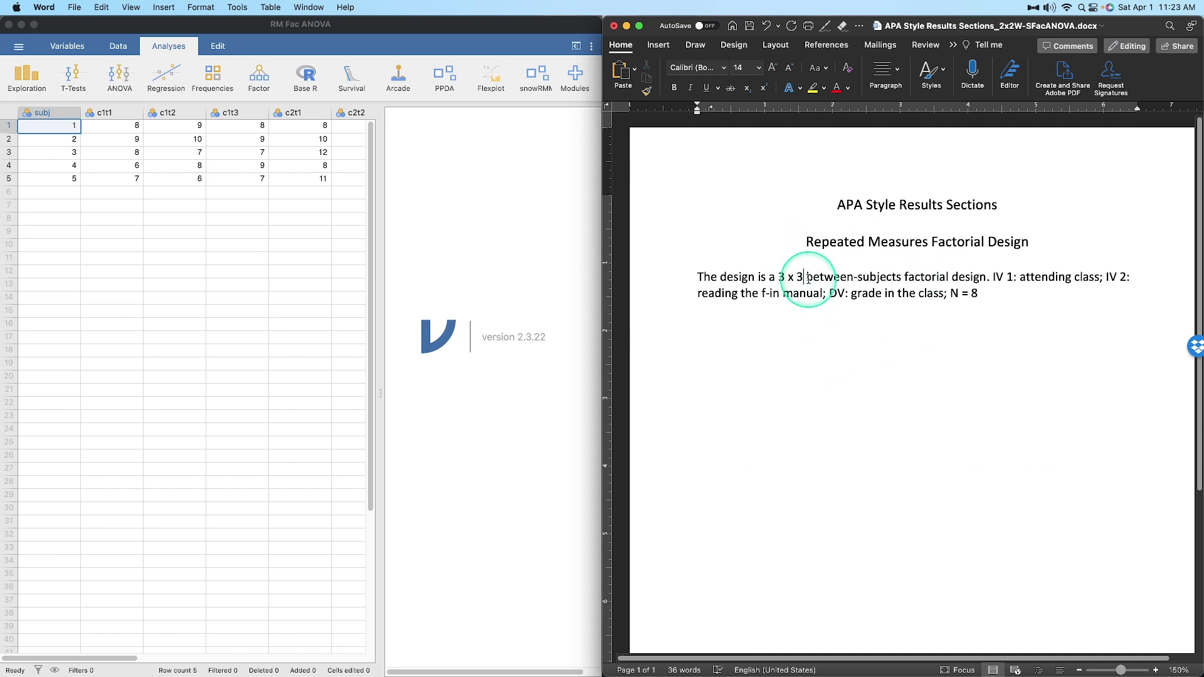
Replace "between" with "within" so the description reads "within-subjects factorial design".
{"action": "left_click_drag", "start_coordinate": [805, 277], "coordinate": [855, 276]}
{"action": "type", "text": "withwin"}
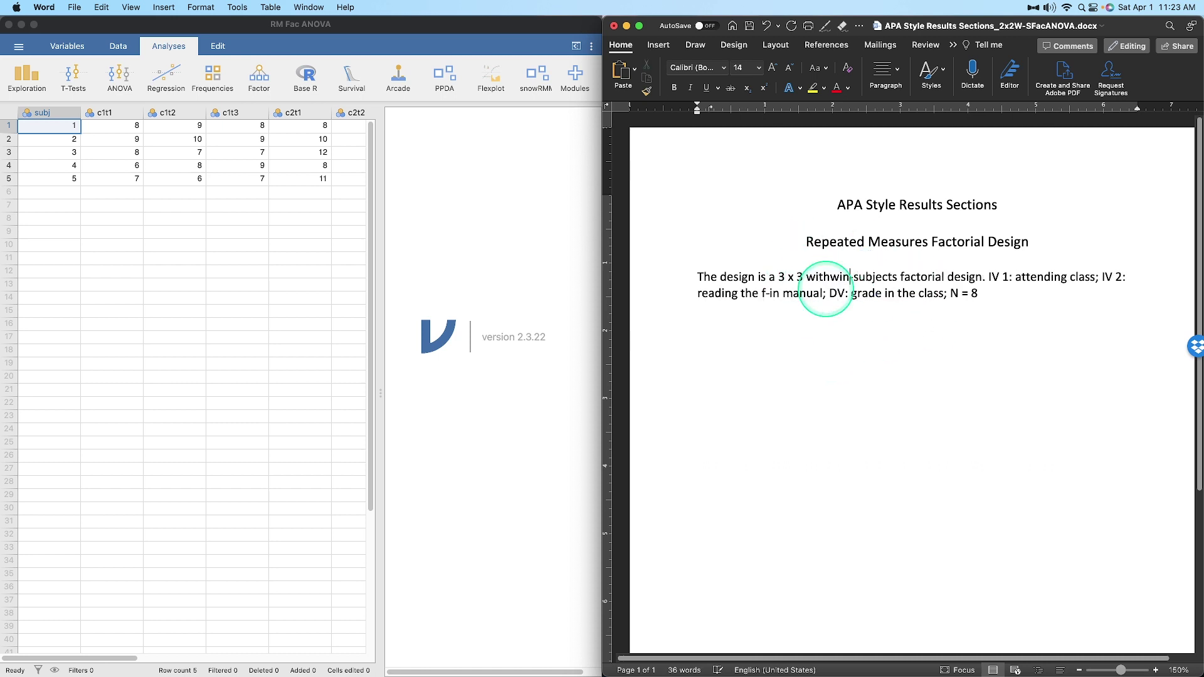
{"action": "key", "text": "BackSpace"}
{"action": "key", "text": "BackSpace"}
{"action": "key", "text": "BackSpace"}
{"action": "type", "text": "in"}
Replace "attending class" with "condition" as the description of IV 1.
{"action": "left_click", "coordinate": [1000, 276]}
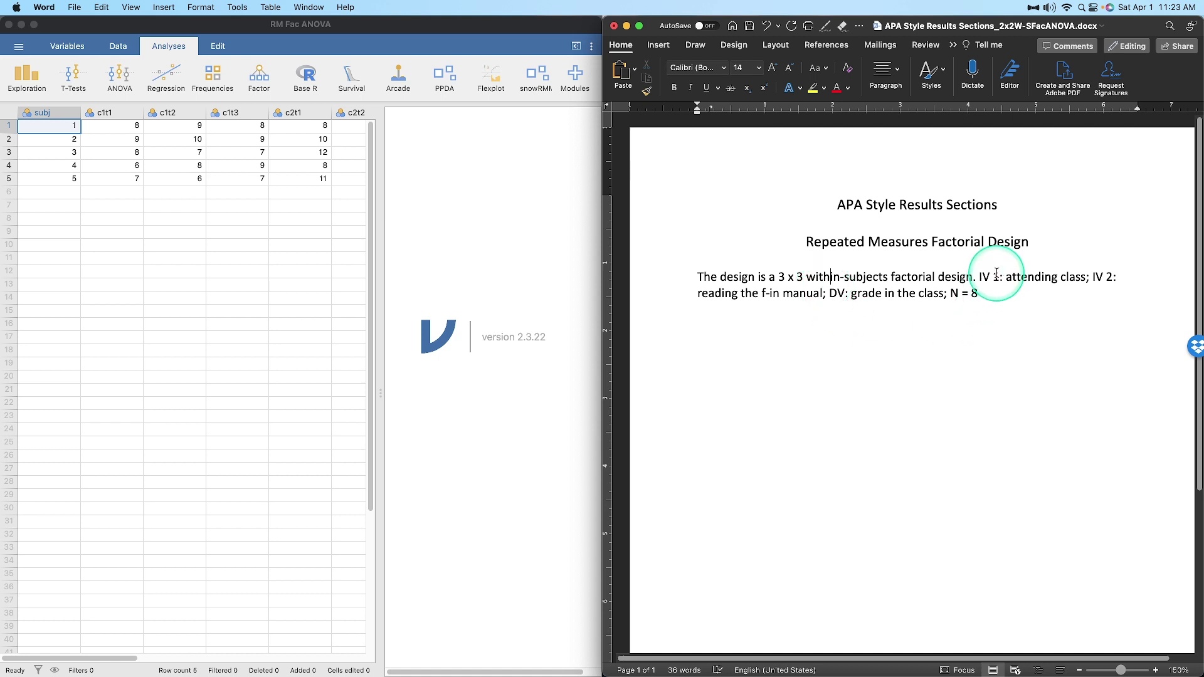
{"action": "left_click_drag", "start_coordinate": [1006, 276], "coordinate": [1089, 277]}
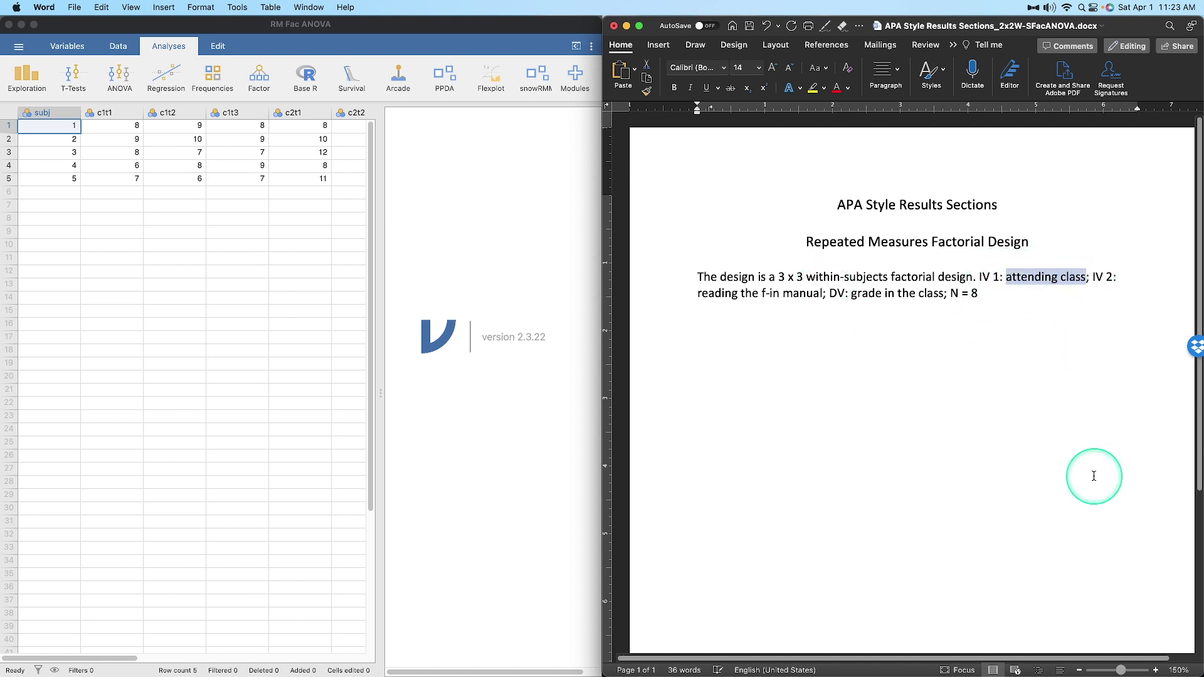
{"action": "type", "text": "condition"}
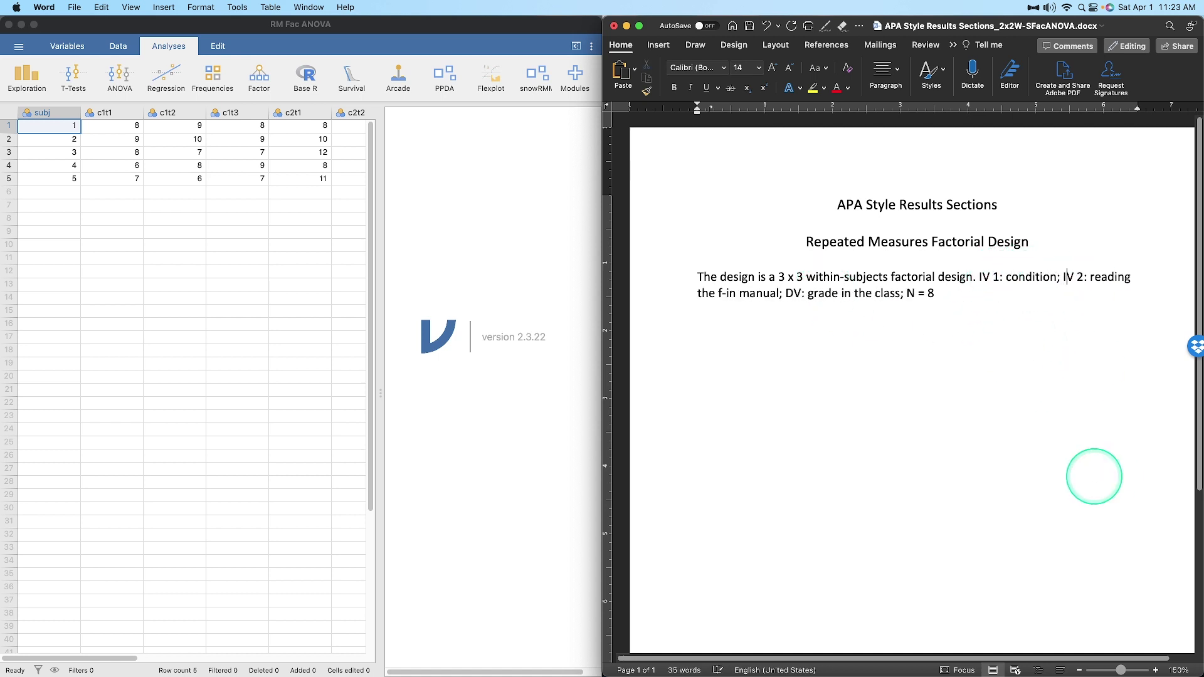
Delete the IV 2 description "reading the f-in manual", keeping the semicolon that follows it.
{"action": "key", "text": "Delete"}
{"action": "key", "text": "Delete"}
{"action": "key", "text": "Delete"}
{"action": "key", "text": "Delete"}
{"action": "key", "text": "Delete"}
{"action": "key", "text": "Delete"}
{"action": "key", "text": "Delete"}
{"action": "key", "text": "Delete"}
{"action": "key", "text": "Delete"}
{"action": "key", "text": "Delete"}
{"action": "key", "text": "Delete"}
{"action": "key", "text": "Delete"}
{"action": "key", "text": "Delete"}
{"action": "key", "text": "Delete"}
{"action": "key", "text": "Delete"}
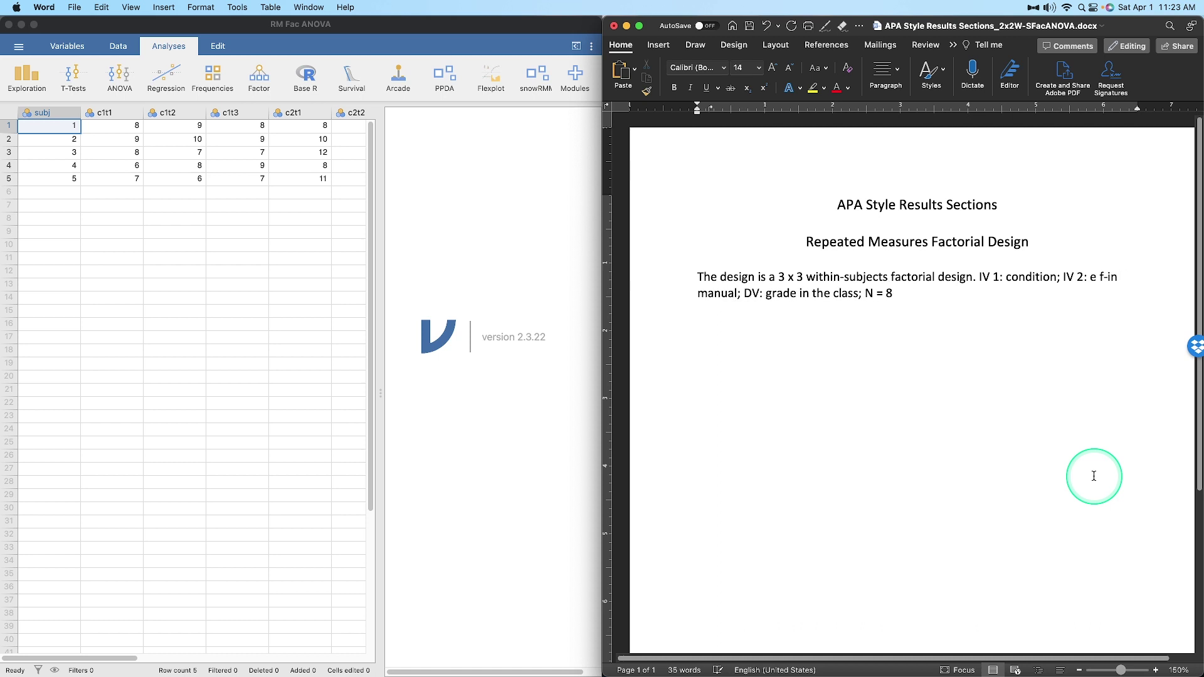
{"action": "key", "text": "Delete"}
{"action": "key", "text": "Delete"}
{"action": "key", "text": "Delete"}
{"action": "key", "text": "Delete"}
{"action": "key", "text": "Delete"}
{"action": "key", "text": "Delete"}
{"action": "key", "text": "Delete"}
{"action": "key", "text": "Delete"}
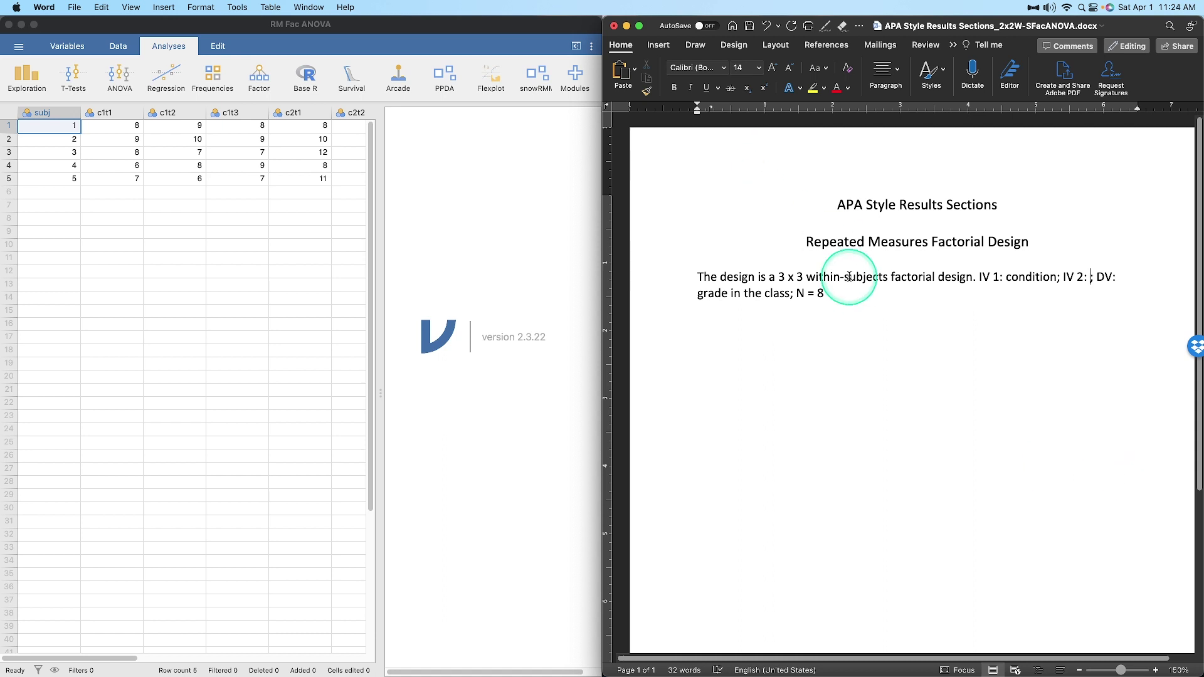
Insert "[repeated measures]" after "within-subjects" and enter "trial" as IV 2.
{"action": "left_click", "coordinate": [891, 278]}
{"action": "type", "text": "[repeated measures]"}
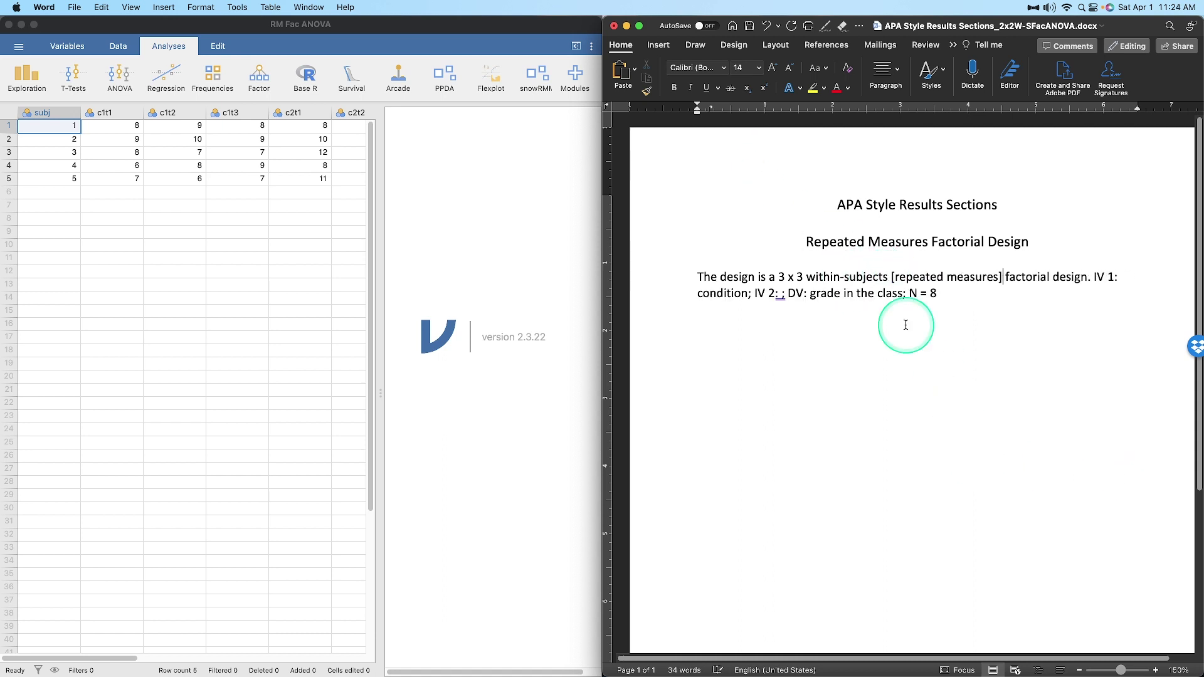
{"action": "left_click", "coordinate": [779, 292]}
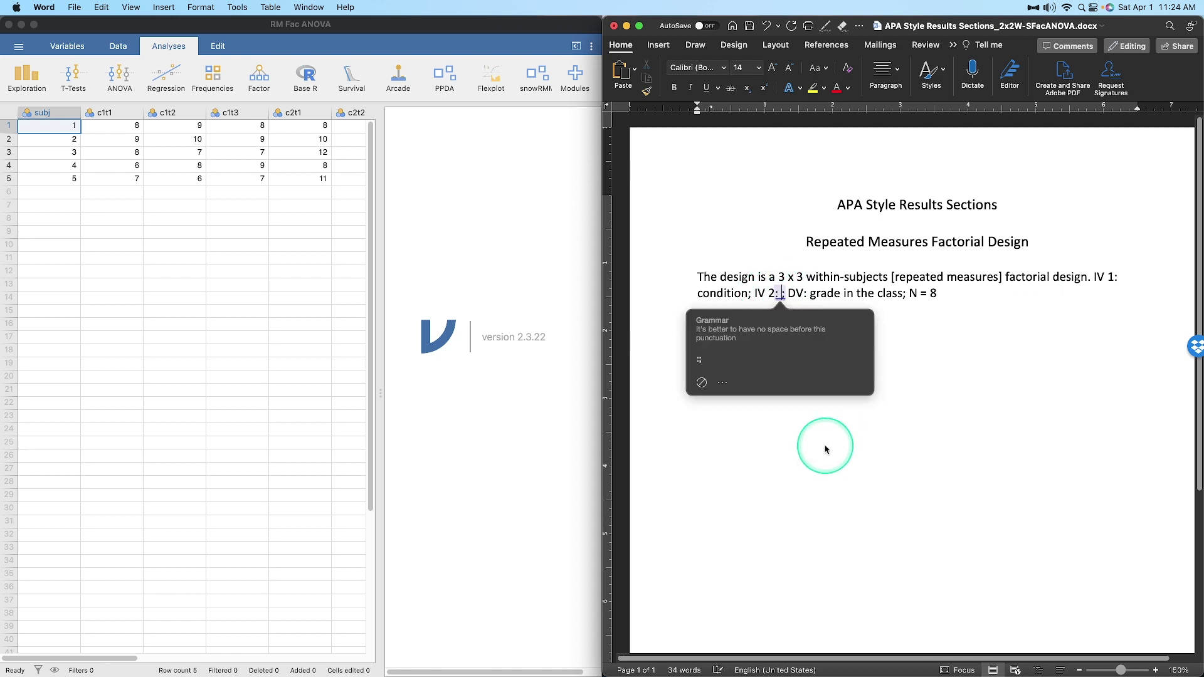
{"action": "type", "text": "trial"}
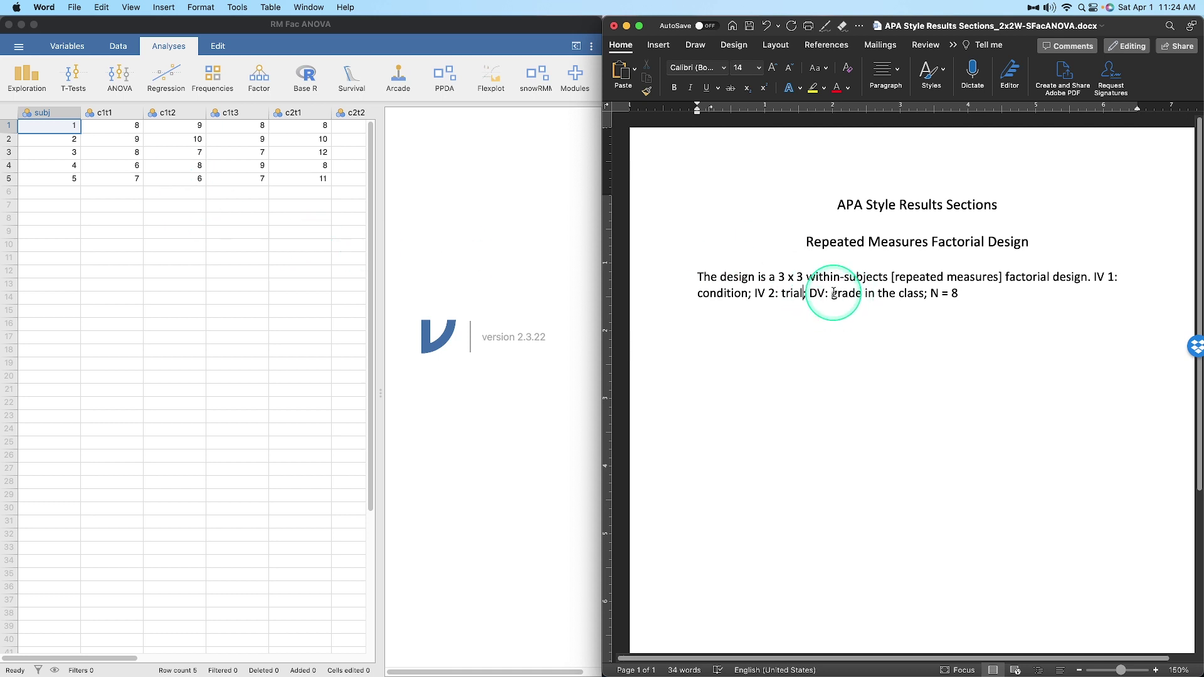
Change the DV to "score" and set N to 5 in the design description.
{"action": "left_click_drag", "start_coordinate": [833, 293], "coordinate": [923, 293]}
{"action": "type", "text": "score"}
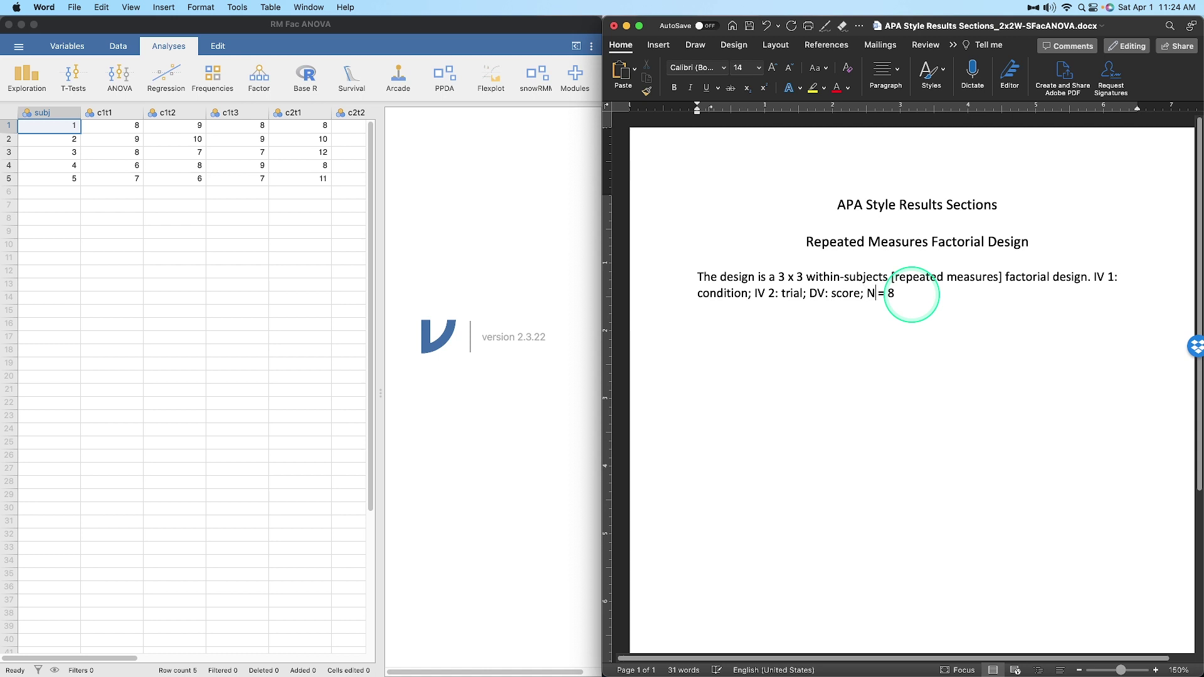
{"action": "key", "text": "BackSpace"}
{"action": "type", "text": "5"}
Add a "Results:" heading below the design description, separated from it by a blank paragraph.
{"action": "key", "text": "Return"}
{"action": "key", "text": "super+Tab"}
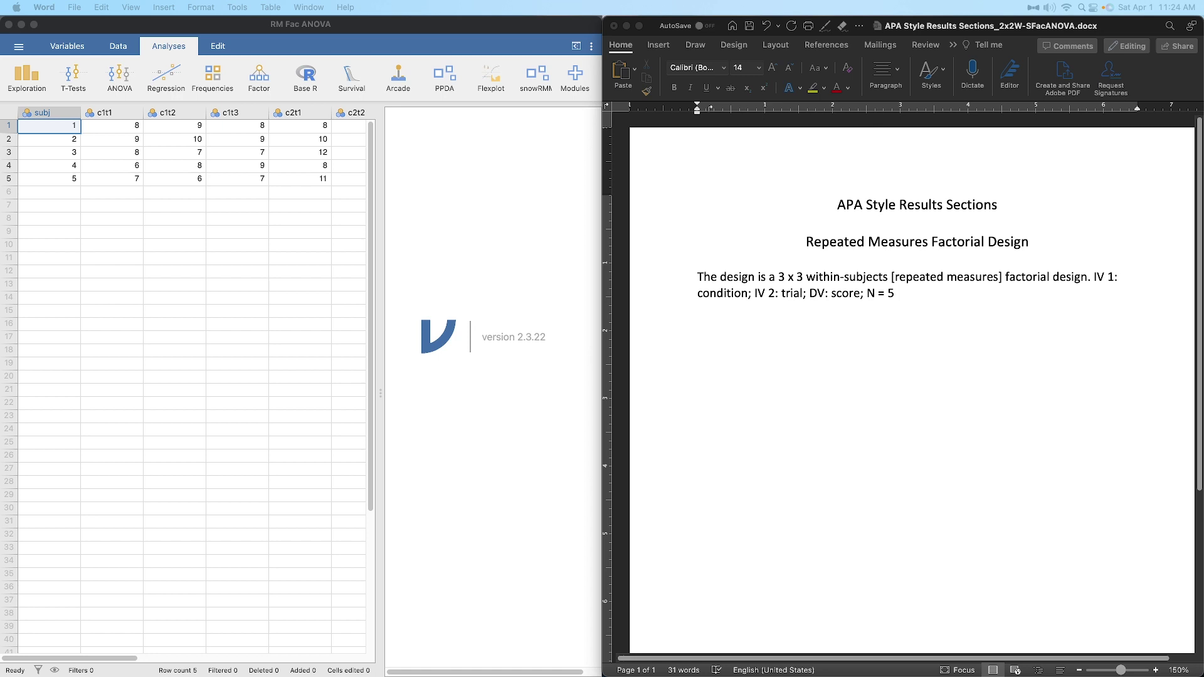
{"action": "left_click", "coordinate": [893, 349]}
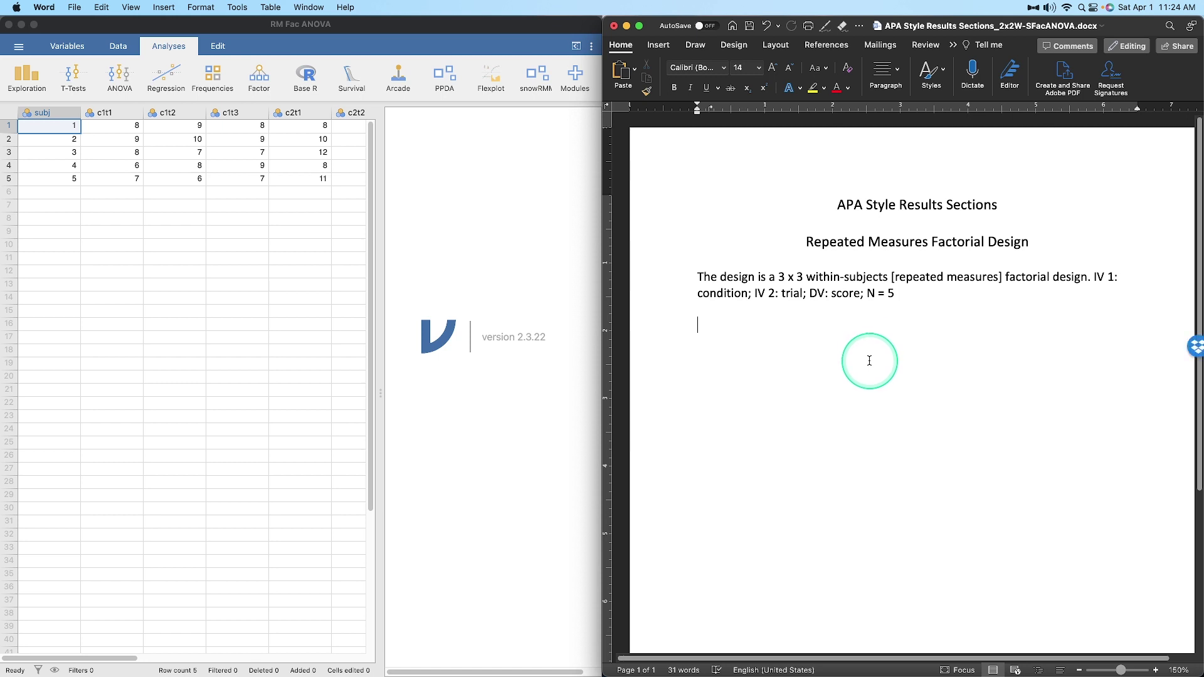
{"action": "key", "text": "Return"}
{"action": "type", "text": "Results:"}
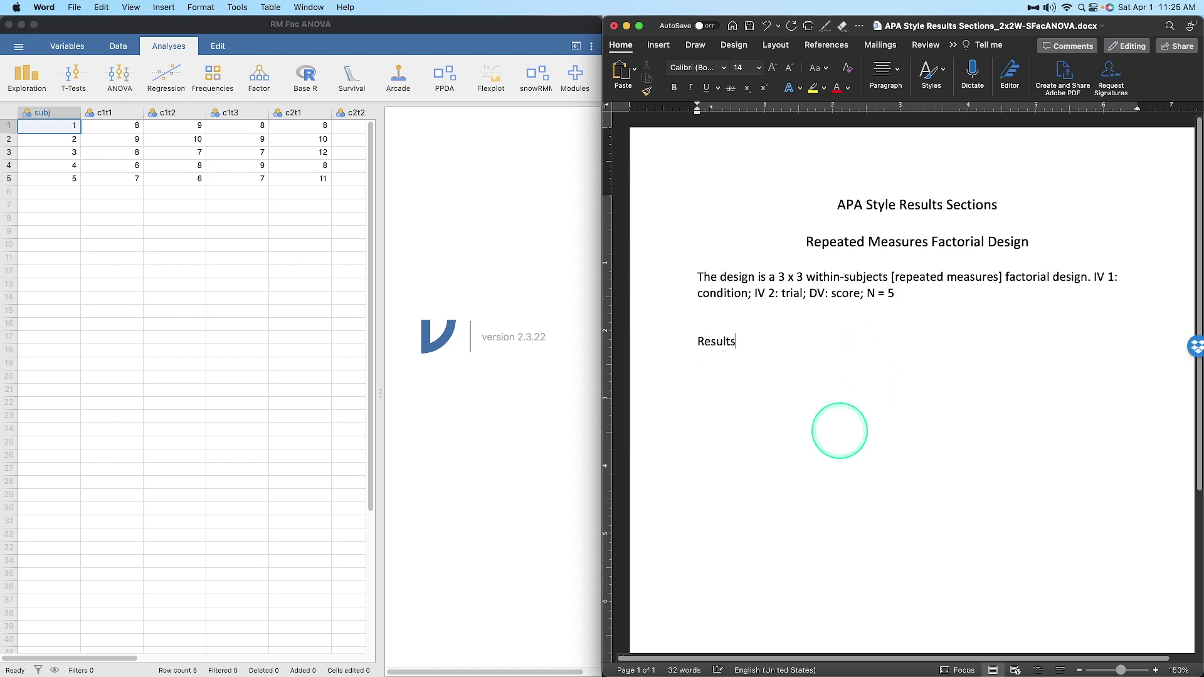
Insert the ANOVA sentence up to "main effects" under Results, and reword its design as "3 x 3 within-subjects [repeated measures] factorial".
{"action": "key", "text": "Return"}
{"action": "type", "text": "A 2 x 2 between subjects factorial Analysis of Variance (ANOVA) was conducted to determine the main effects"}
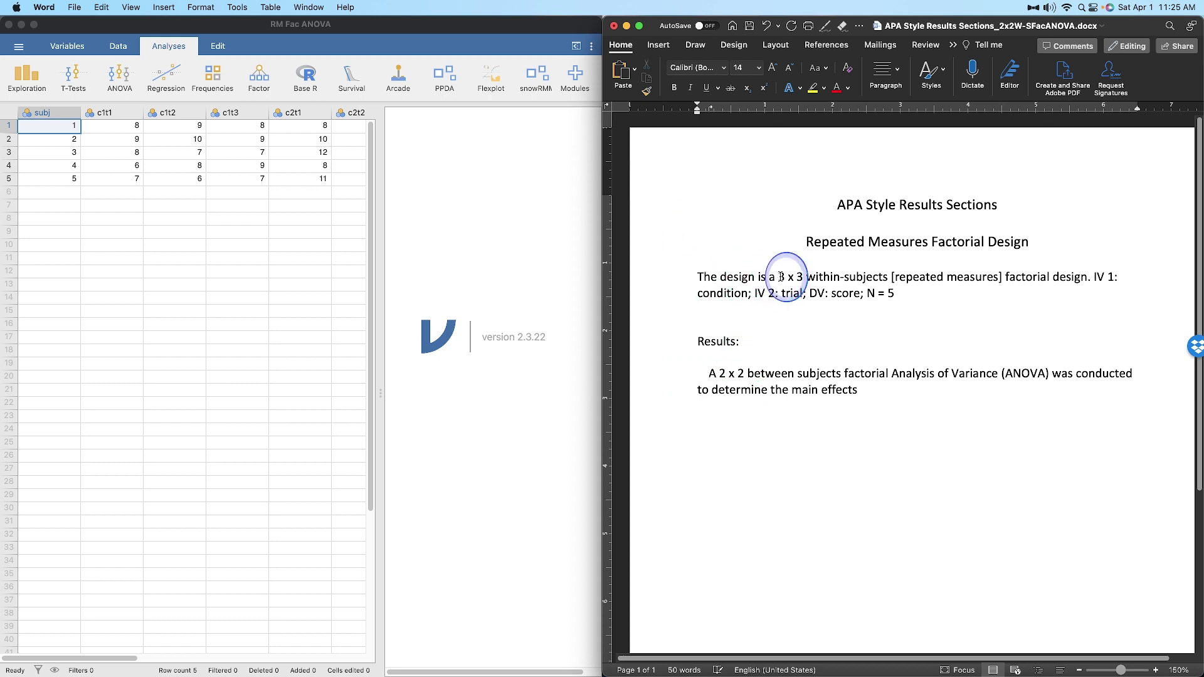
{"action": "left_click_drag", "start_coordinate": [778, 278], "coordinate": [1048, 280]}
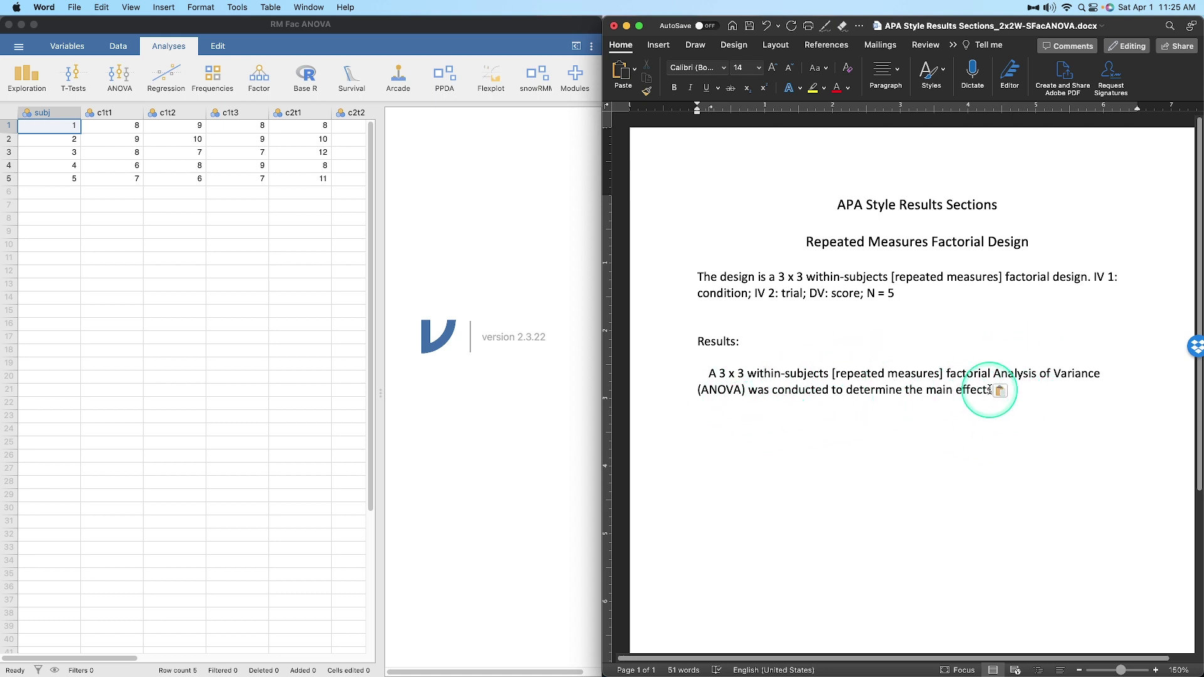
Finish the sentence with "and interaction of the three conditions and the three trials within those conditions on the participants' scores." and indent the paragraph.
{"action": "type", "text": "and interaction"}
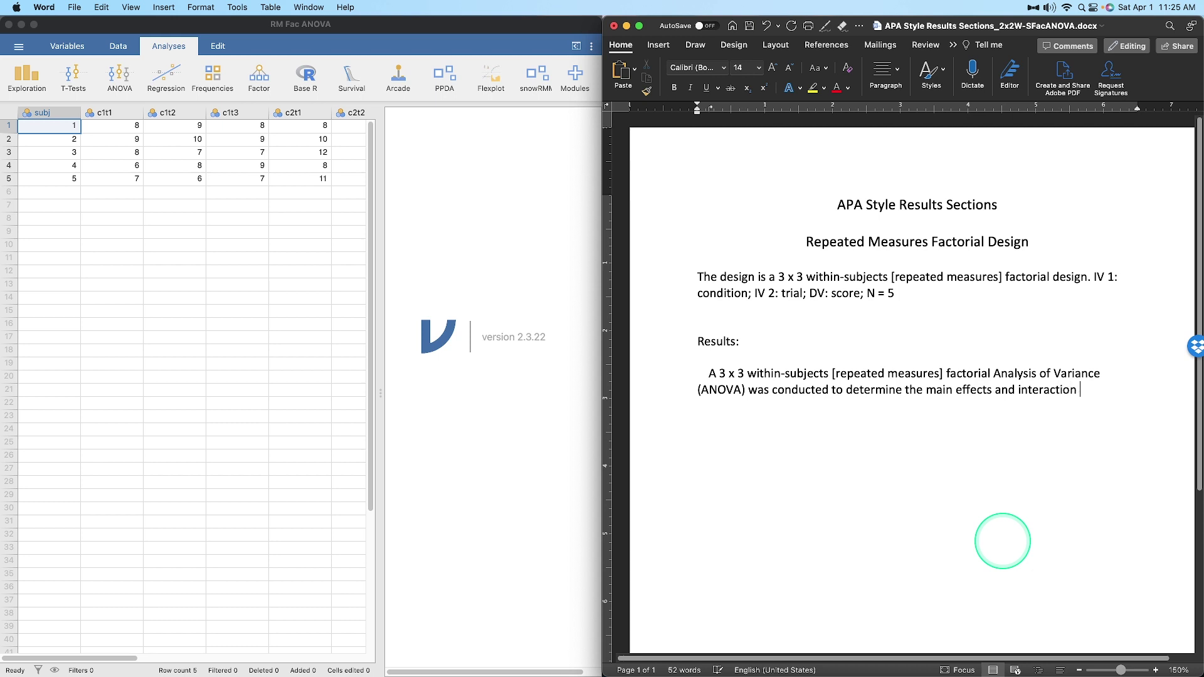
{"action": "type", "text": " of the three conditions a"}
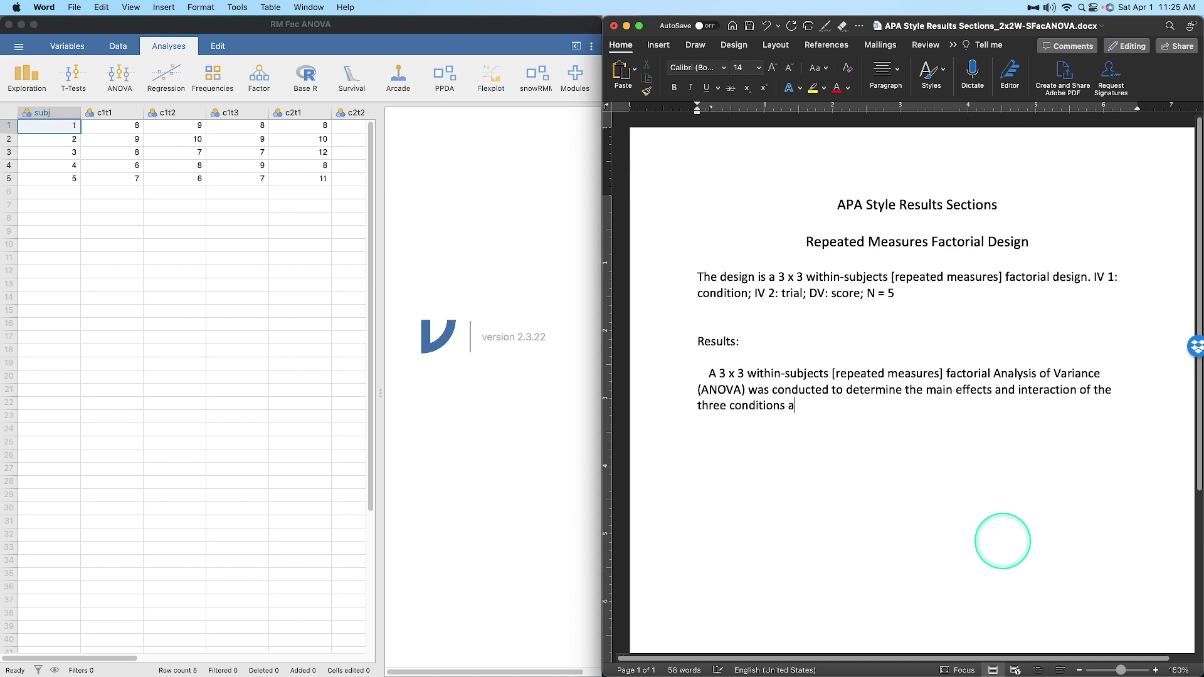
{"action": "type", "text": "nd the three trials"}
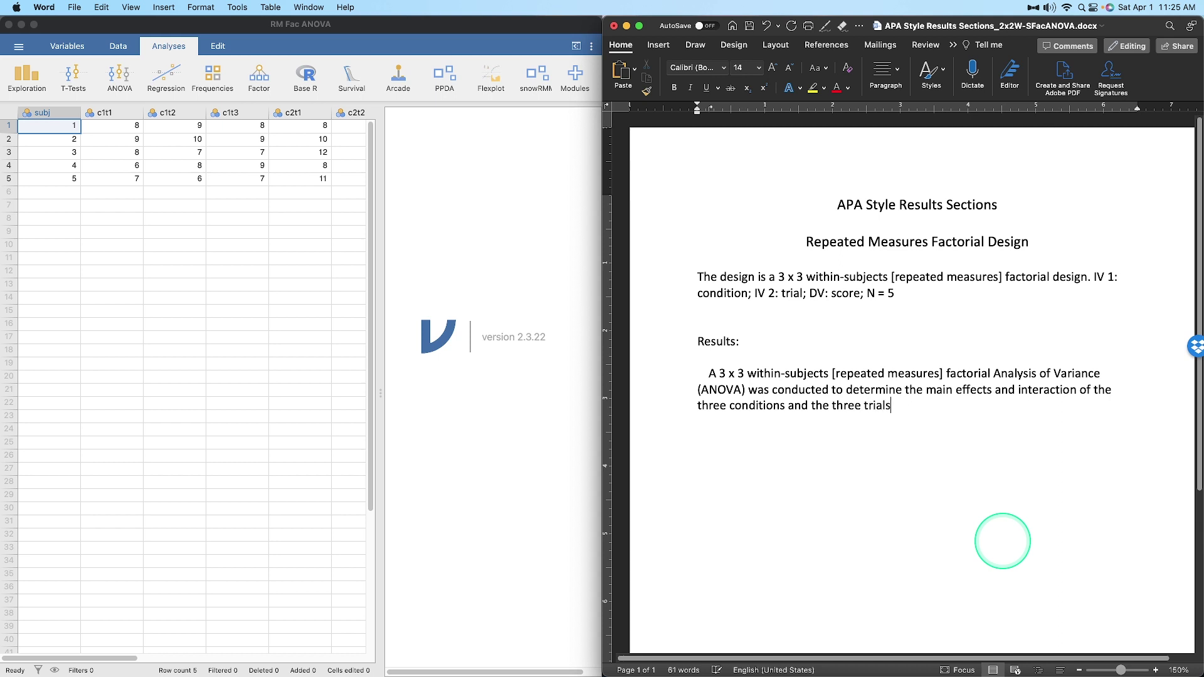
{"action": "type", "text": " within those "}
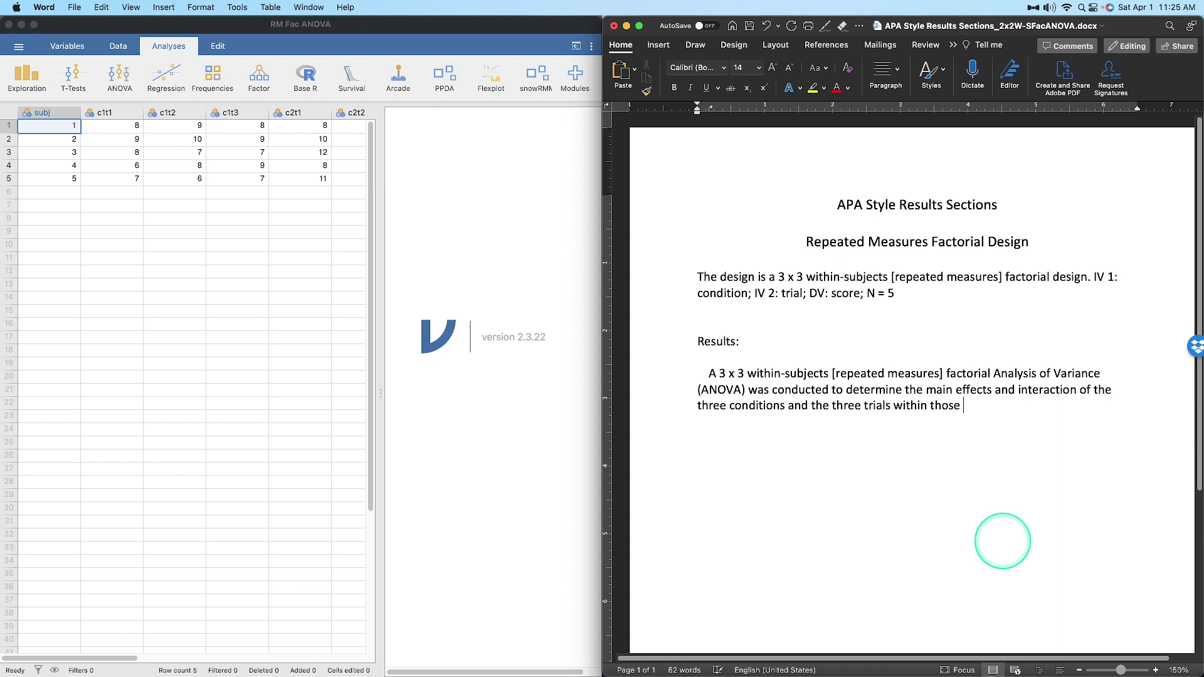
{"action": "type", "text": "conditions on the participants'"}
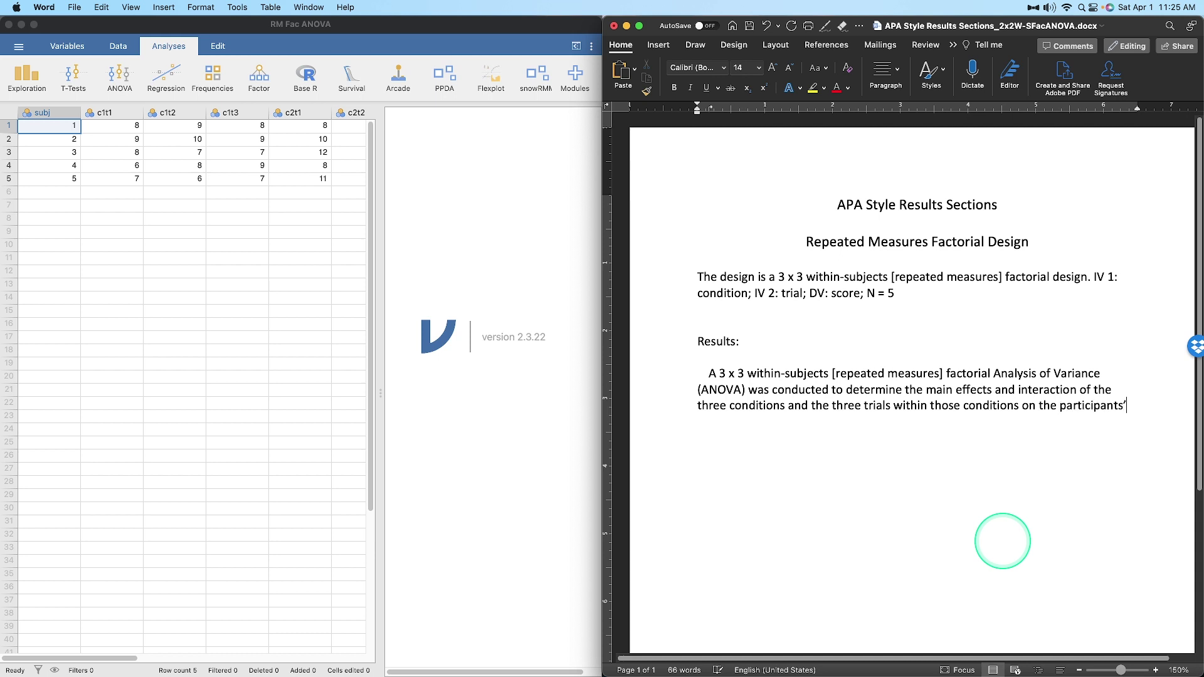
{"action": "type", "text": " scores."}
{"action": "left_click", "coordinate": [729, 373]}
{"action": "key", "text": "Tab"}
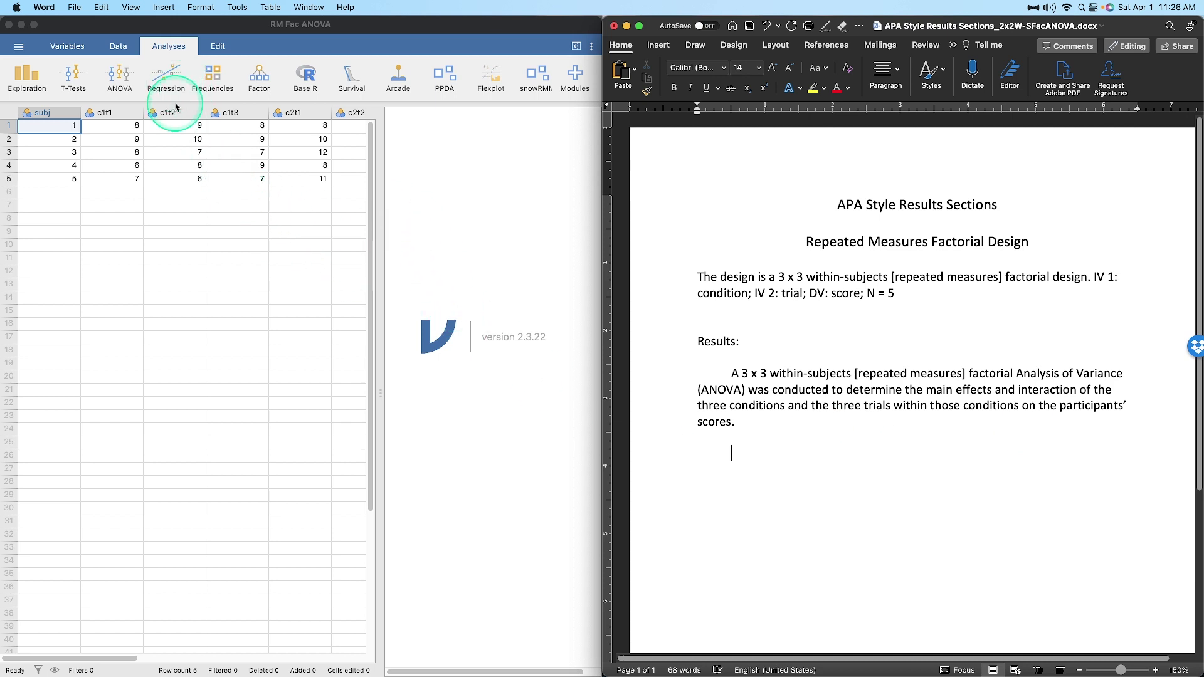
Switch to jamovi and set up a Repeated Measures ANOVA, checking the data columns before returning to the analysis options.
{"action": "left_click", "coordinate": [117, 87]}
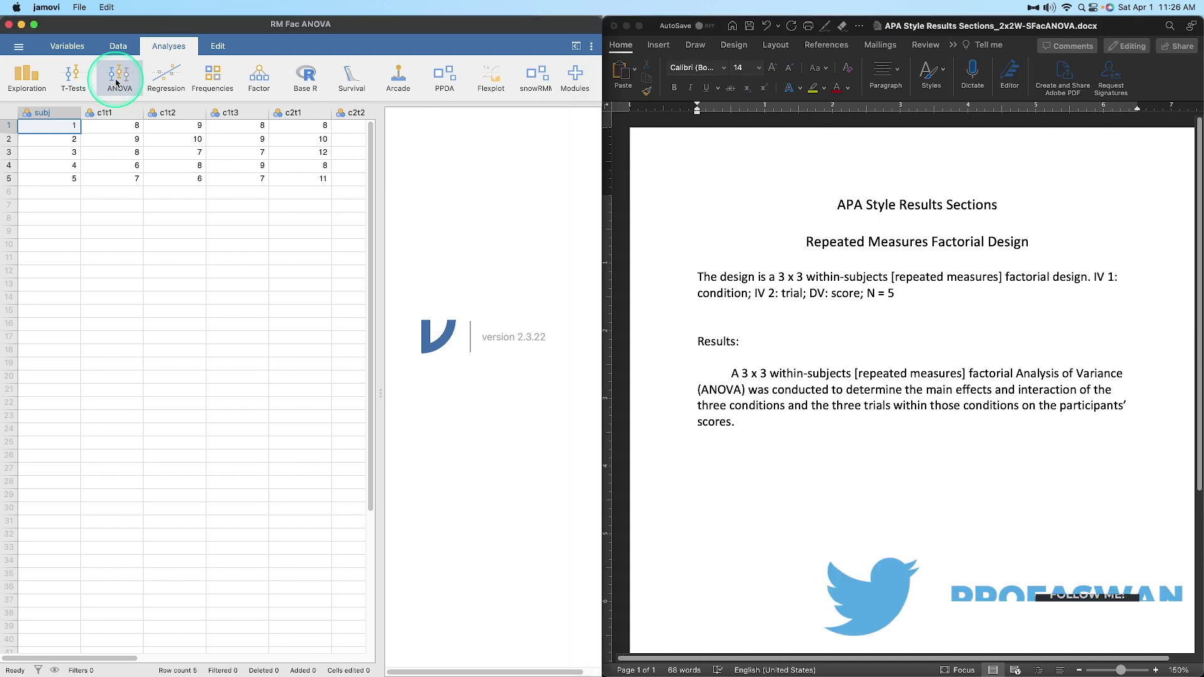
{"action": "left_click", "coordinate": [176, 147]}
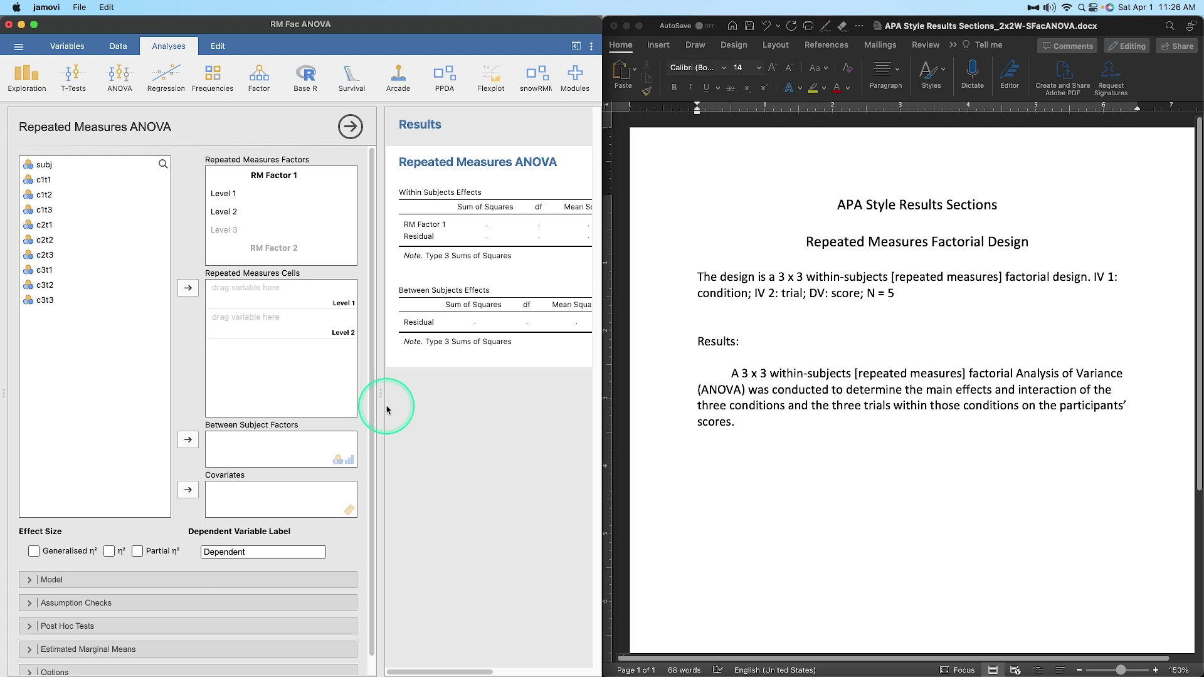
{"action": "left_click", "coordinate": [117, 47]}
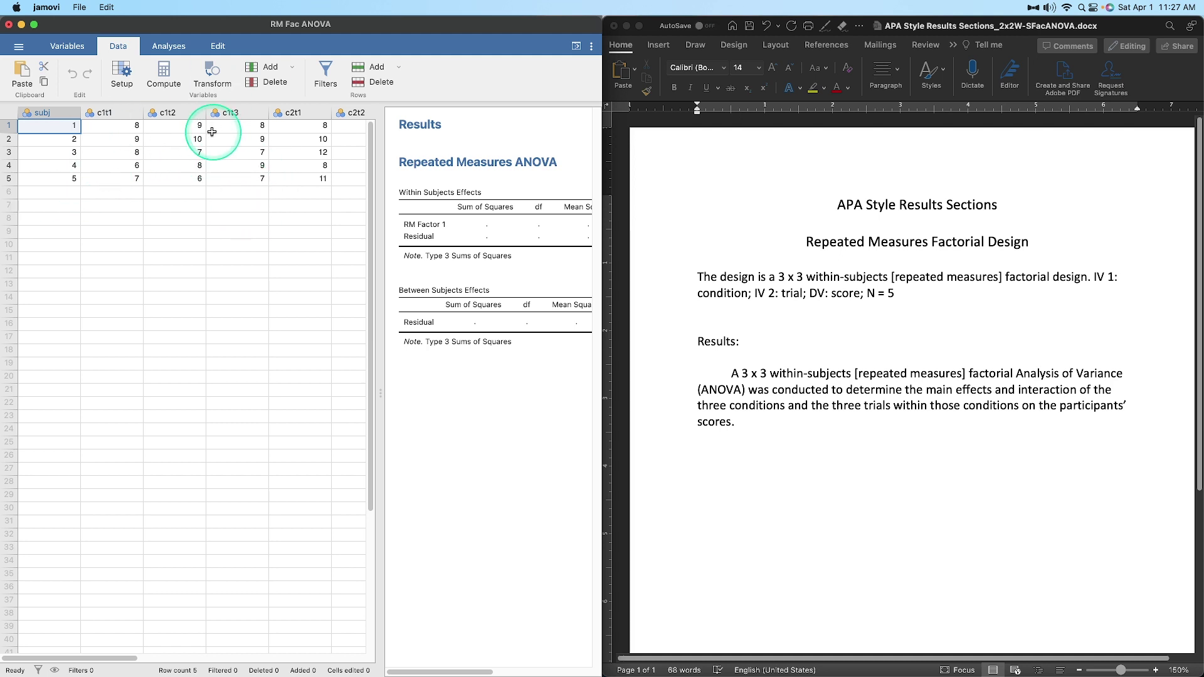
{"action": "left_click", "coordinate": [176, 53]}
{"action": "left_click", "coordinate": [505, 164]}
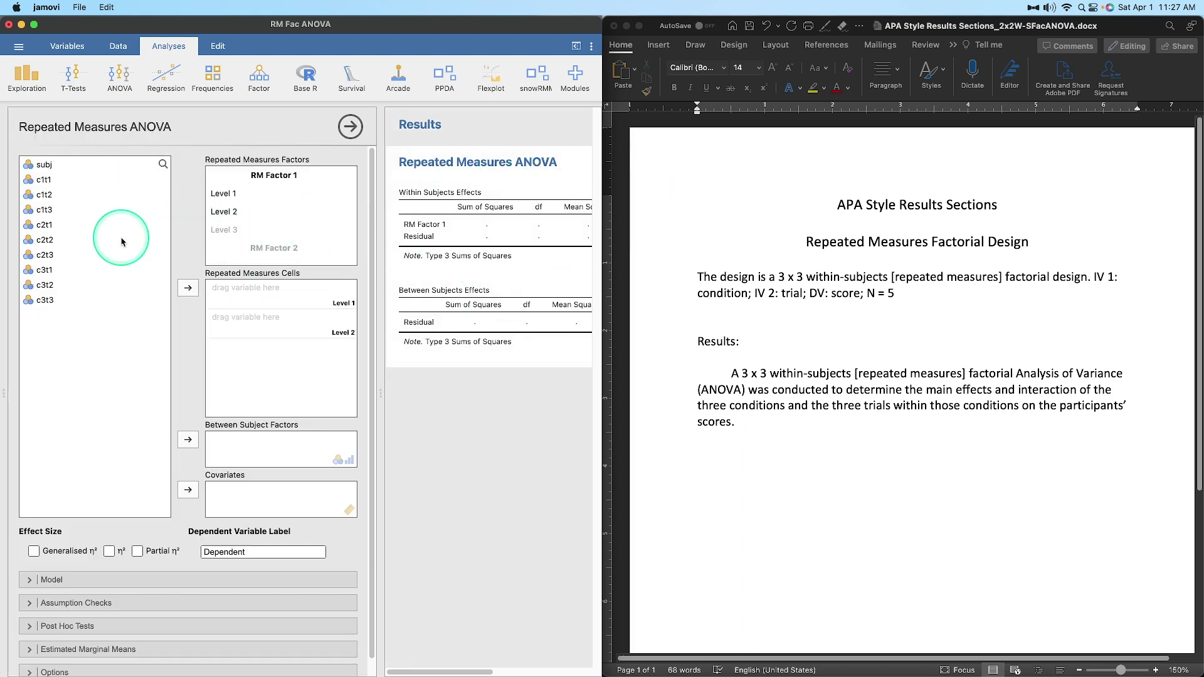
Name the first repeated measures factor "Condition" and add Level 3 to it.
{"action": "left_click", "coordinate": [274, 175]}
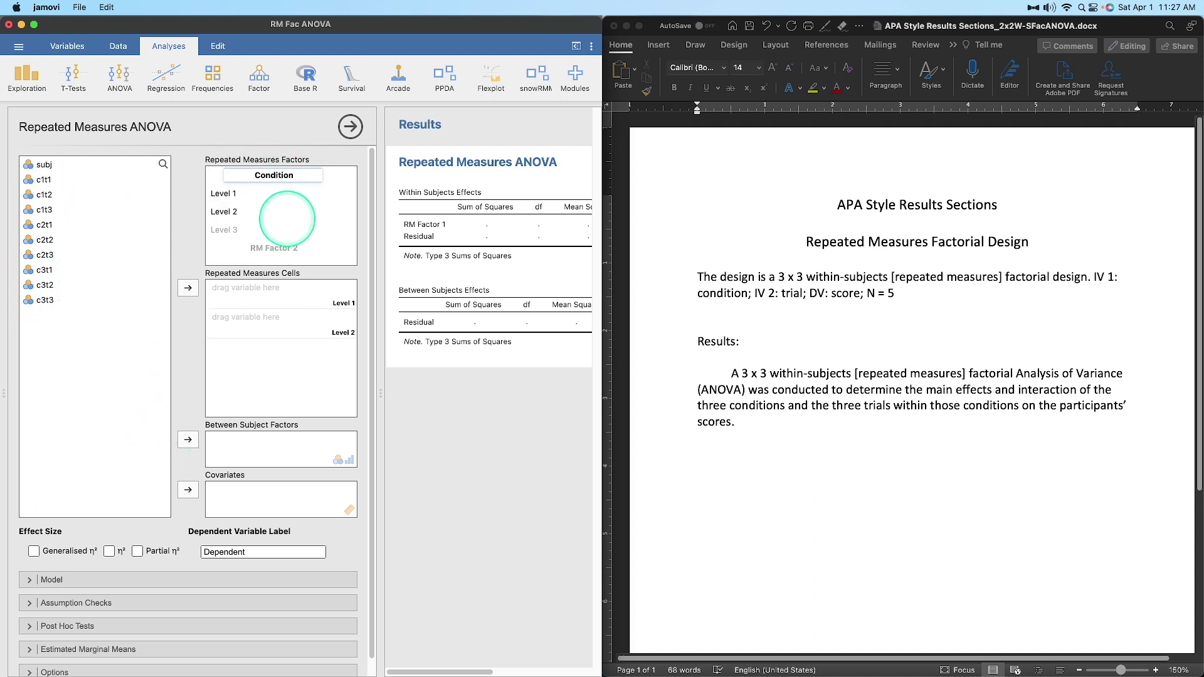
{"action": "left_click", "coordinate": [235, 229]}
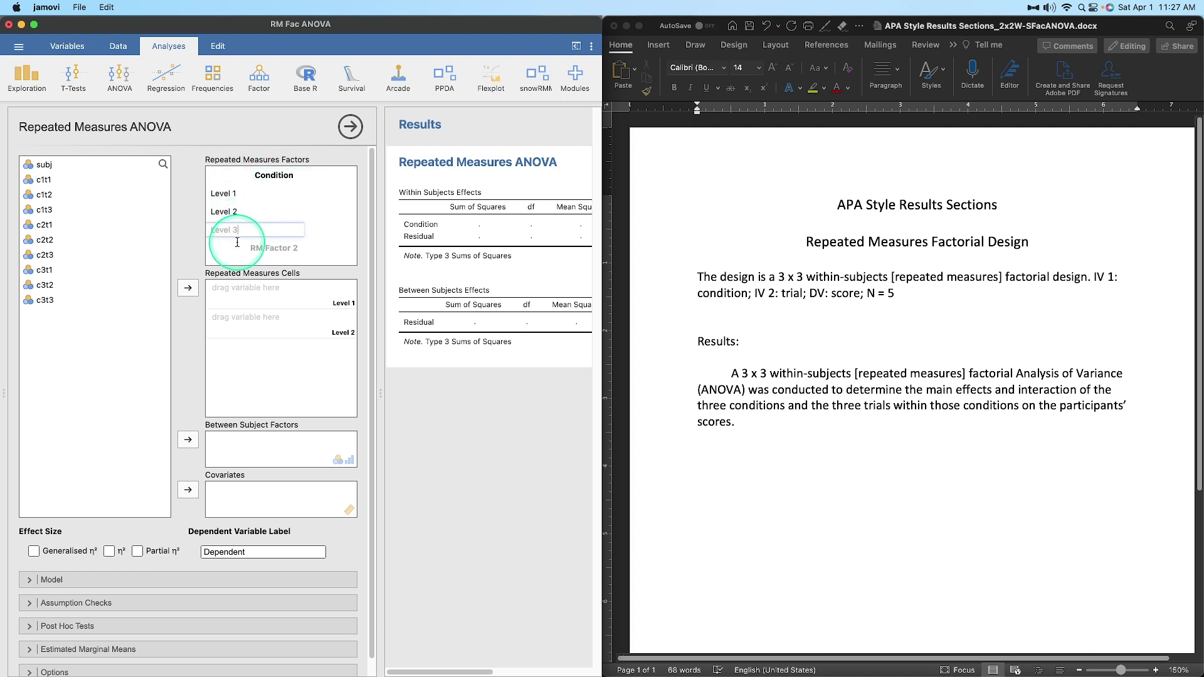
{"action": "left_click", "coordinate": [253, 225]}
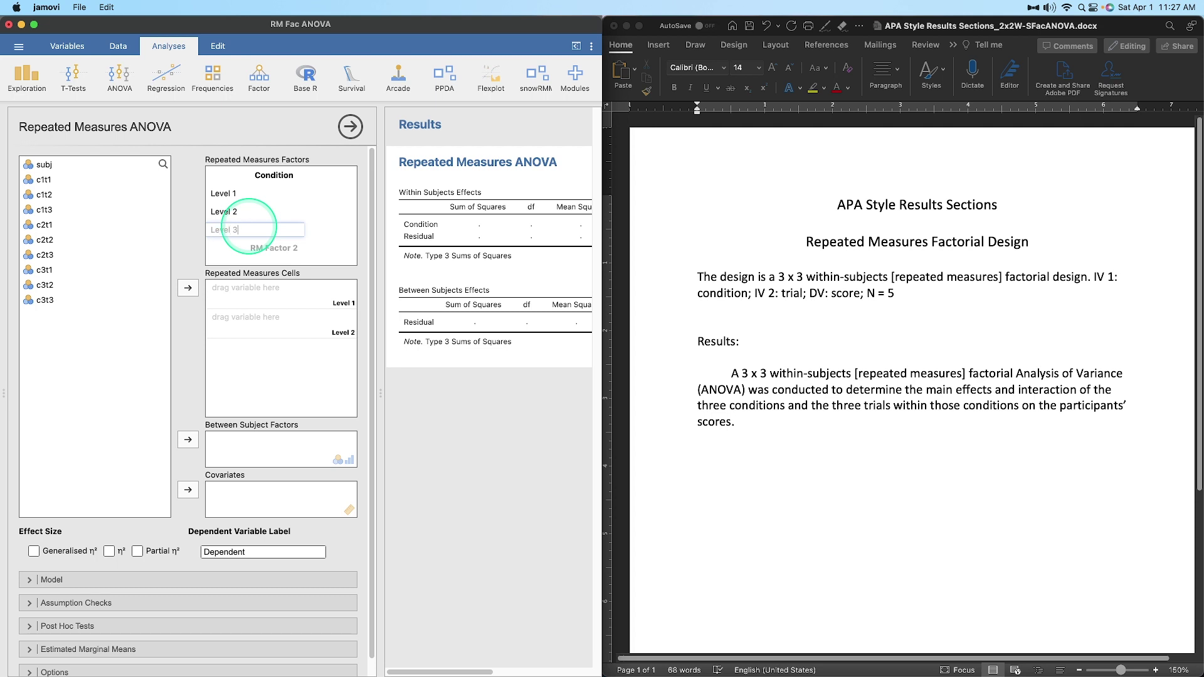
{"action": "key", "text": "Return"}
{"action": "left_click", "coordinate": [285, 239]}
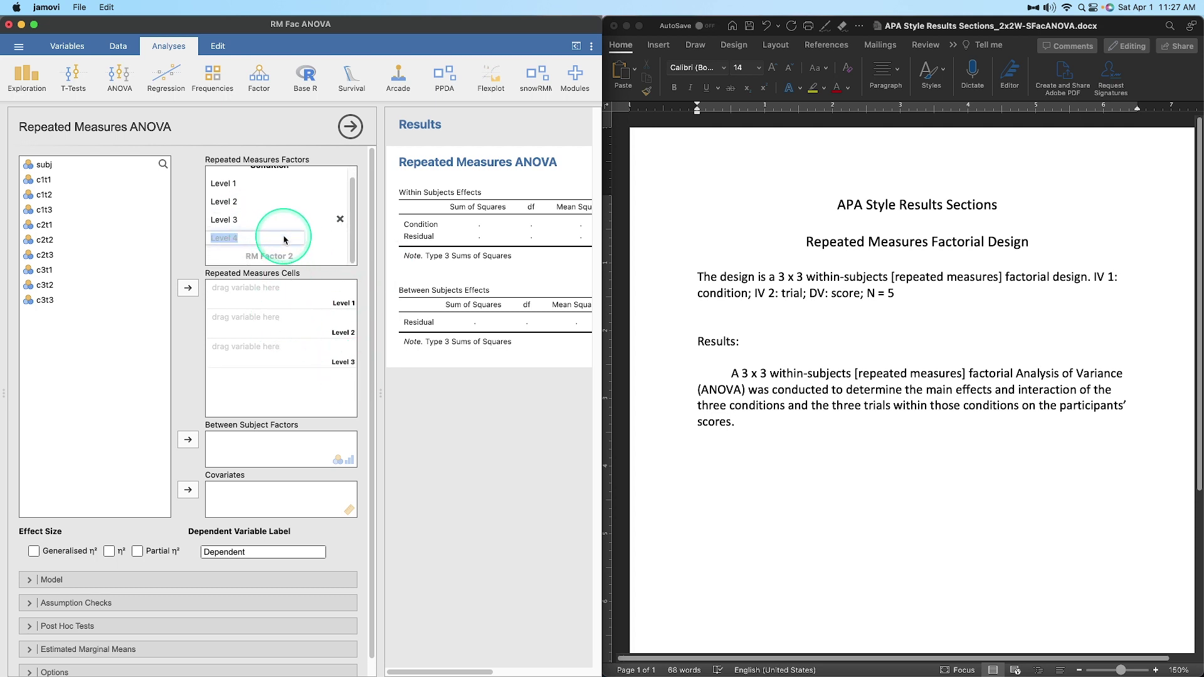
Add a second repeated measures factor named "Trial" and give it a third level, Level C.
{"action": "left_click", "coordinate": [229, 257]}
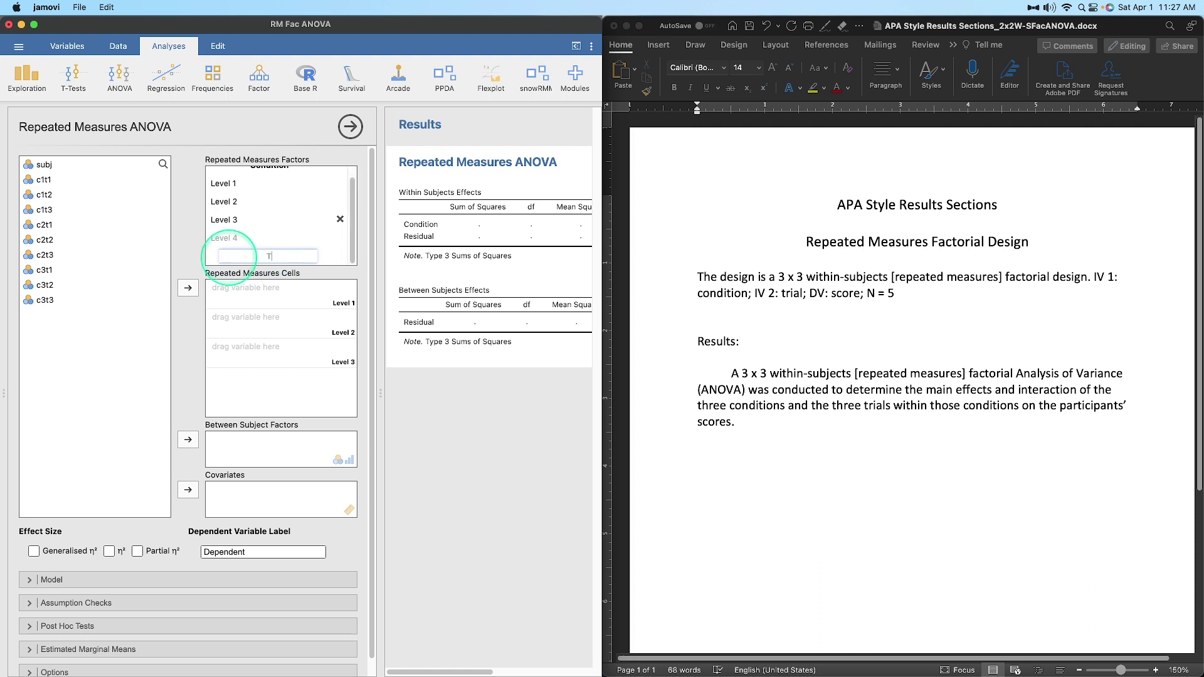
{"action": "left_click", "coordinate": [243, 204]}
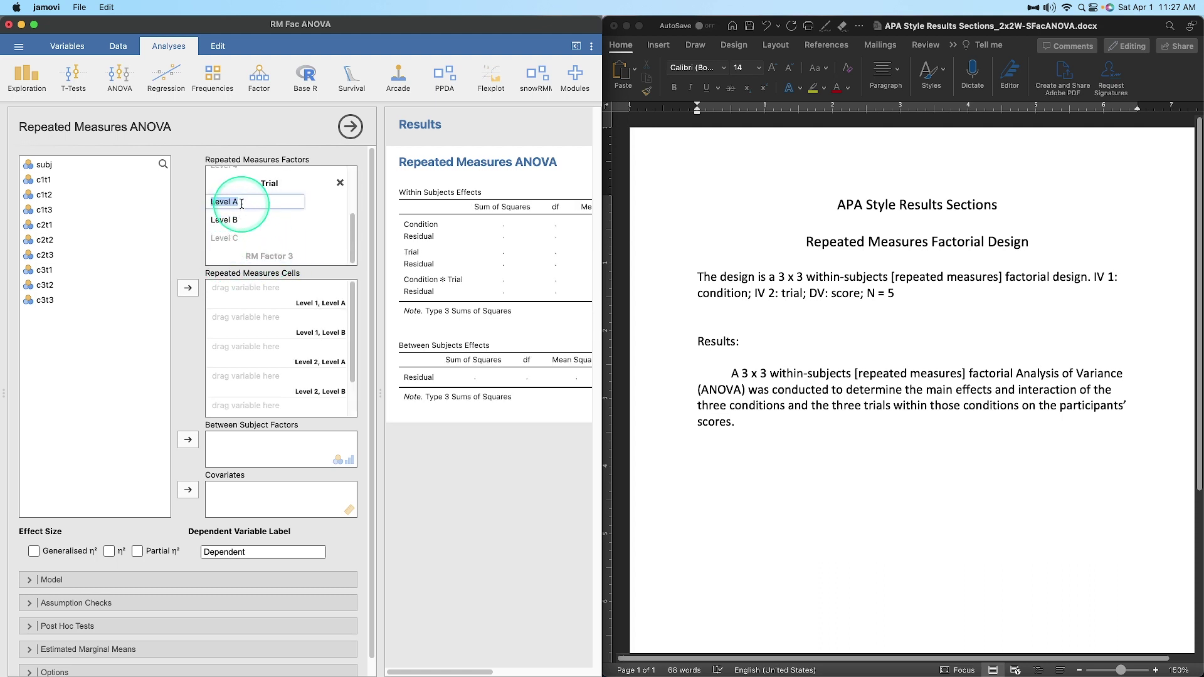
{"action": "left_click", "coordinate": [241, 238]}
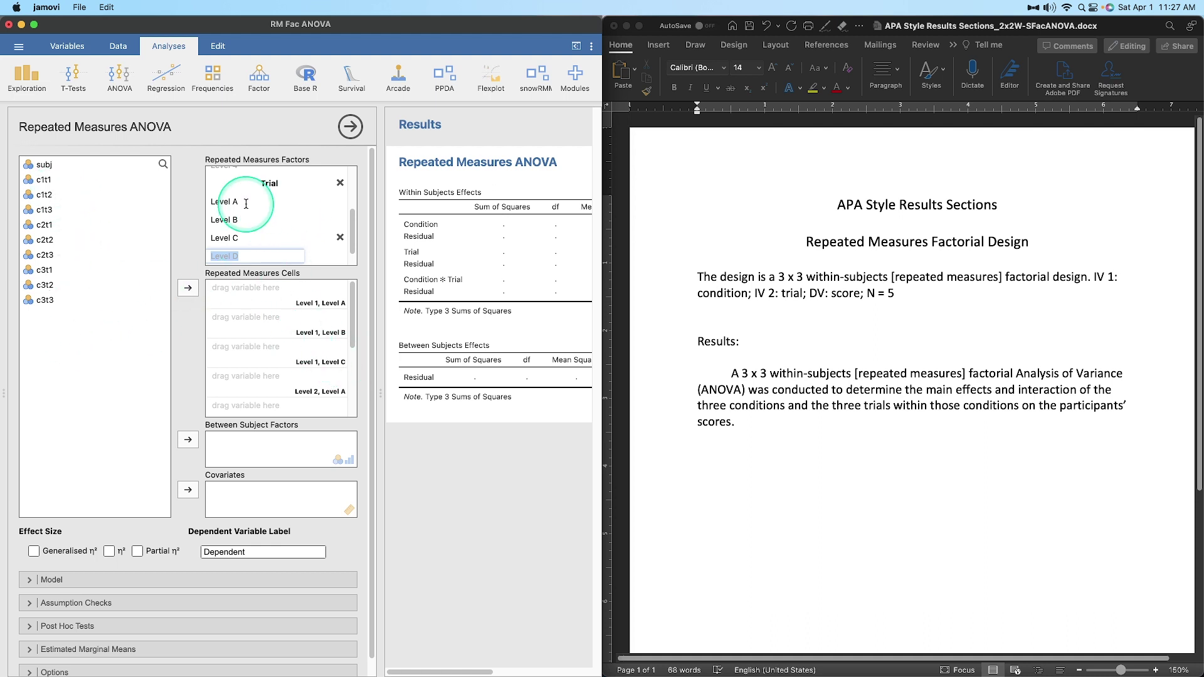
Review the levels of both factors and the condition-by-trial combinations listed in the repeated measures cells.
{"action": "scroll", "coordinate": [314, 325], "scroll_direction": "down", "scroll_amount": 5}
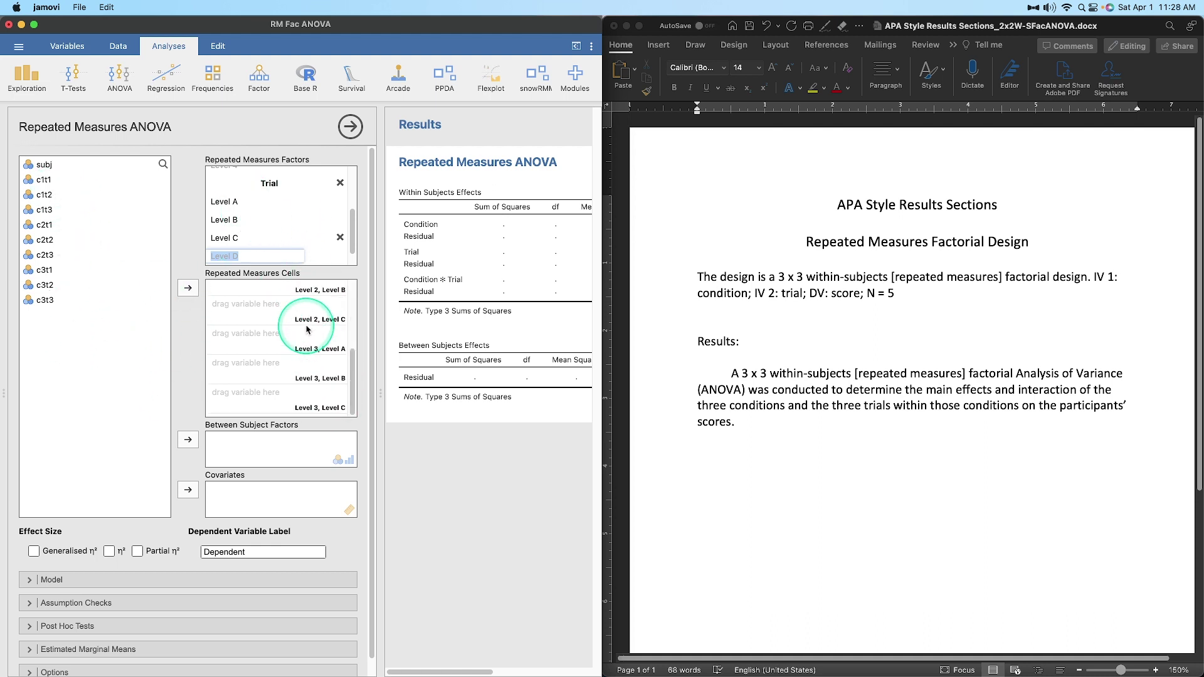
{"action": "scroll", "coordinate": [307, 329], "scroll_direction": "up", "scroll_amount": 5}
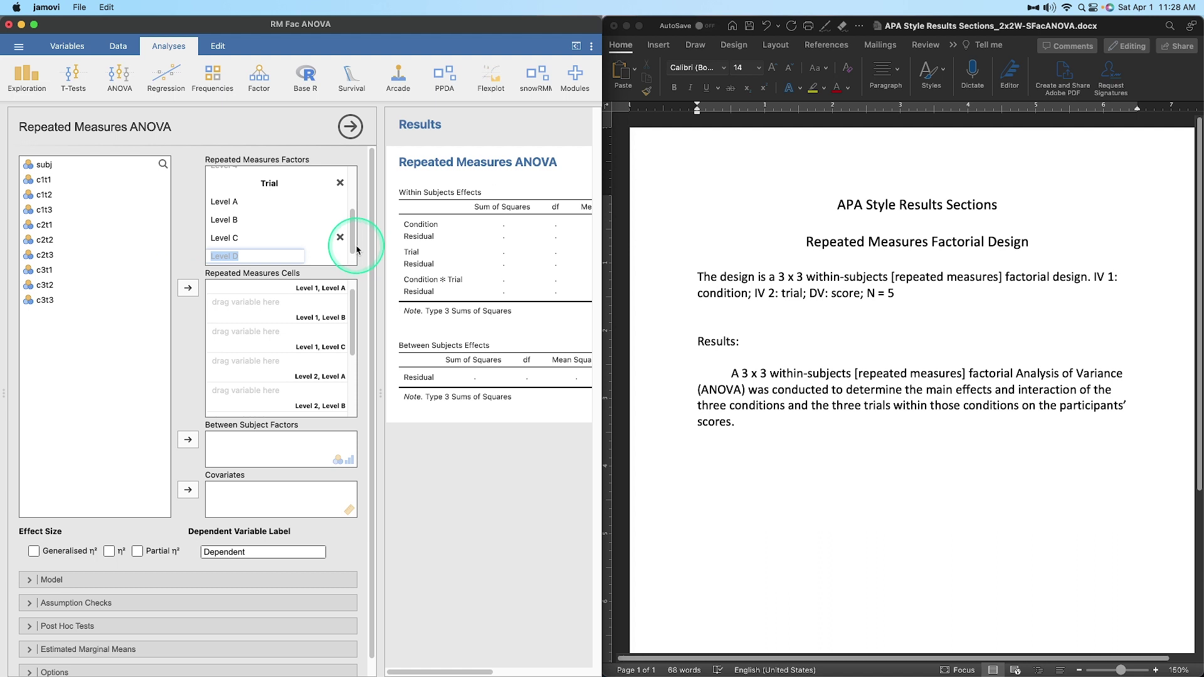
{"action": "scroll", "coordinate": [314, 237], "scroll_direction": "up", "scroll_amount": 3}
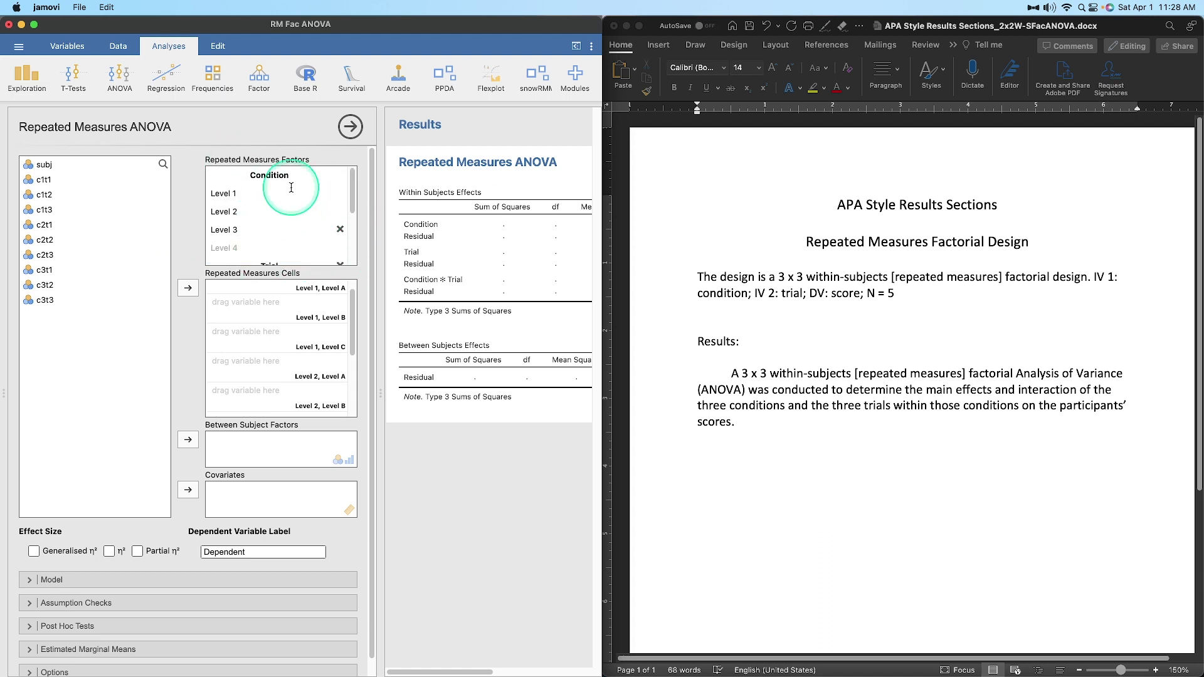
{"action": "scroll", "coordinate": [304, 207], "scroll_direction": "down", "scroll_amount": 5}
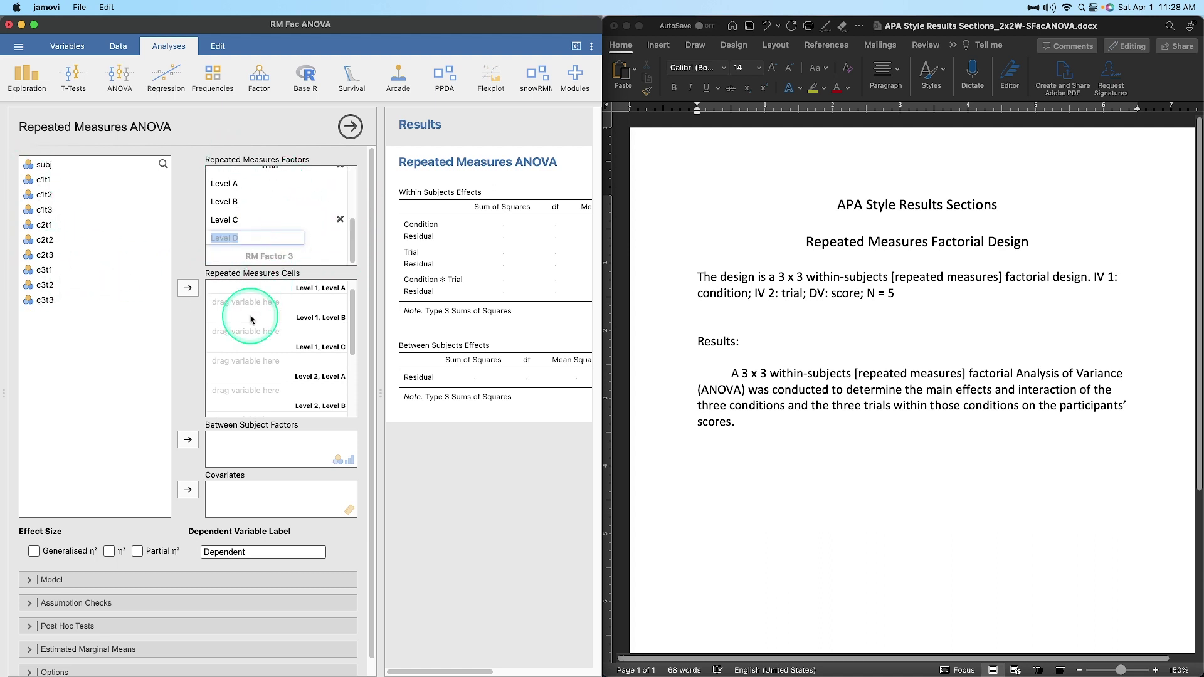
{"action": "scroll", "coordinate": [332, 305], "scroll_direction": "down", "scroll_amount": 3}
{"action": "scroll", "coordinate": [333, 306], "scroll_direction": "down", "scroll_amount": 1}
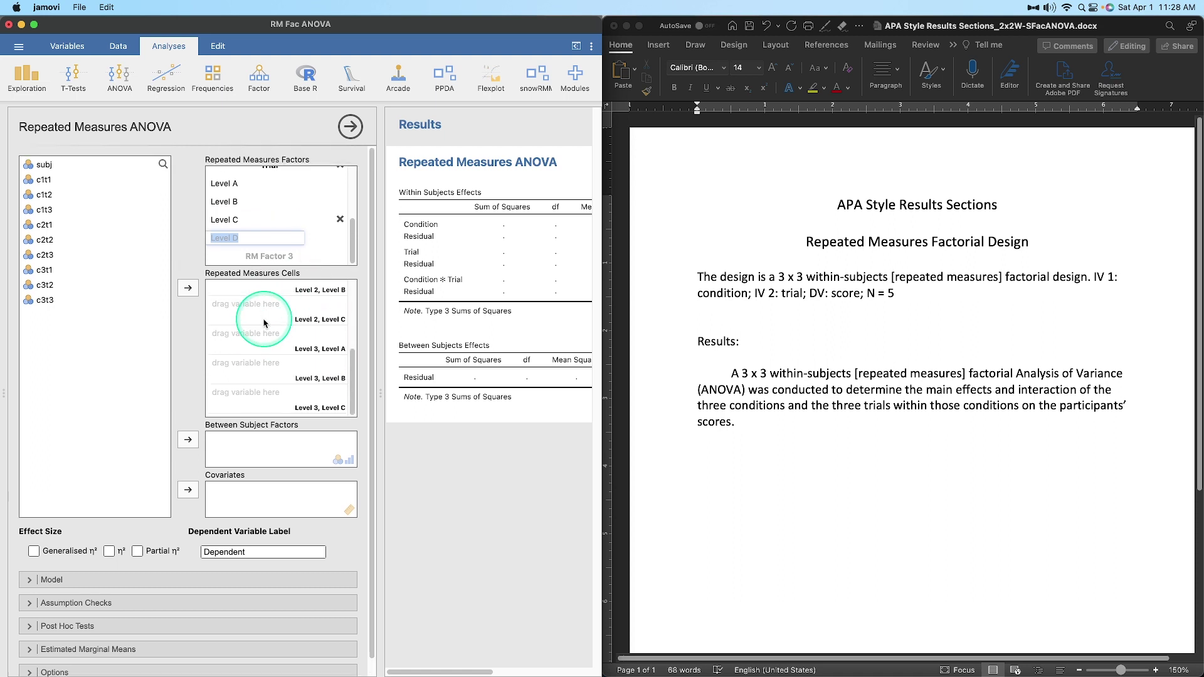
{"action": "scroll", "coordinate": [301, 282], "scroll_direction": "up", "scroll_amount": 4}
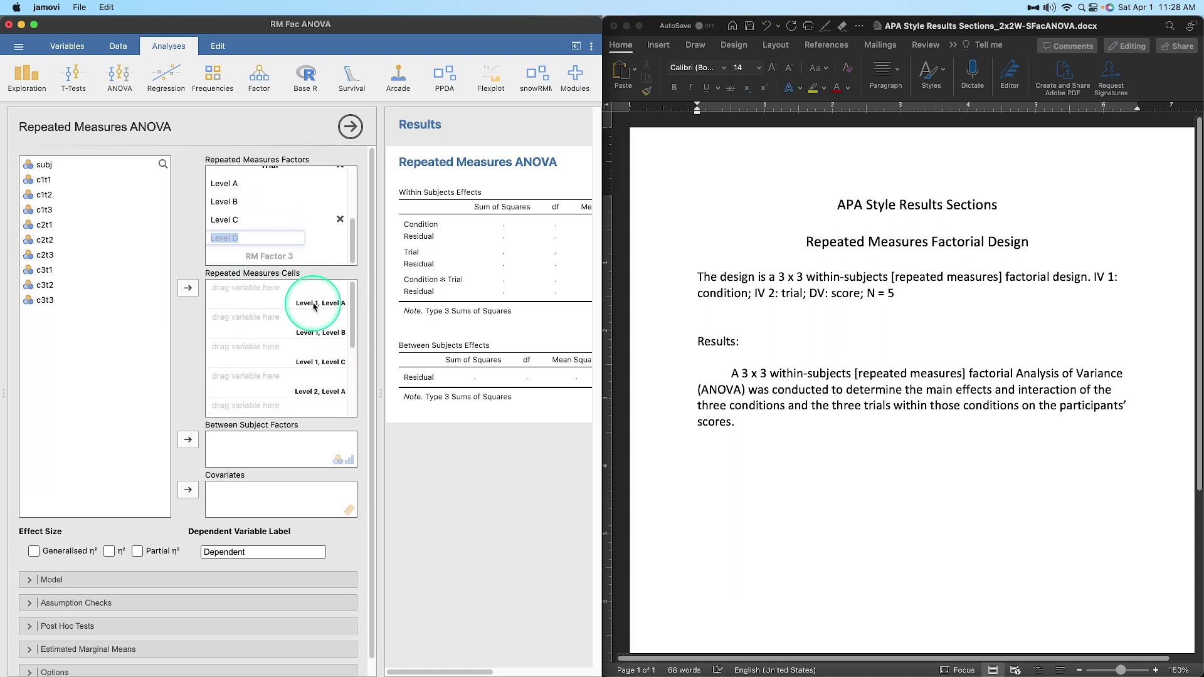
Rename the three levels of the Trial factor as Level 1, Level 2 and Level 3.
{"action": "scroll", "coordinate": [264, 201], "scroll_direction": "up", "scroll_amount": 1}
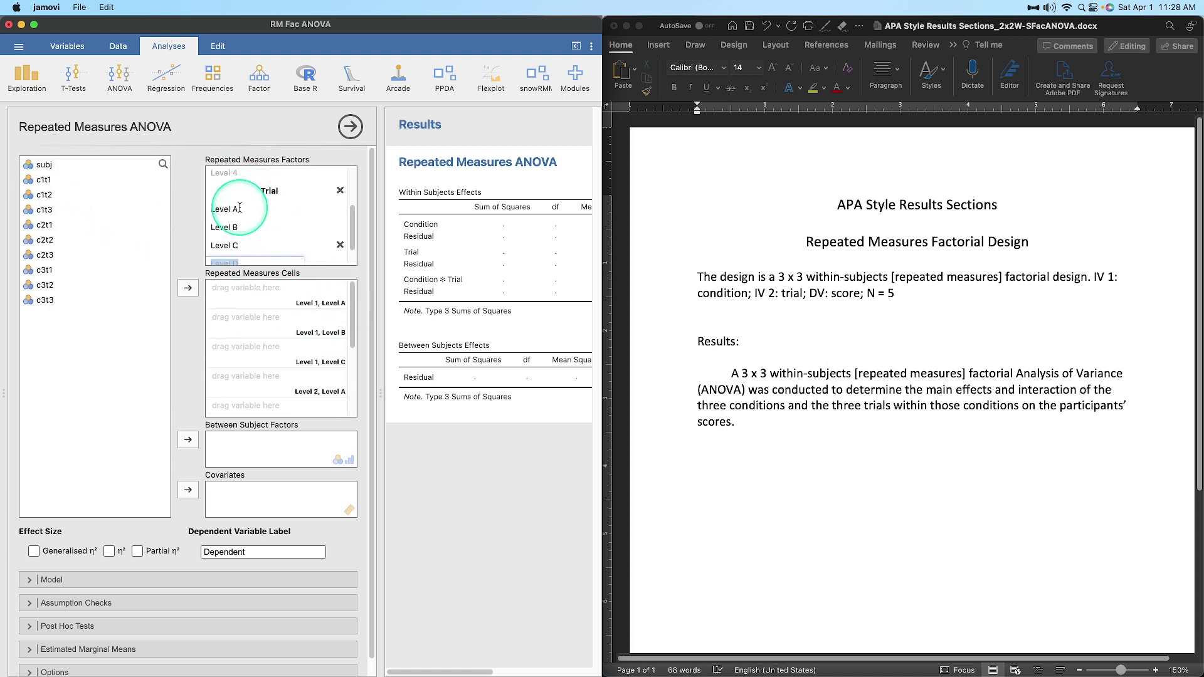
{"action": "left_click", "coordinate": [276, 211]}
{"action": "left_click", "coordinate": [277, 211]}
{"action": "type", "text": "1"}
{"action": "left_click", "coordinate": [241, 227]}
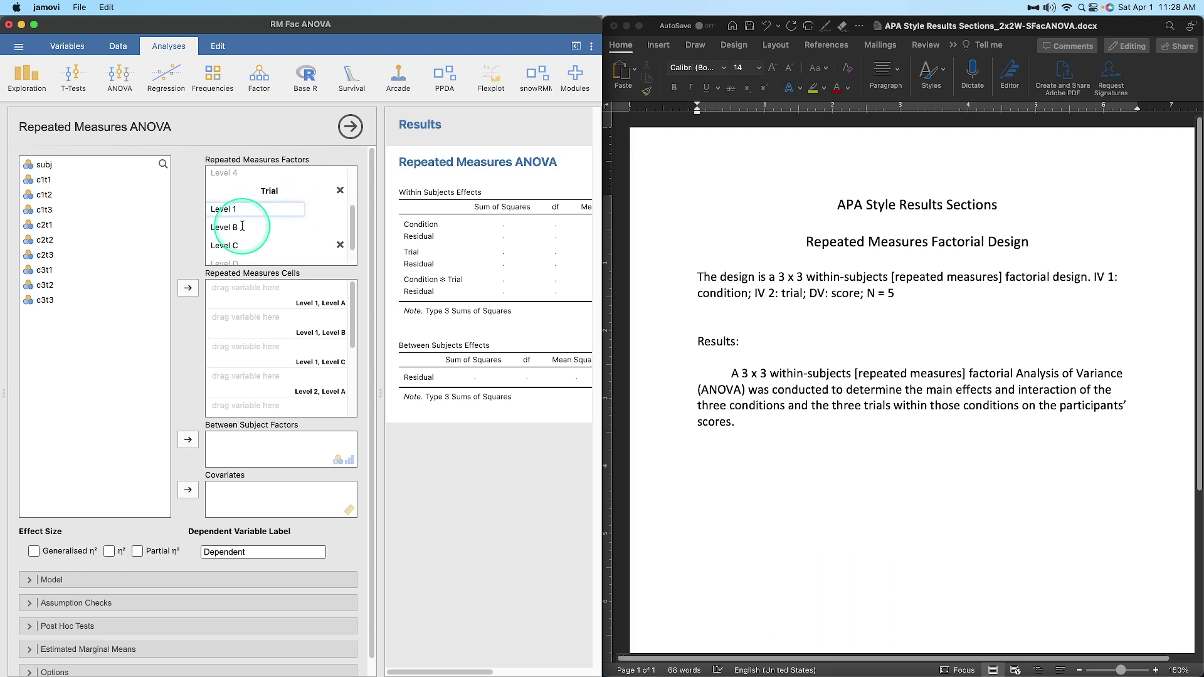
{"action": "type", "text": "2"}
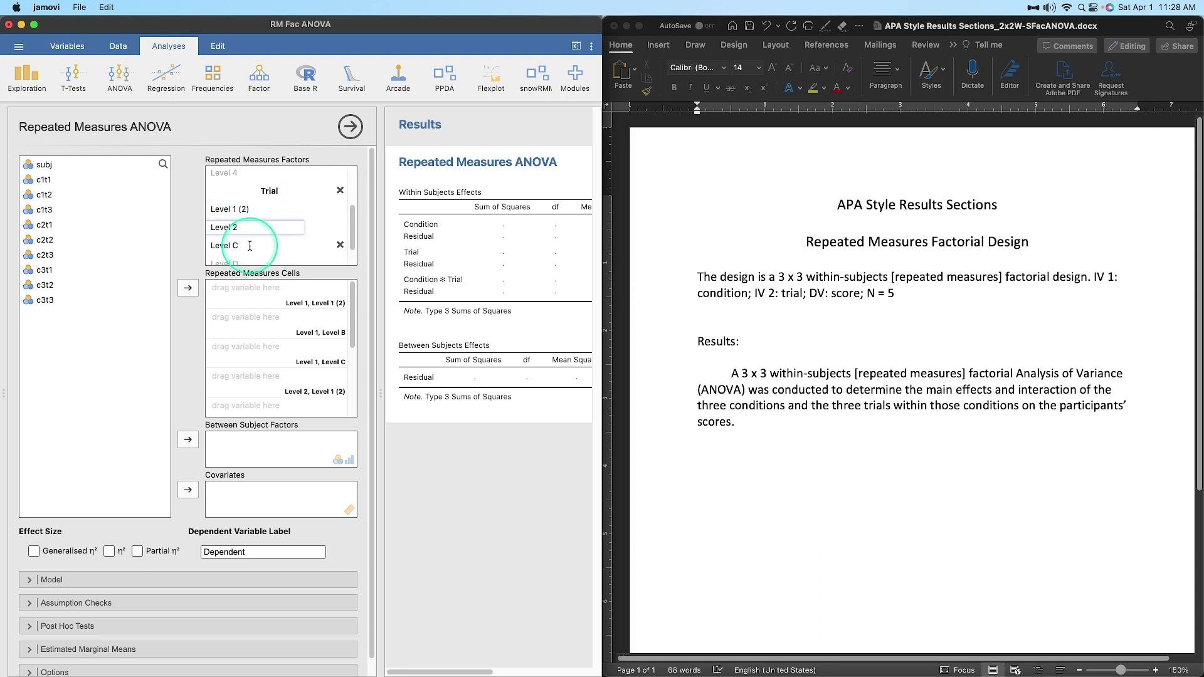
{"action": "left_click", "coordinate": [253, 245]}
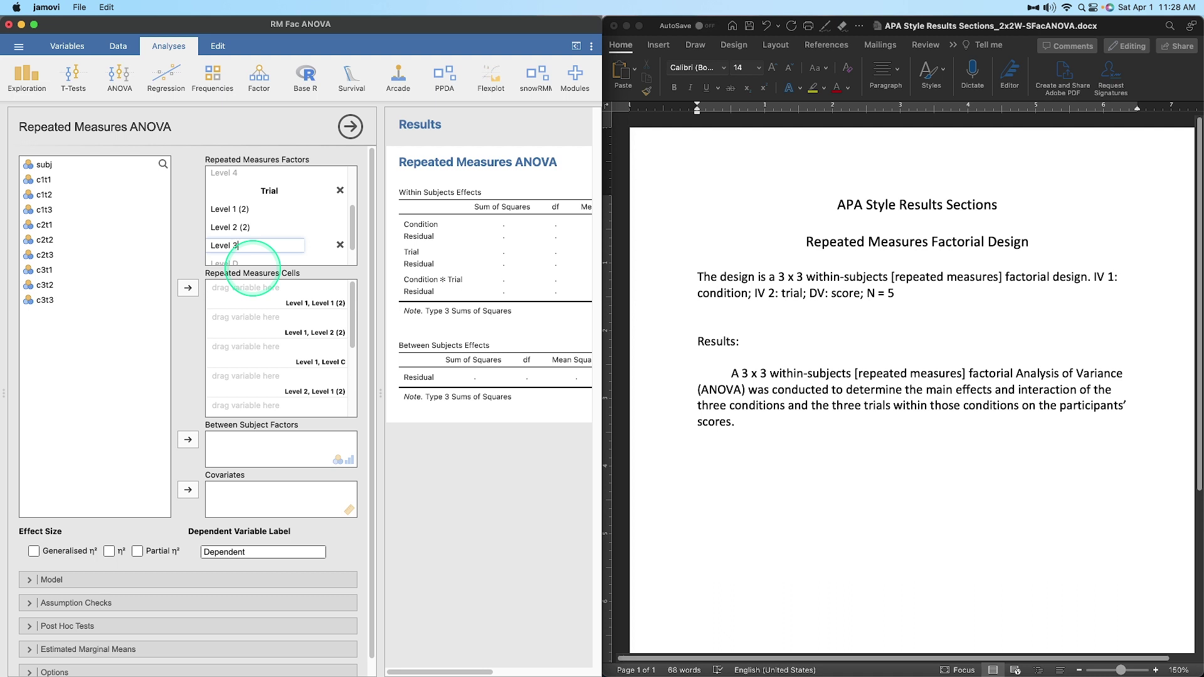
{"action": "type", "text": "3"}
{"action": "left_click", "coordinate": [317, 247]}
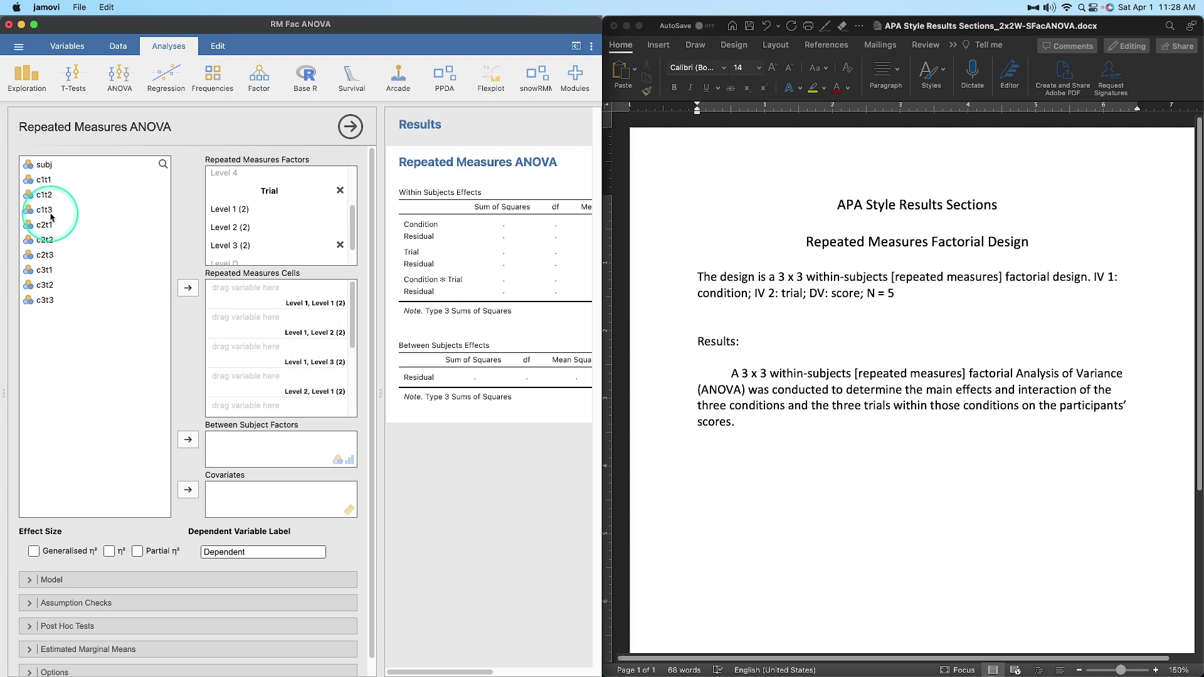
Assign the variables c1t1 through c3t3 in order to the nine repeated measures cells.
{"action": "left_click", "coordinate": [46, 182]}
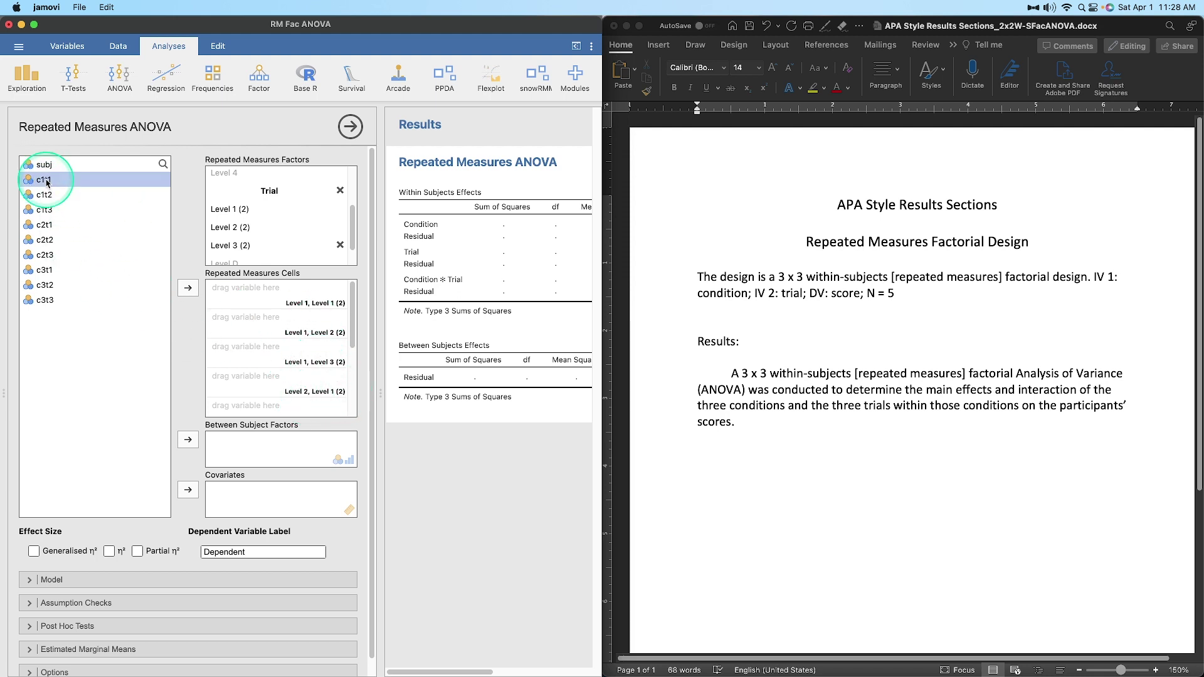
{"action": "left_click", "coordinate": [53, 300], "text": "shift"}
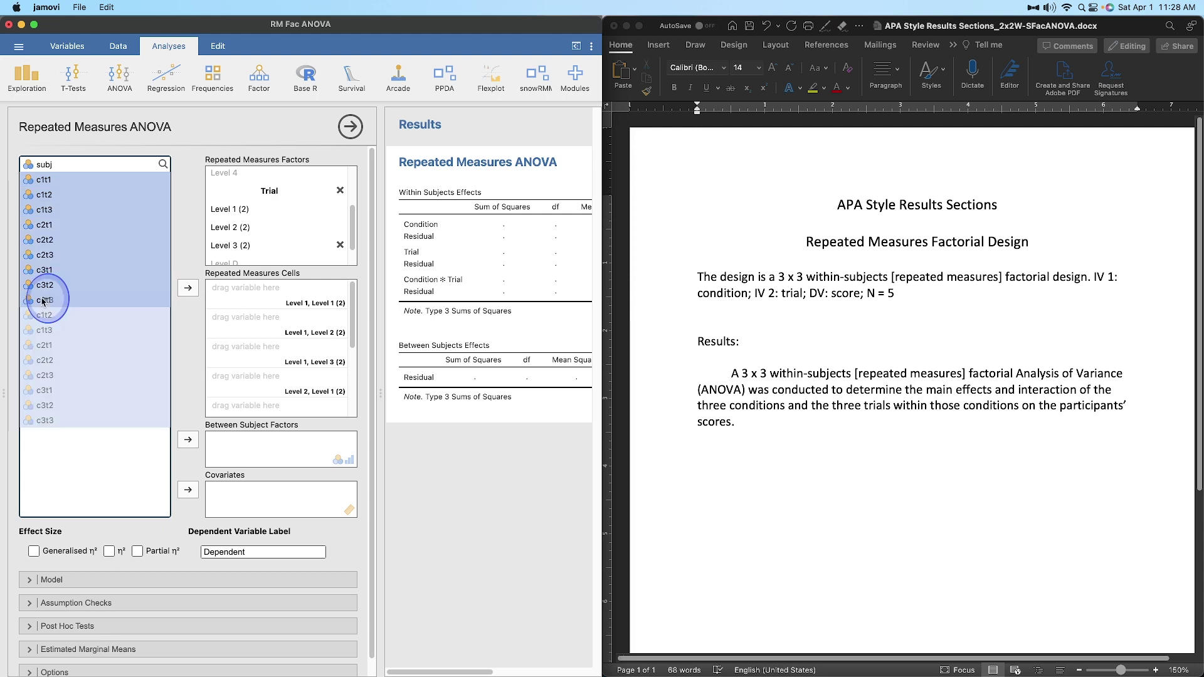
{"action": "left_click", "coordinate": [188, 287]}
{"action": "scroll", "coordinate": [297, 348], "scroll_direction": "down", "scroll_amount": 5}
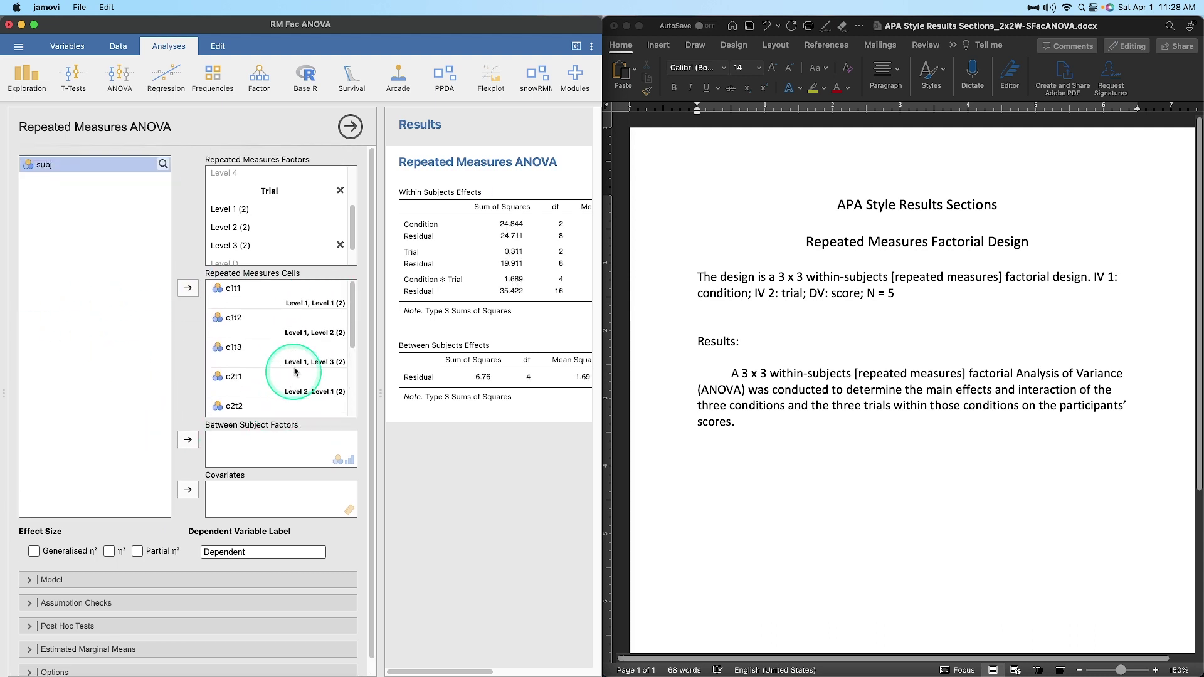
Set the dependent variable label to "Score" and enable the Generalised η² and Partial η² effect sizes.
{"action": "scroll", "coordinate": [311, 354], "scroll_direction": "up", "scroll_amount": 2}
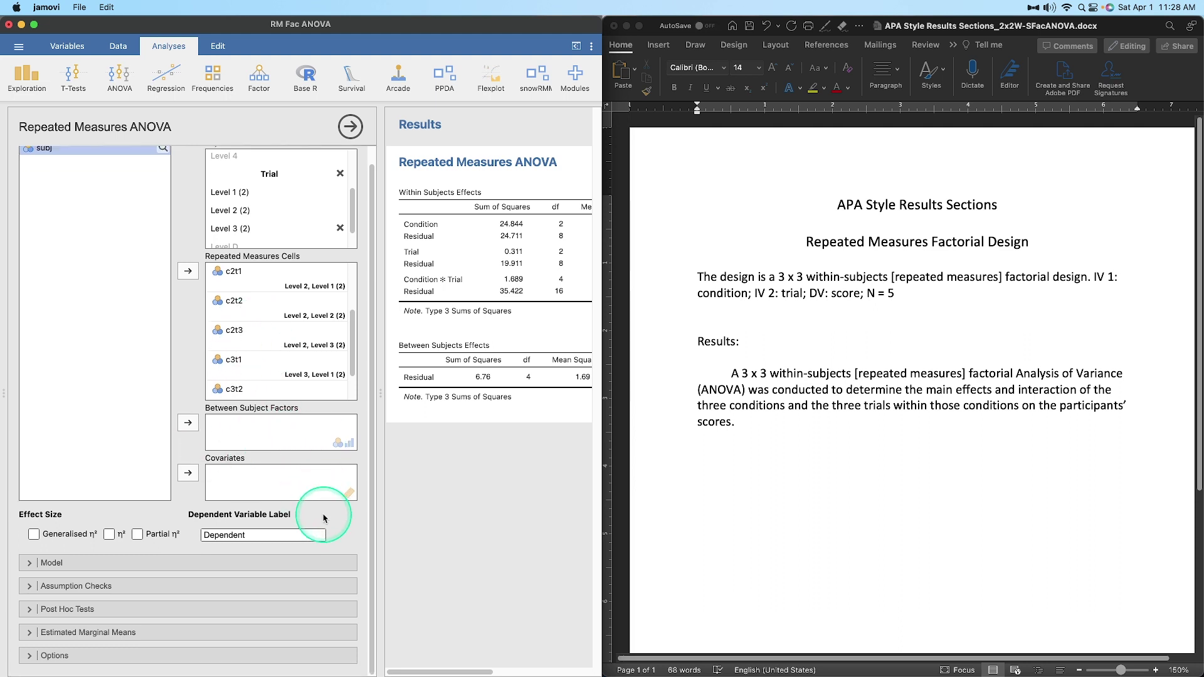
{"action": "left_click", "coordinate": [202, 535]}
{"action": "type", "text": "Sco"}
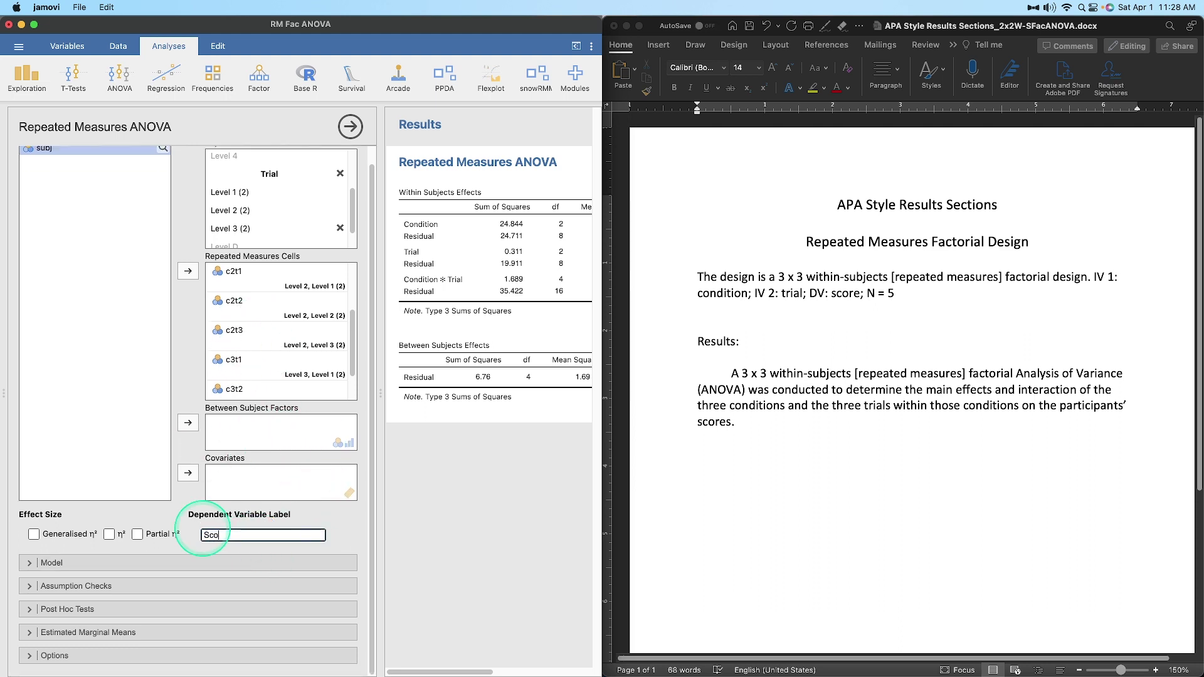
{"action": "type", "text": "re"}
{"action": "left_click", "coordinate": [34, 533]}
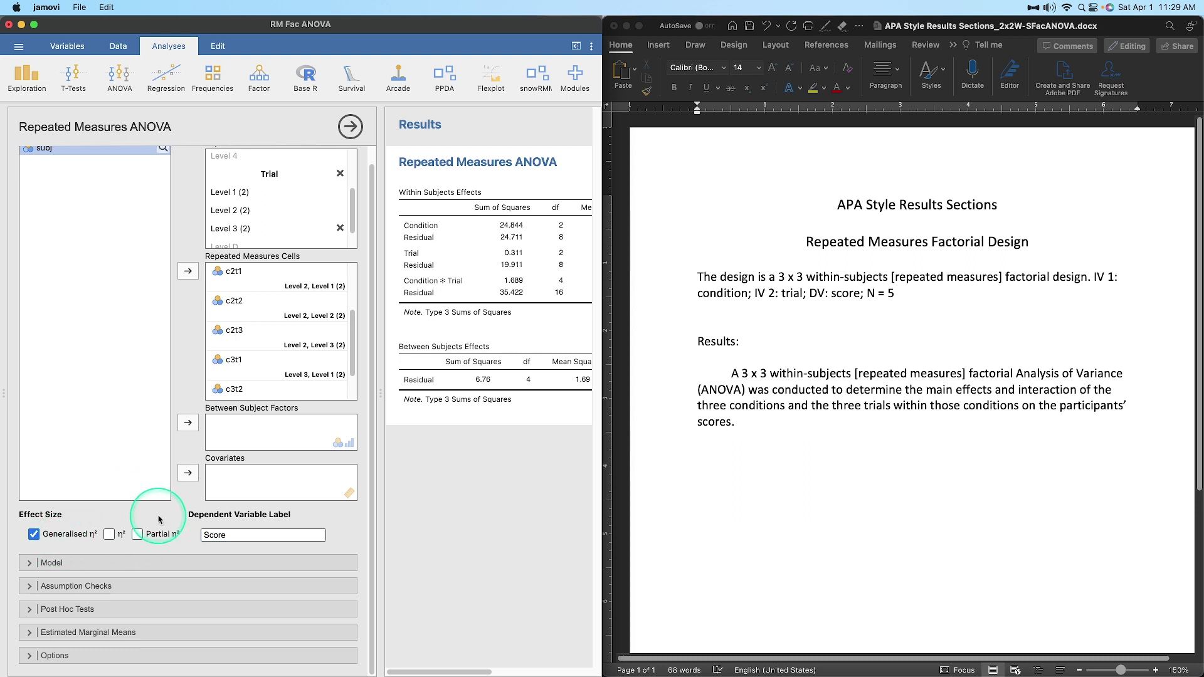
{"action": "left_click", "coordinate": [138, 533]}
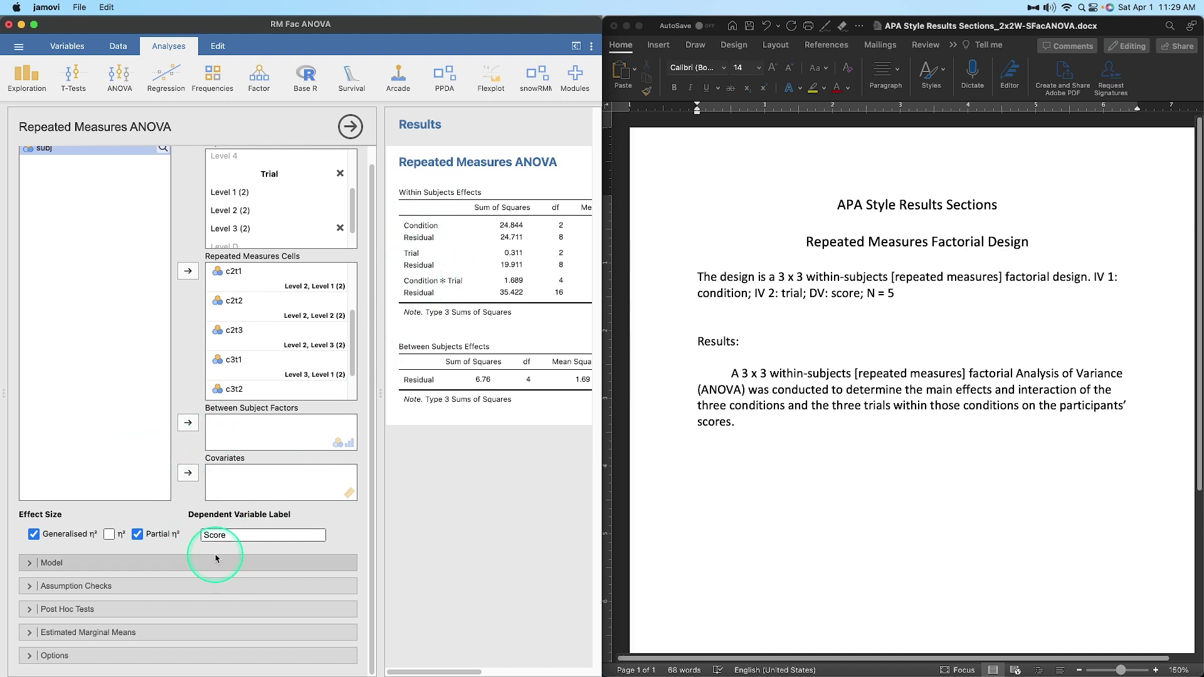
Request post hoc tests for Condition, Trial and Condition ✻ Trial, using the Bonferroni correction instead of Tukey.
{"action": "left_click", "coordinate": [91, 609]}
{"action": "left_click", "coordinate": [67, 433]}
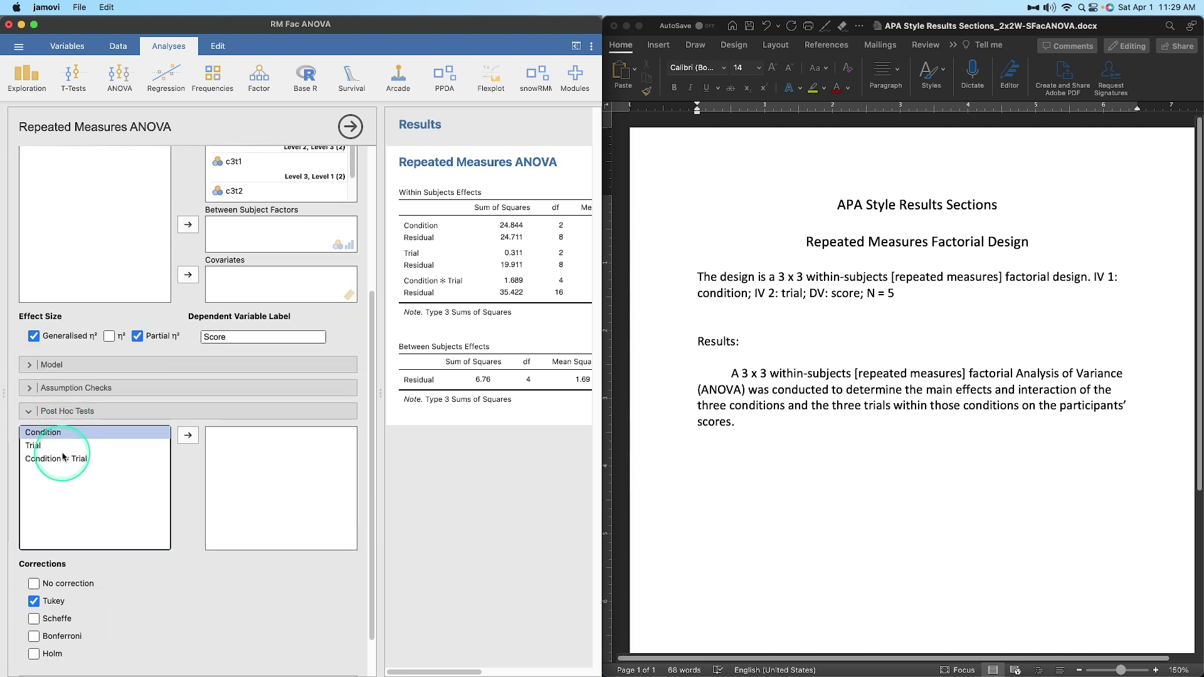
{"action": "left_click", "coordinate": [63, 457], "text": "shift"}
{"action": "left_click", "coordinate": [188, 435]}
{"action": "scroll", "coordinate": [213, 623], "scroll_direction": "down", "scroll_amount": 2}
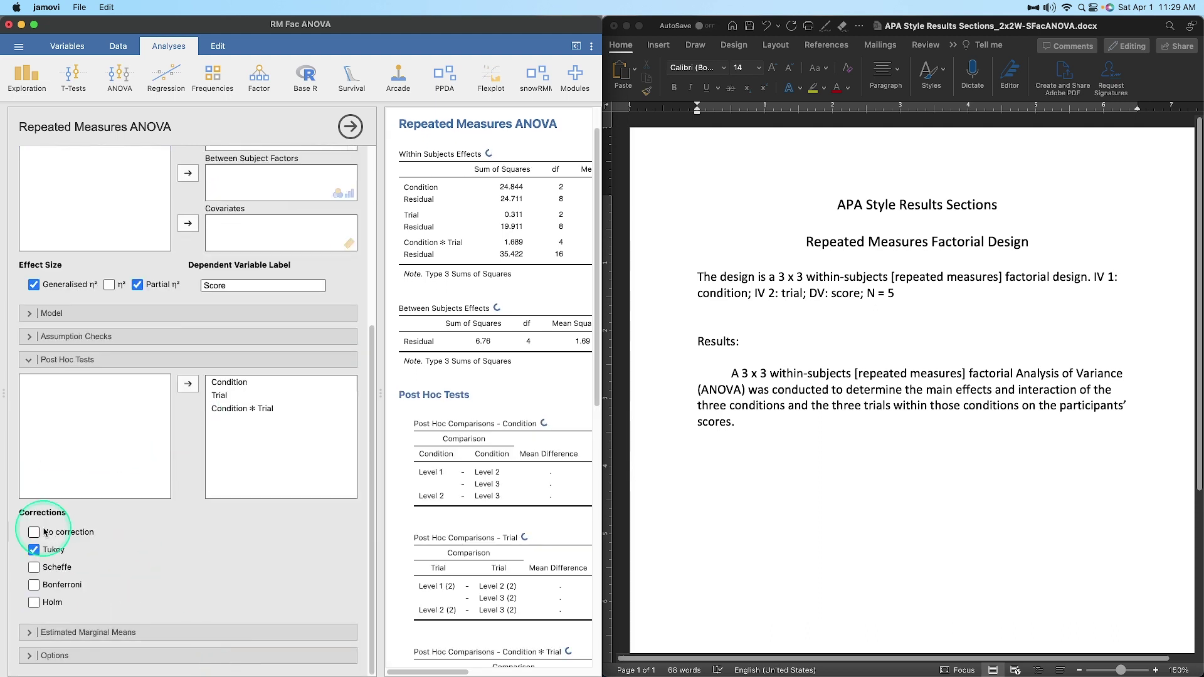
{"action": "left_click", "coordinate": [34, 585]}
{"action": "left_click", "coordinate": [34, 550]}
Add Condition, Trial and the Condition-by-Trial combination as separate estimated marginal means terms and enable marginal means tables.
{"action": "left_click", "coordinate": [138, 632]}
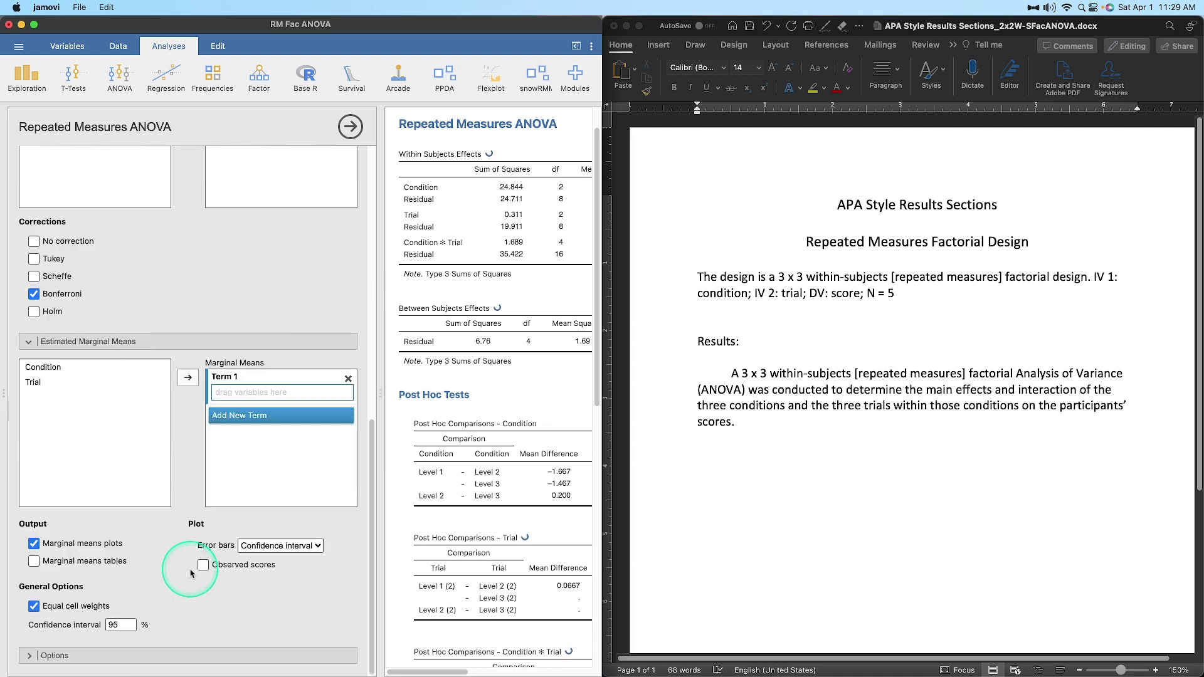
{"action": "double_click", "coordinate": [58, 367]}
{"action": "double_click", "coordinate": [50, 383]}
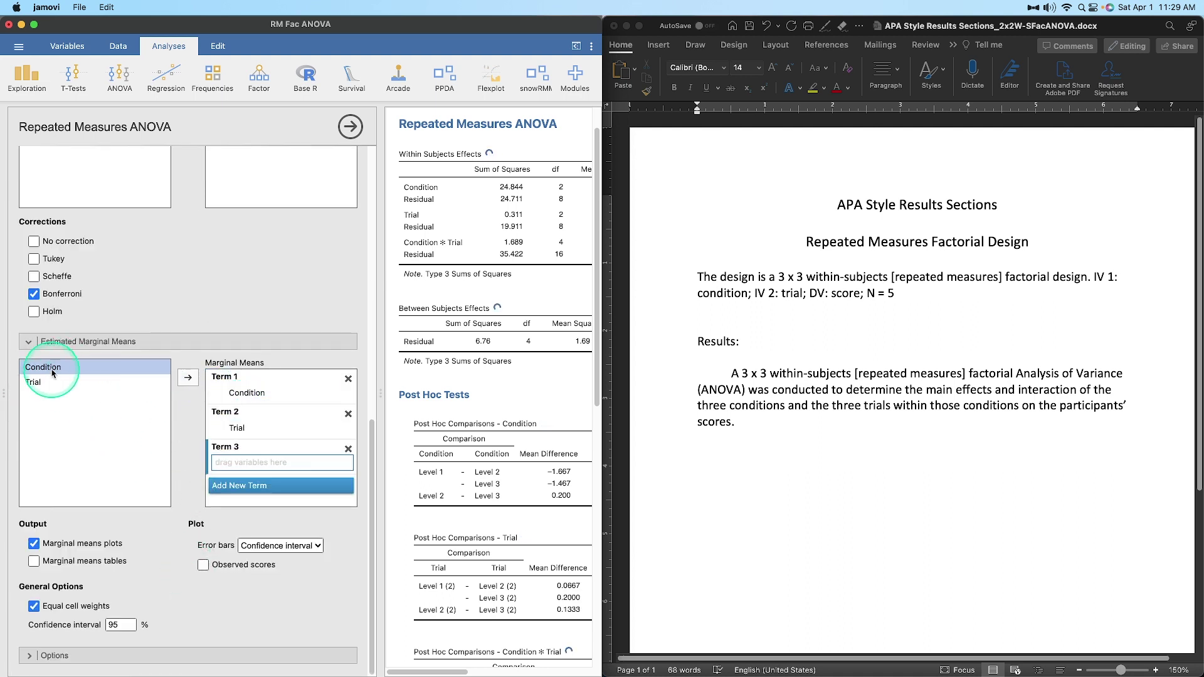
{"action": "left_click", "coordinate": [50, 382], "text": "shift"}
{"action": "left_click_drag", "start_coordinate": [50, 382], "coordinate": [276, 464]}
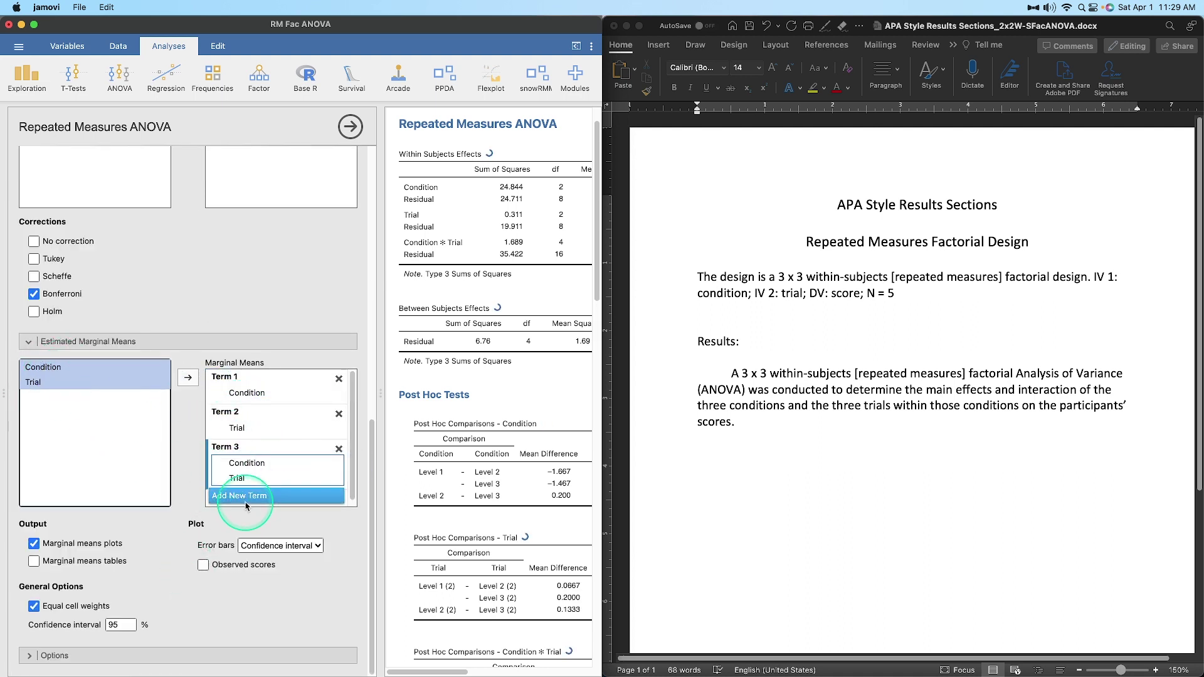
{"action": "left_click", "coordinate": [84, 565]}
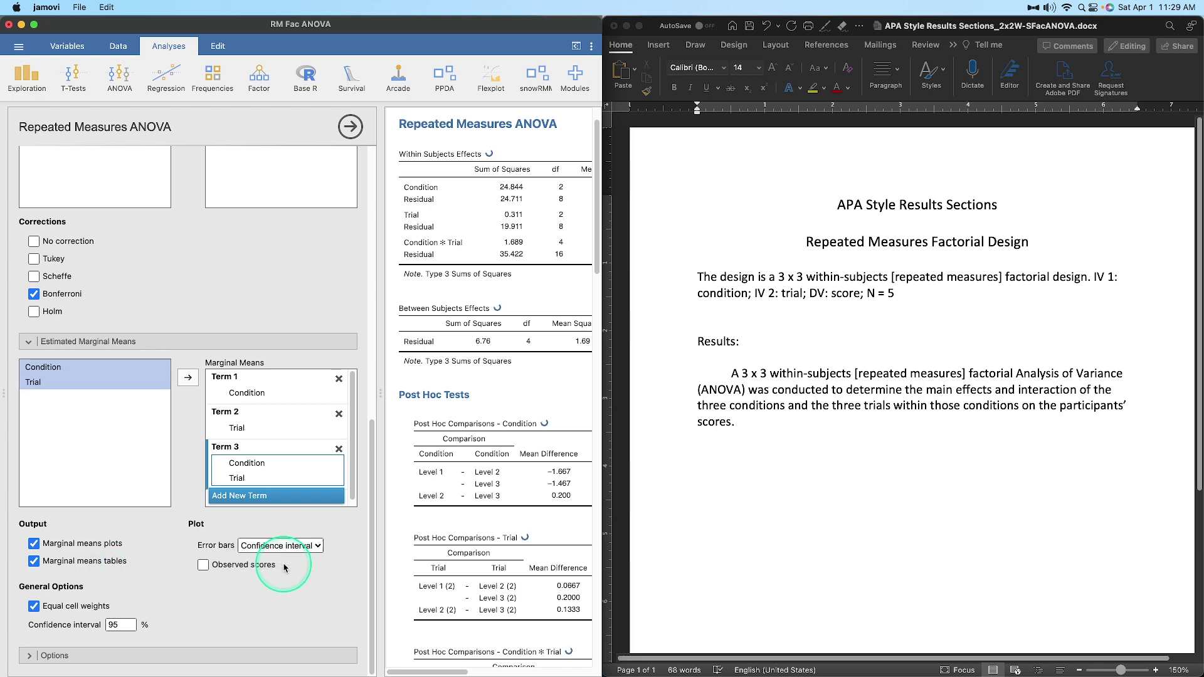
Enable the sphericity tests among the assumption checks and close the analysis options so the results fill the jamovi window.
{"action": "scroll", "coordinate": [225, 443], "scroll_direction": "up", "scroll_amount": 5}
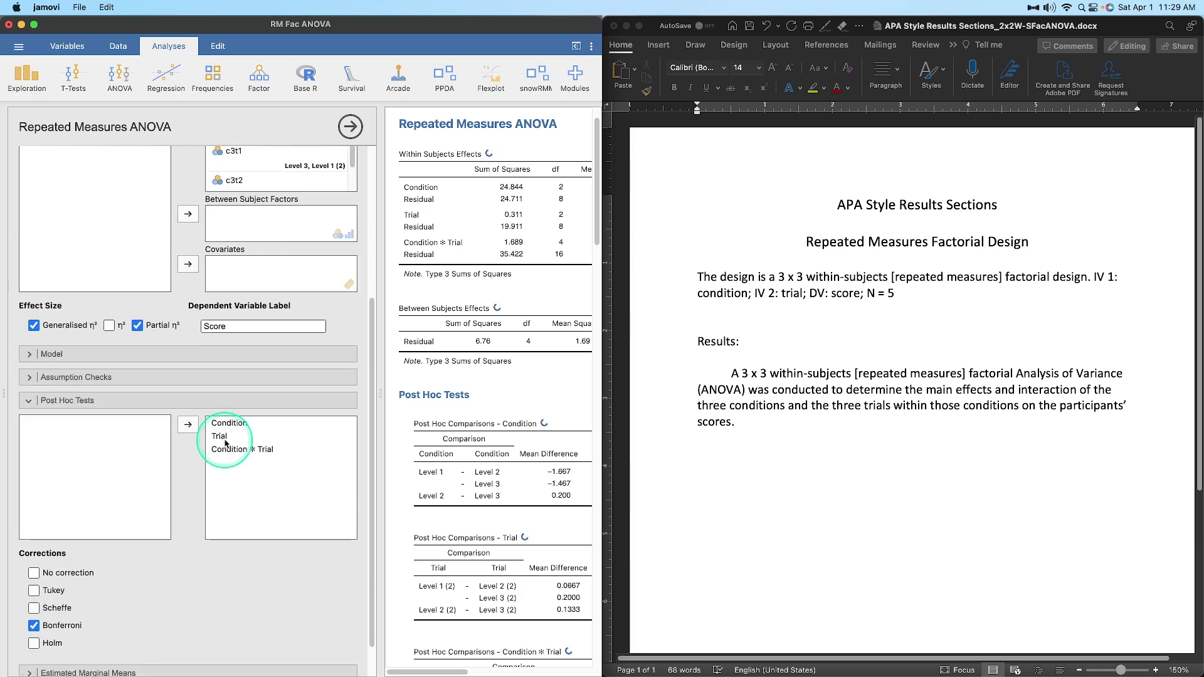
{"action": "left_click", "coordinate": [129, 419]}
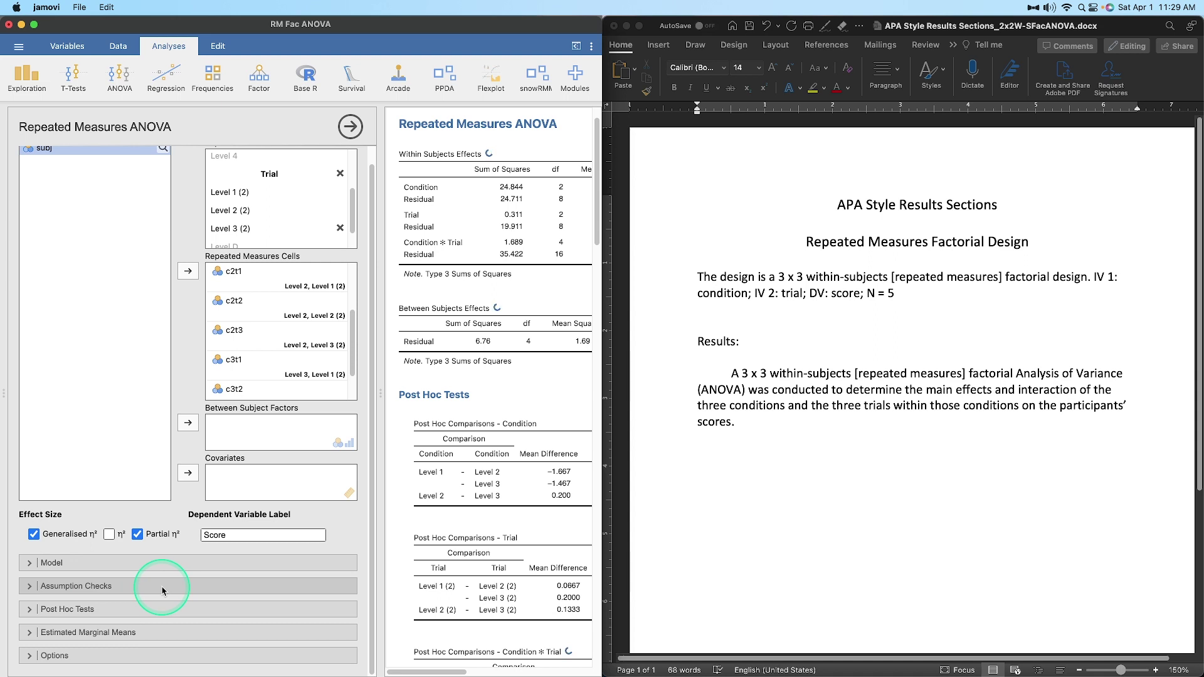
{"action": "left_click", "coordinate": [146, 590]}
{"action": "left_click", "coordinate": [72, 605]}
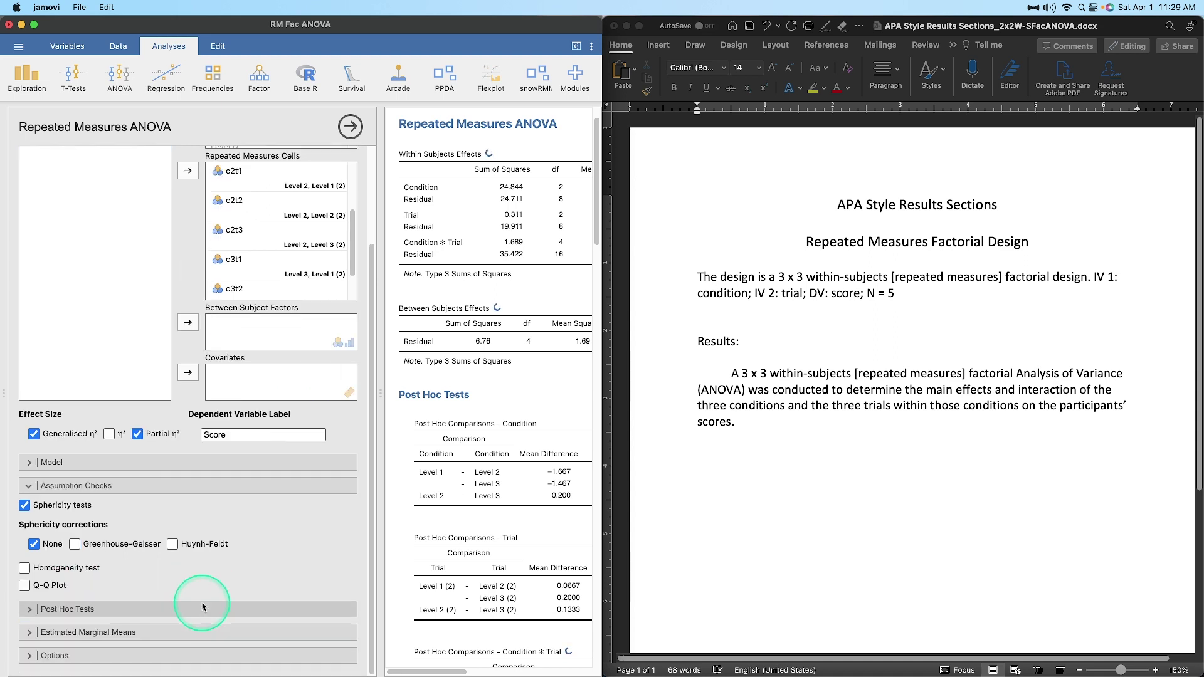
{"action": "left_click", "coordinate": [249, 484]}
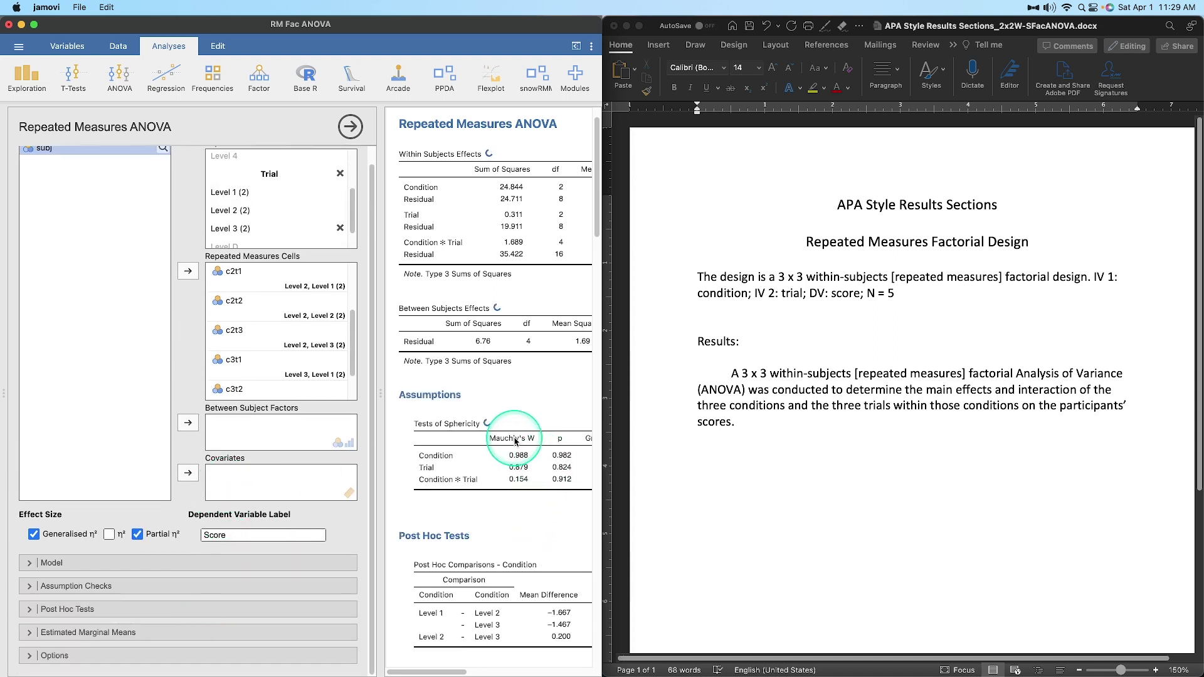
{"action": "left_click", "coordinate": [350, 126]}
{"action": "left_click_drag", "start_coordinate": [380, 394], "coordinate": [5, 394]}
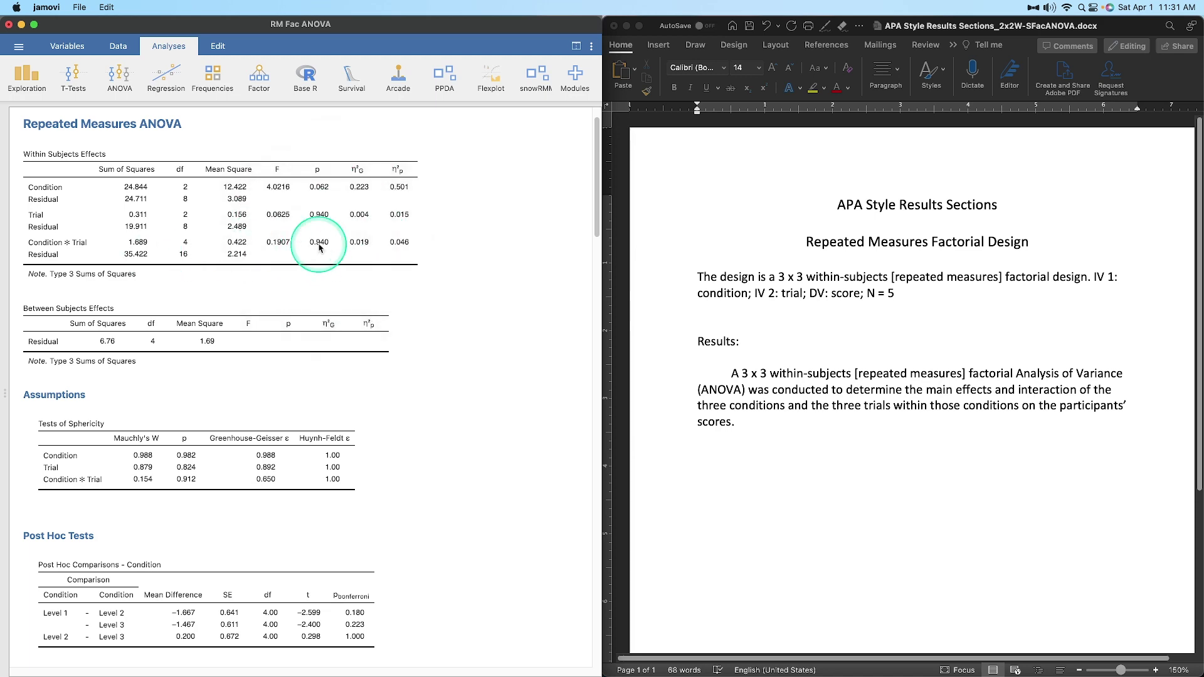
Examine the sphericity tests, the post hoc comparisons, and the marginal means plots and tables for Condition, Trial and their interaction.
{"action": "scroll", "coordinate": [396, 367], "scroll_direction": "down", "scroll_amount": 5}
{"action": "scroll", "coordinate": [417, 277], "scroll_direction": "down", "scroll_amount": 6}
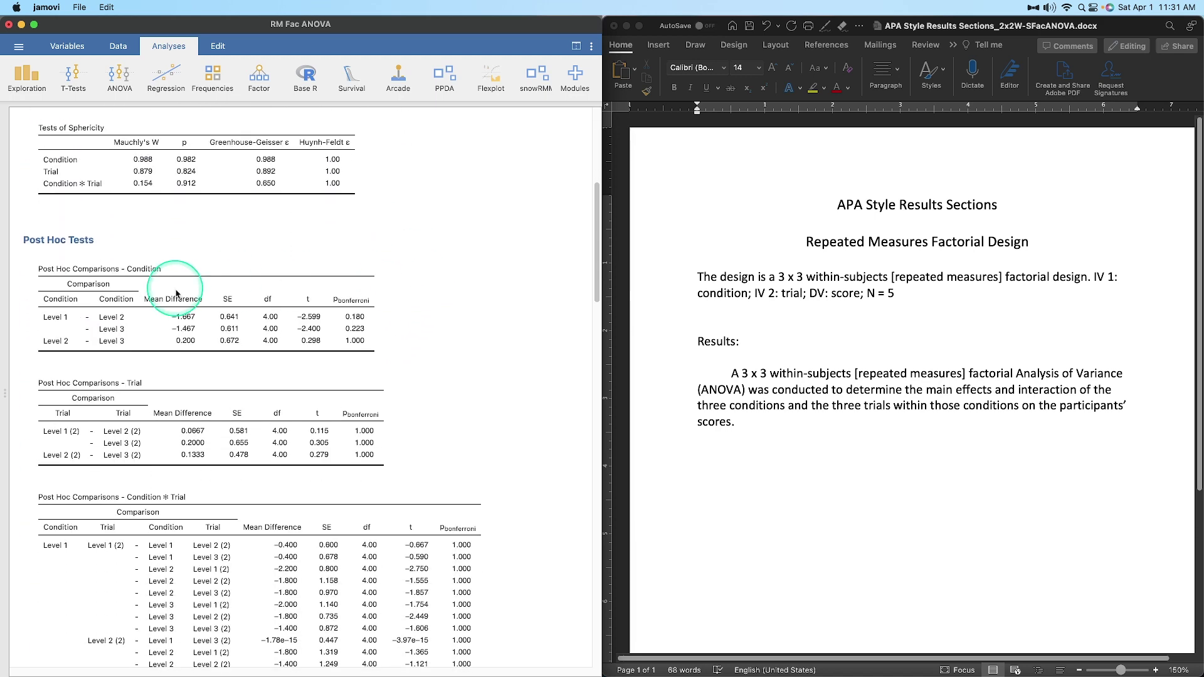
{"action": "scroll", "coordinate": [386, 395], "scroll_direction": "down", "scroll_amount": 1}
{"action": "scroll", "coordinate": [458, 288], "scroll_direction": "down", "scroll_amount": 15}
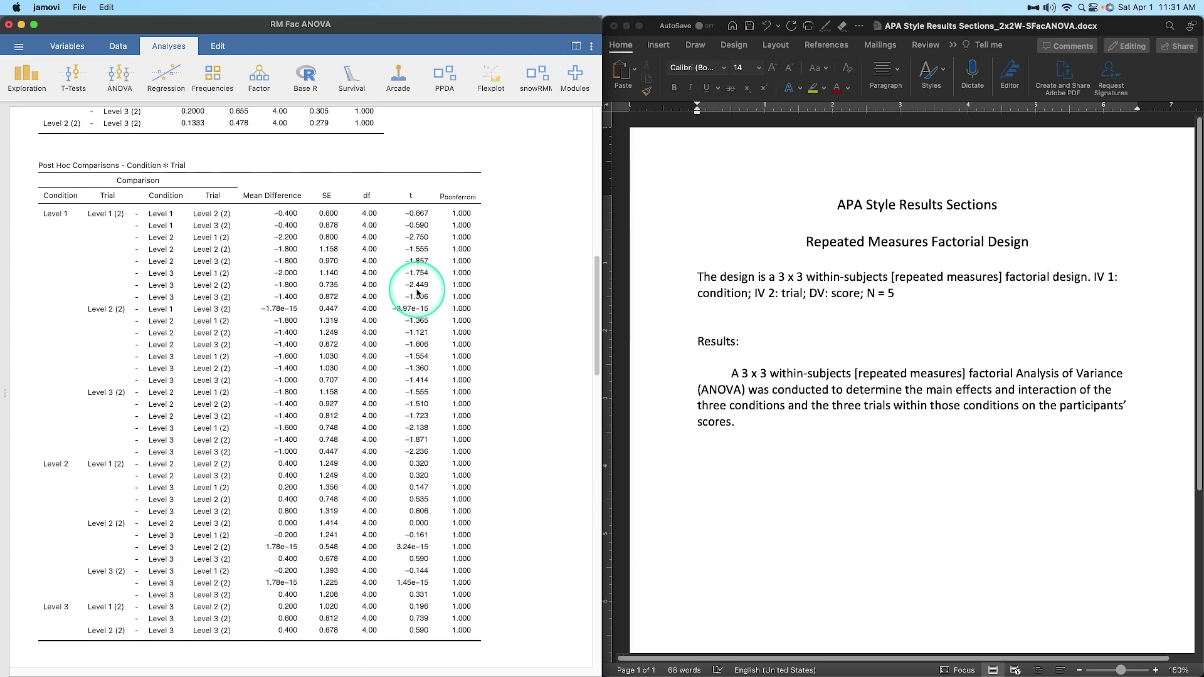
{"action": "scroll", "coordinate": [459, 280], "scroll_direction": "down", "scroll_amount": 2}
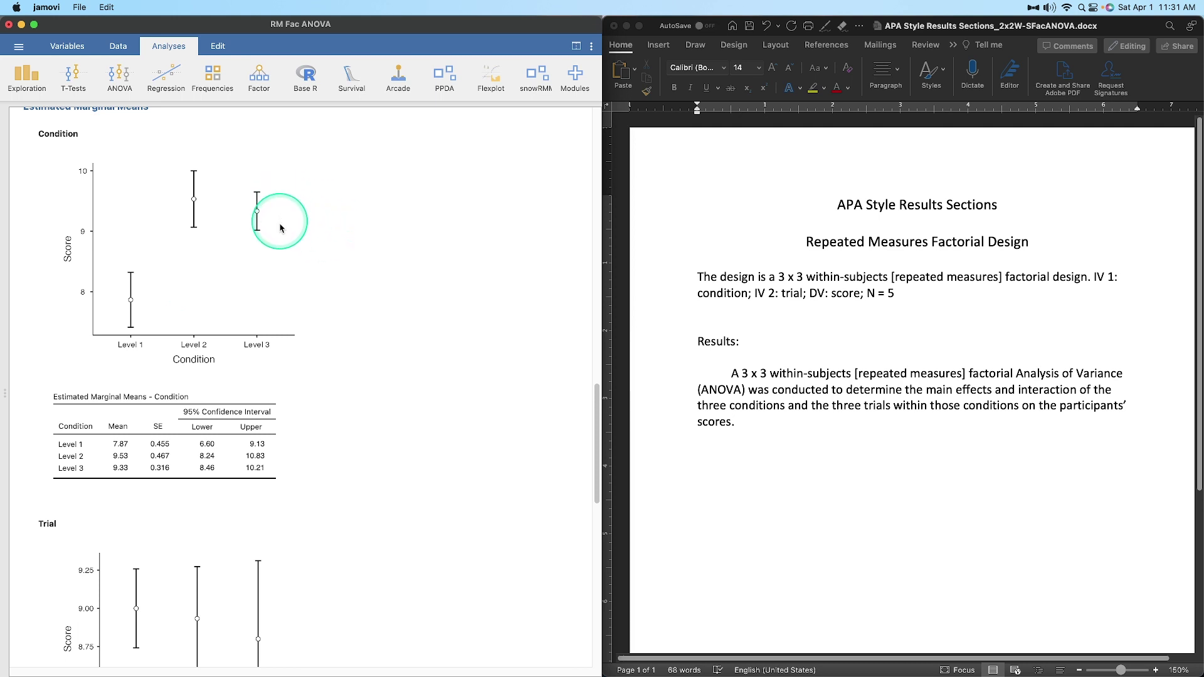
{"action": "scroll", "coordinate": [288, 232], "scroll_direction": "down", "scroll_amount": 8}
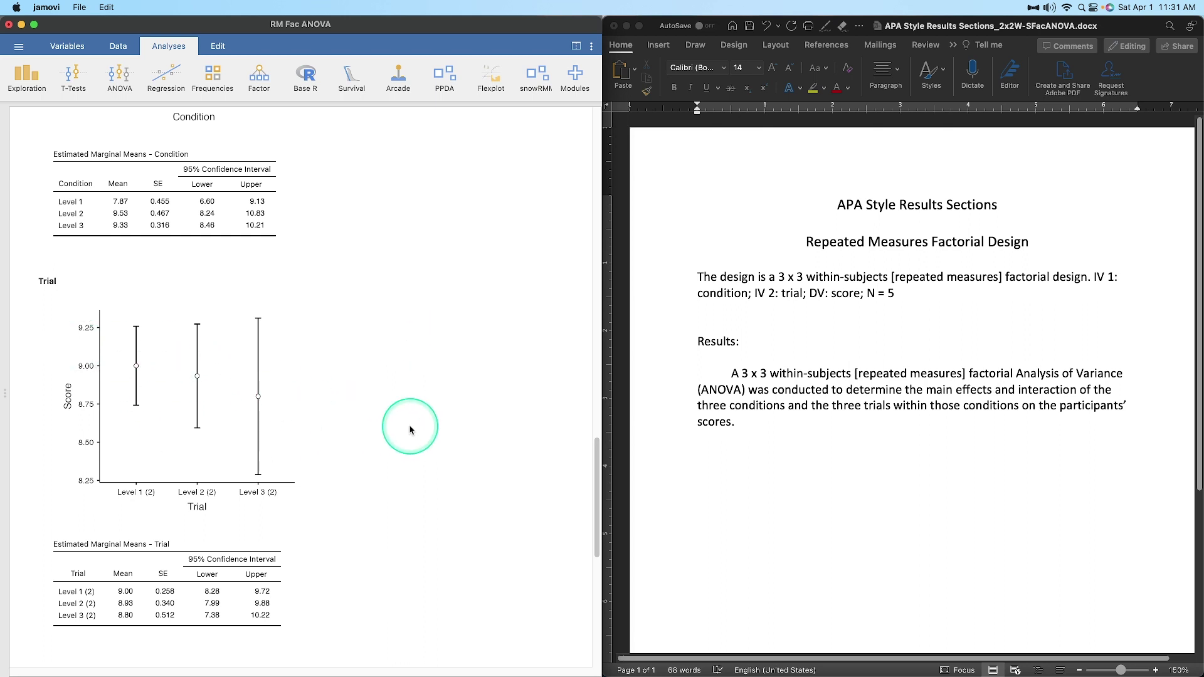
{"action": "scroll", "coordinate": [81, 349], "scroll_direction": "down", "scroll_amount": 1}
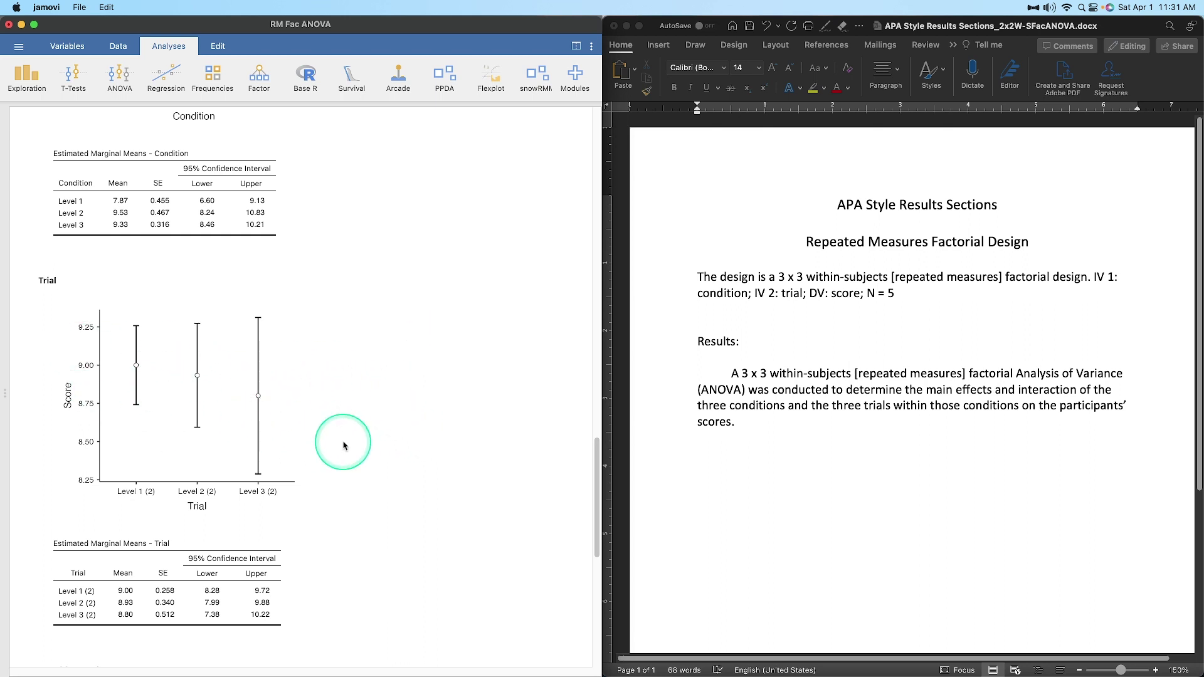
{"action": "scroll", "coordinate": [344, 446], "scroll_direction": "down", "scroll_amount": 12}
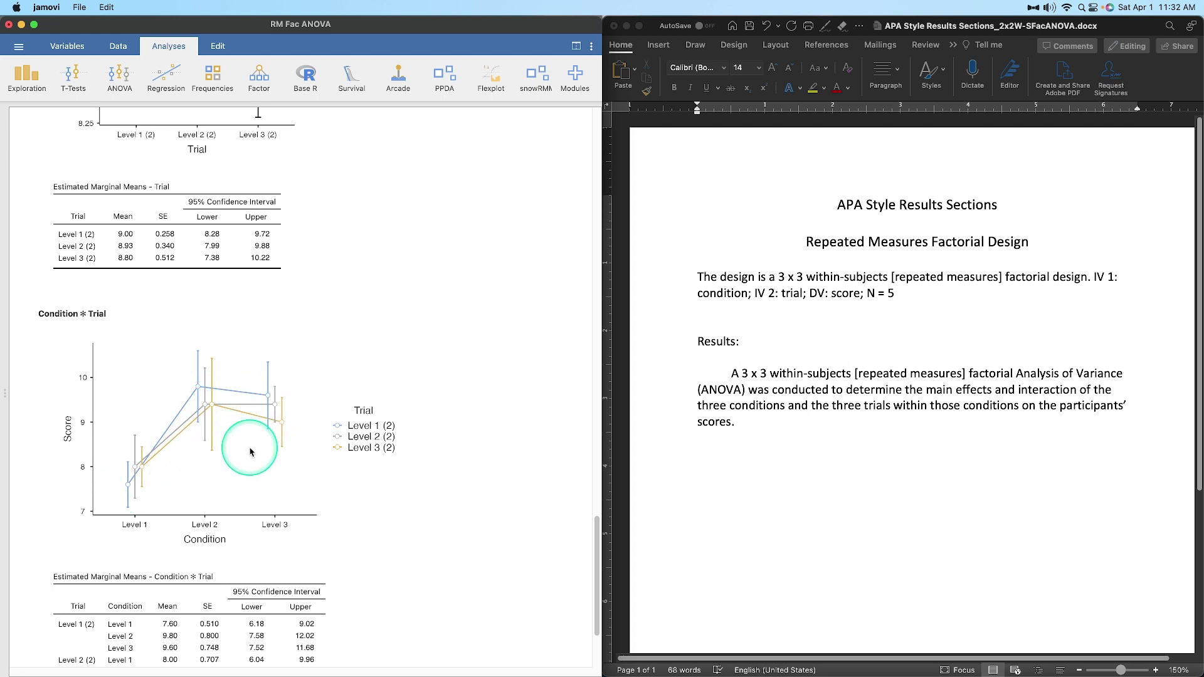
{"action": "scroll", "coordinate": [321, 446], "scroll_direction": "down", "scroll_amount": 5}
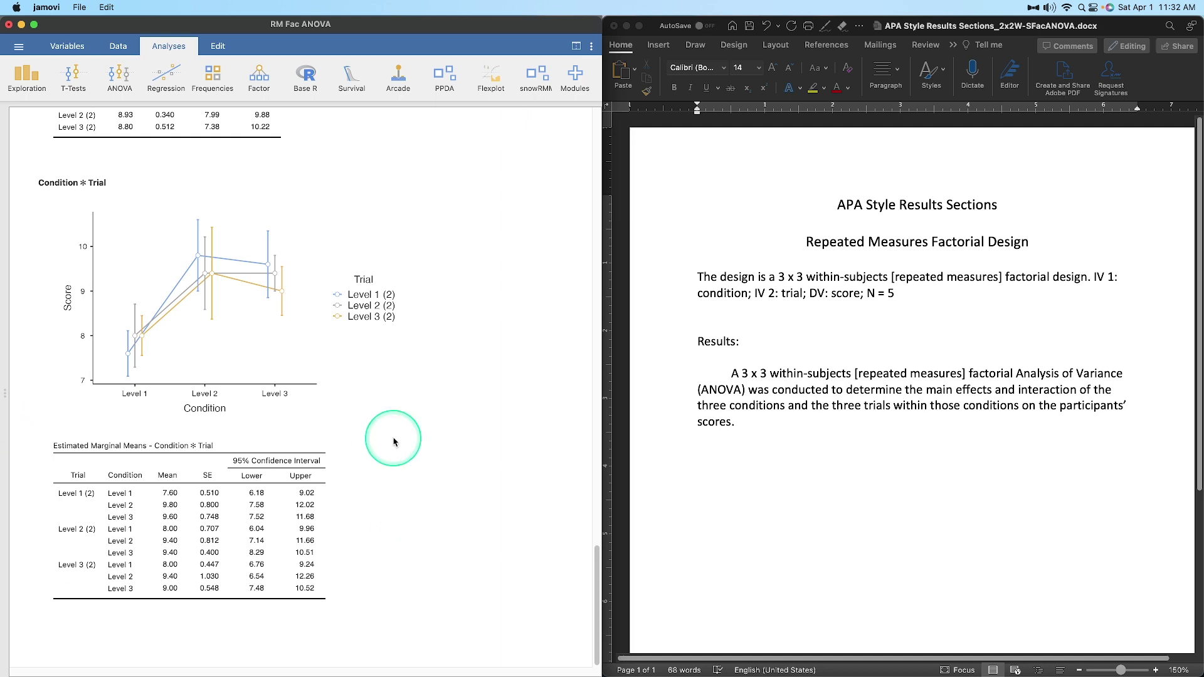
{"action": "scroll", "coordinate": [397, 448], "scroll_direction": "up", "scroll_amount": 20}
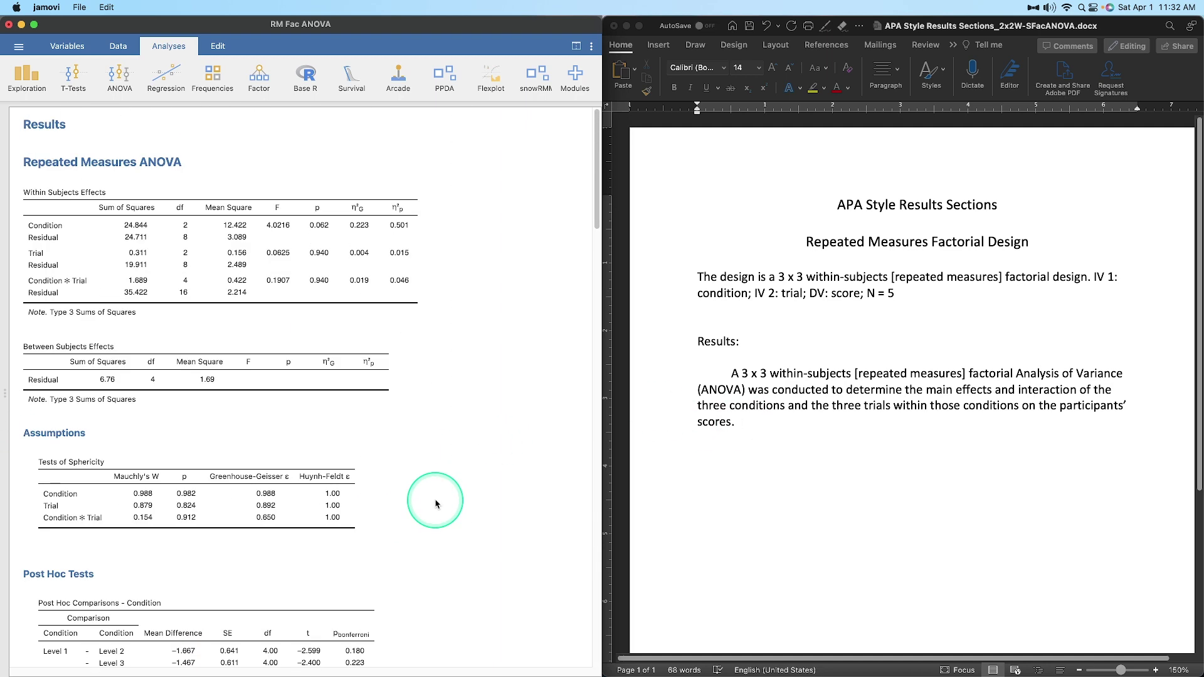
In the Word document, start a new Results paragraph: "For the variable Condition, participants did not show any significant differences between the three conditions".
{"action": "left_click", "coordinate": [837, 445]}
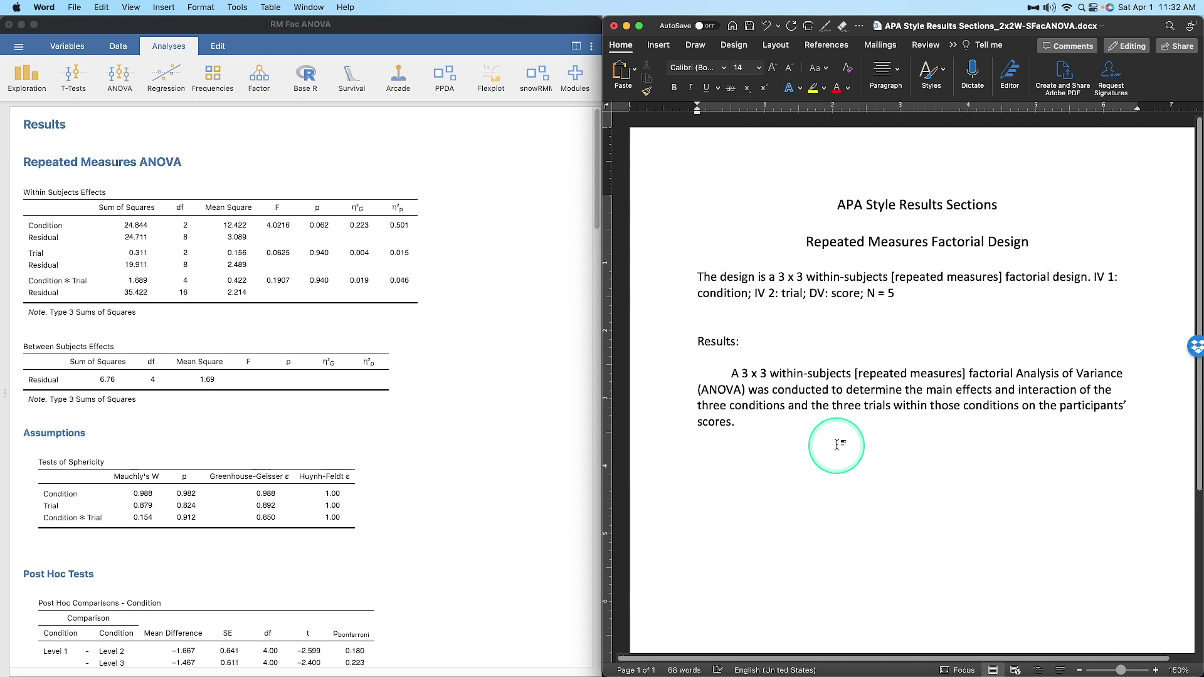
{"action": "scroll", "coordinate": [878, 449], "scroll_direction": "down", "scroll_amount": 5}
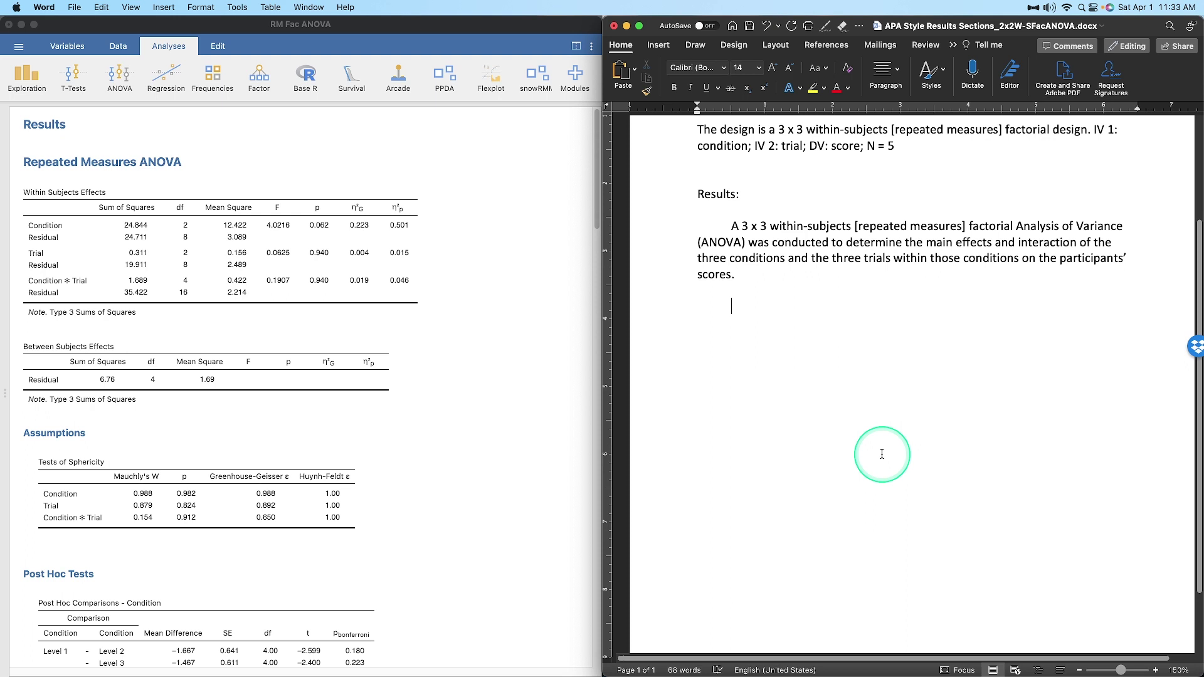
{"action": "type", "text": "ndition,"}
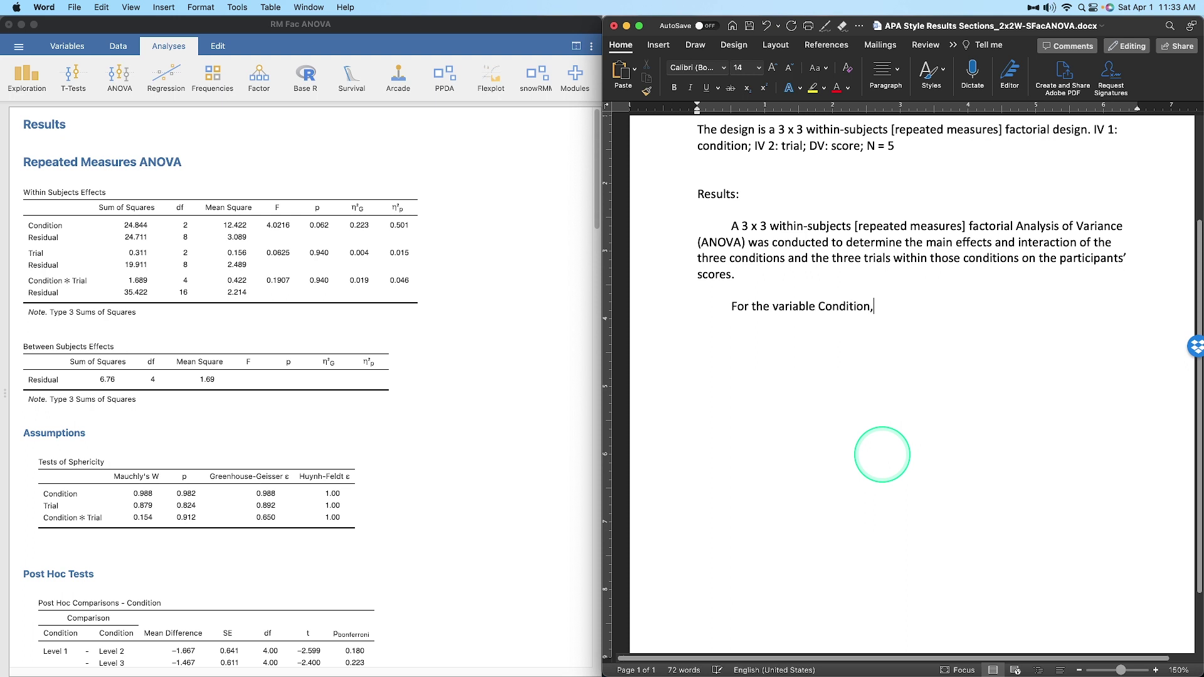
{"action": "type", "text": " participants did not sho"}
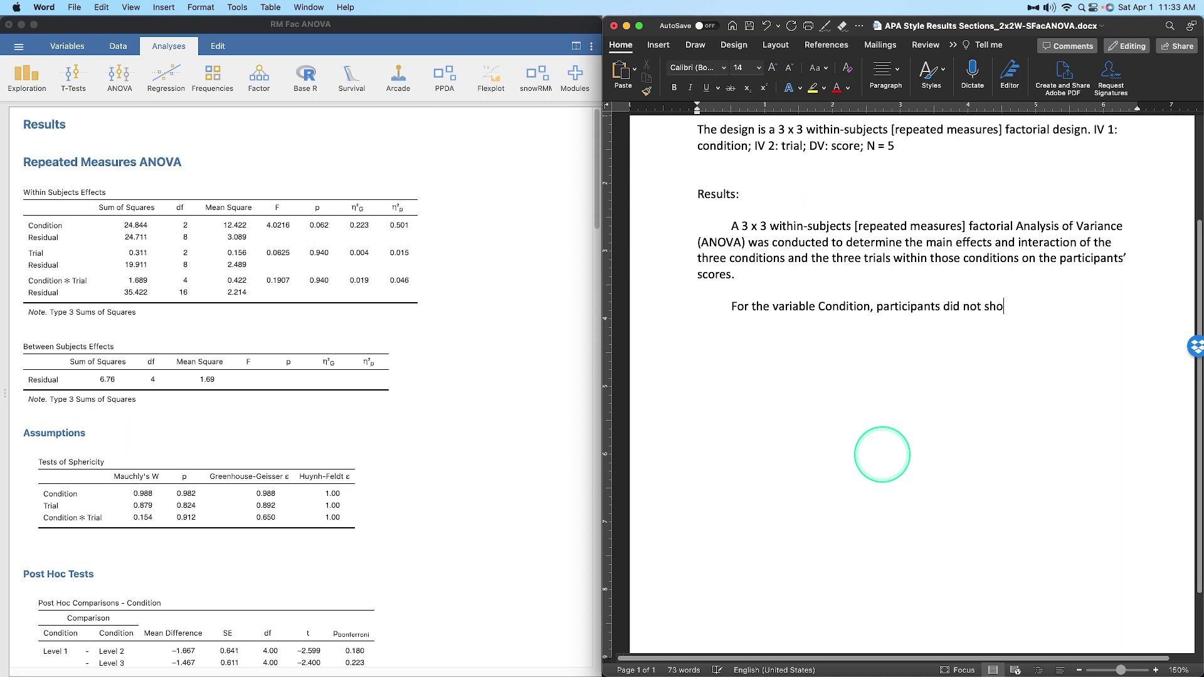
{"action": "type", "text": "w any singificant difference"}
{"action": "type", "text": "s between the three"}
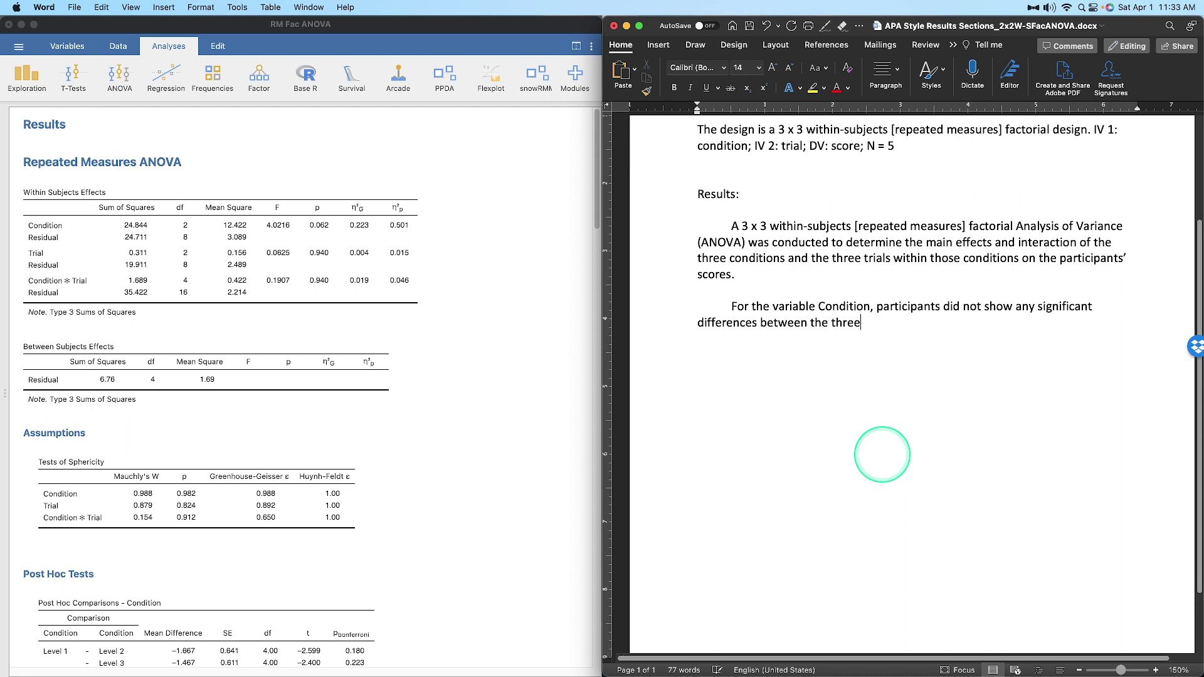
{"action": "type", "text": " conditions"}
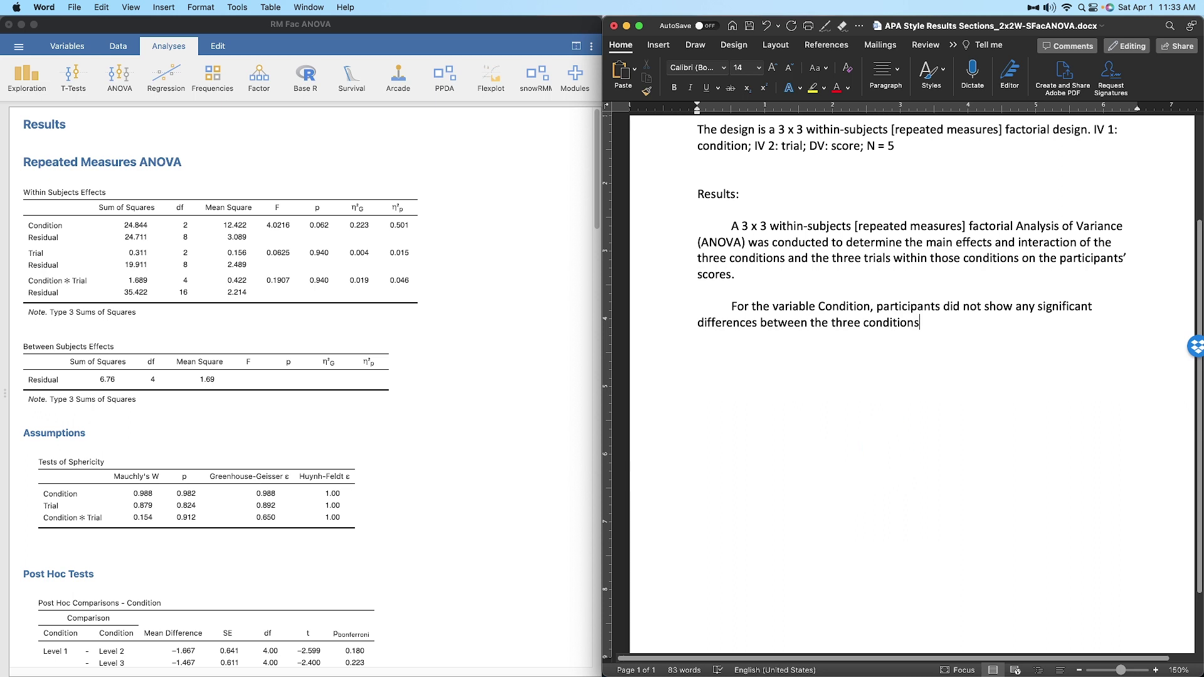
Add a parenthesis listing conditions 1, 2 and 3, each with the template statistics "M = 75.50, SD = 8.43" and separated by semicolons.
{"action": "key", "text": "super+Tab"}
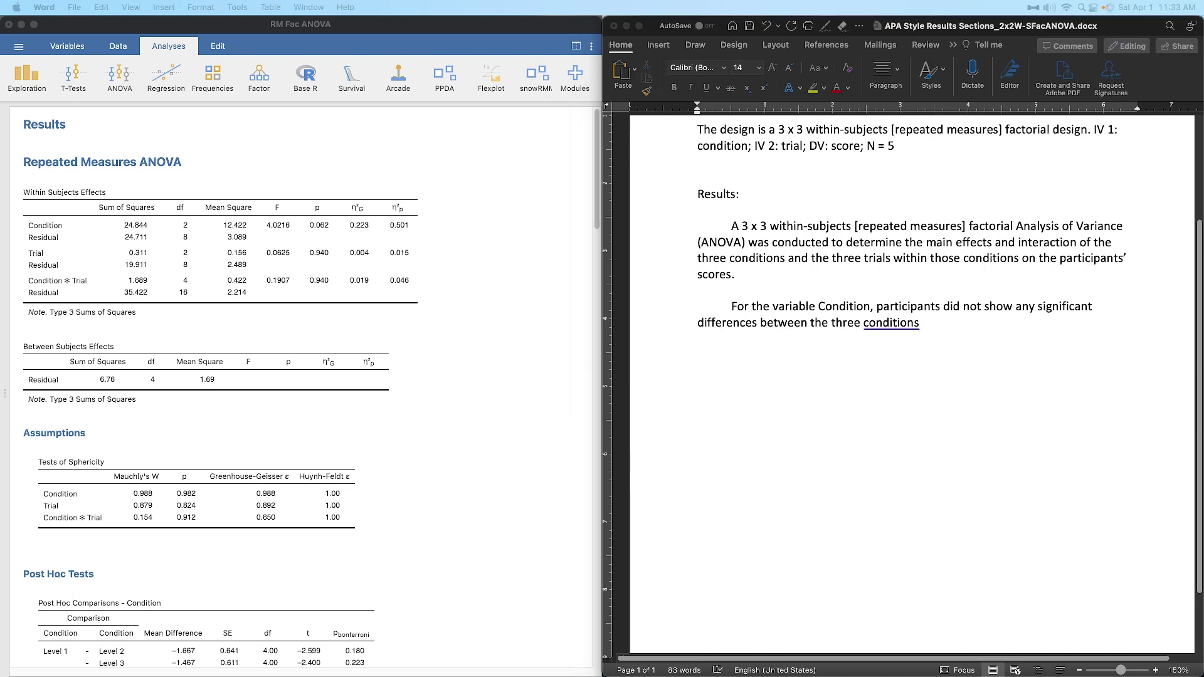
{"action": "left_click", "coordinate": [991, 366]}
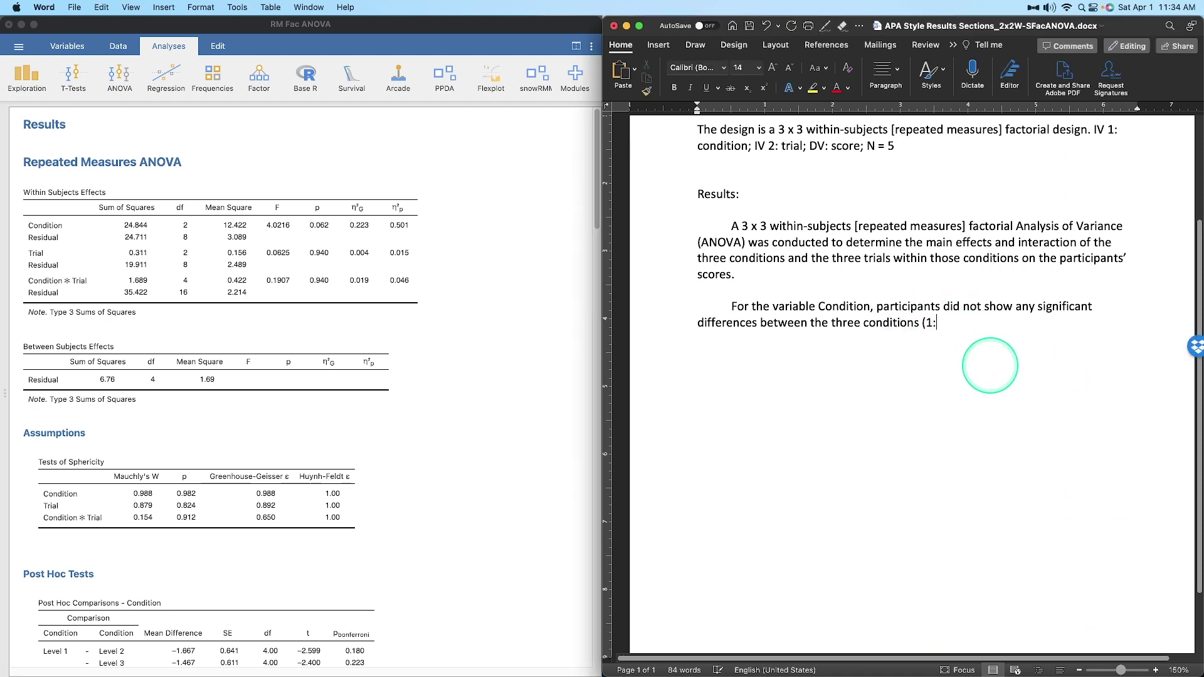
{"action": "type", "text": "M = 75.50, SD = 8.43"}
{"action": "type", "text": "; 2:"}
{"action": "type", "text": "M = 75.50, SD = 8.43"}
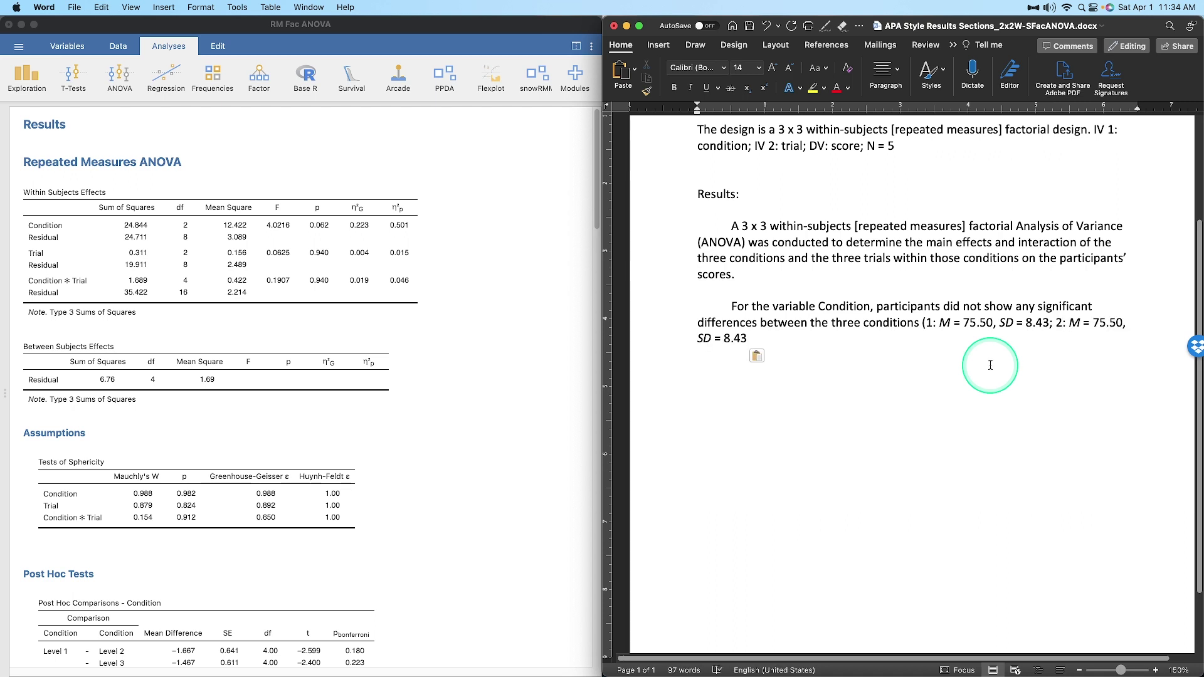
{"action": "type", "text": "; 3:"}
{"action": "type", "text": "M = 75.50, SD = 8.43"}
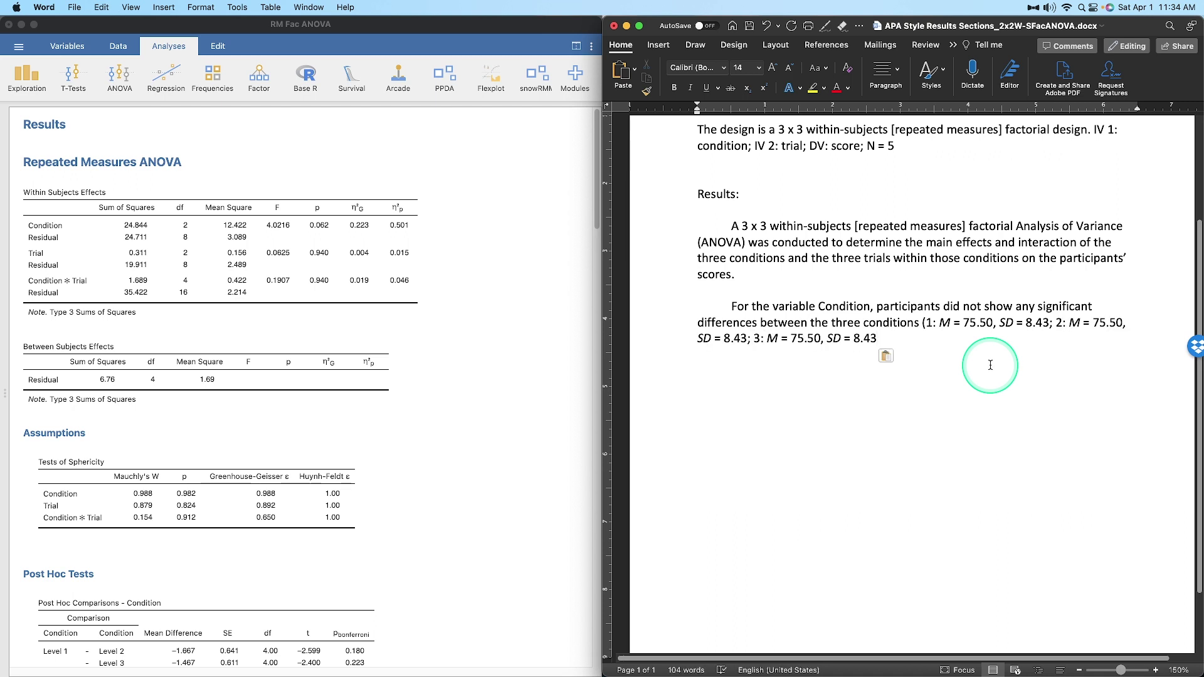
{"action": "type", "text": ")"}
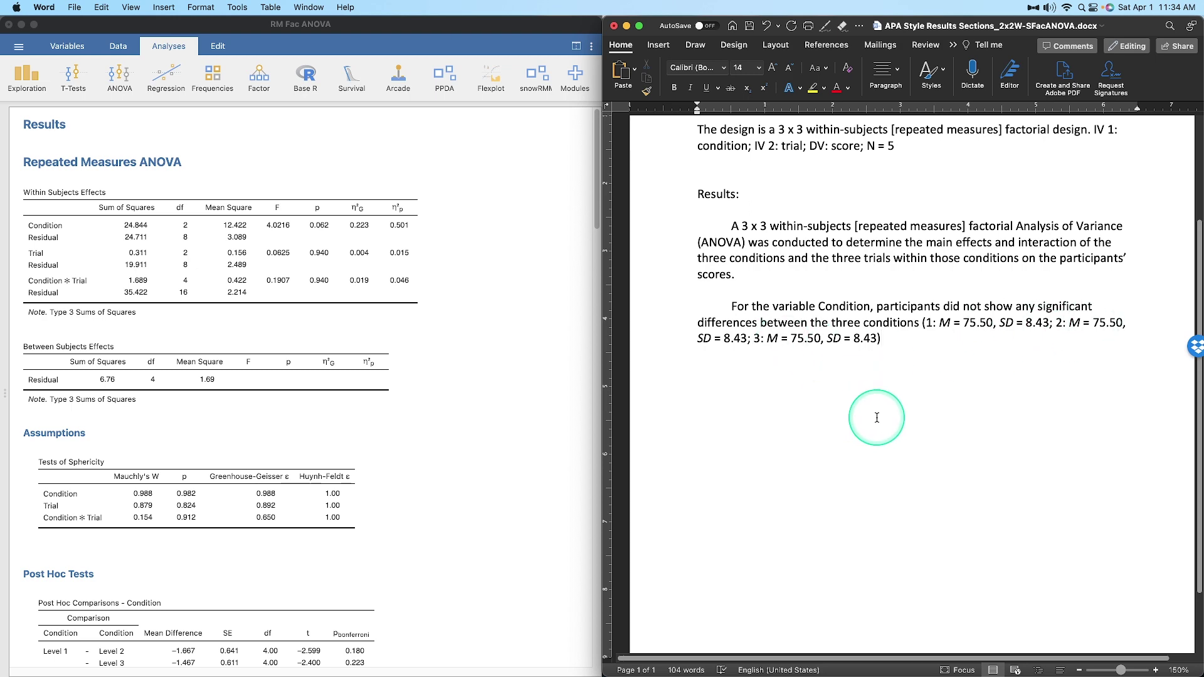
Complete the Condition sentence with a comma and the template statistics "F(1, 4) = 18.25, p = .013, η²p = .82.".
{"action": "scroll", "coordinate": [309, 277], "scroll_direction": "down", "scroll_amount": 15}
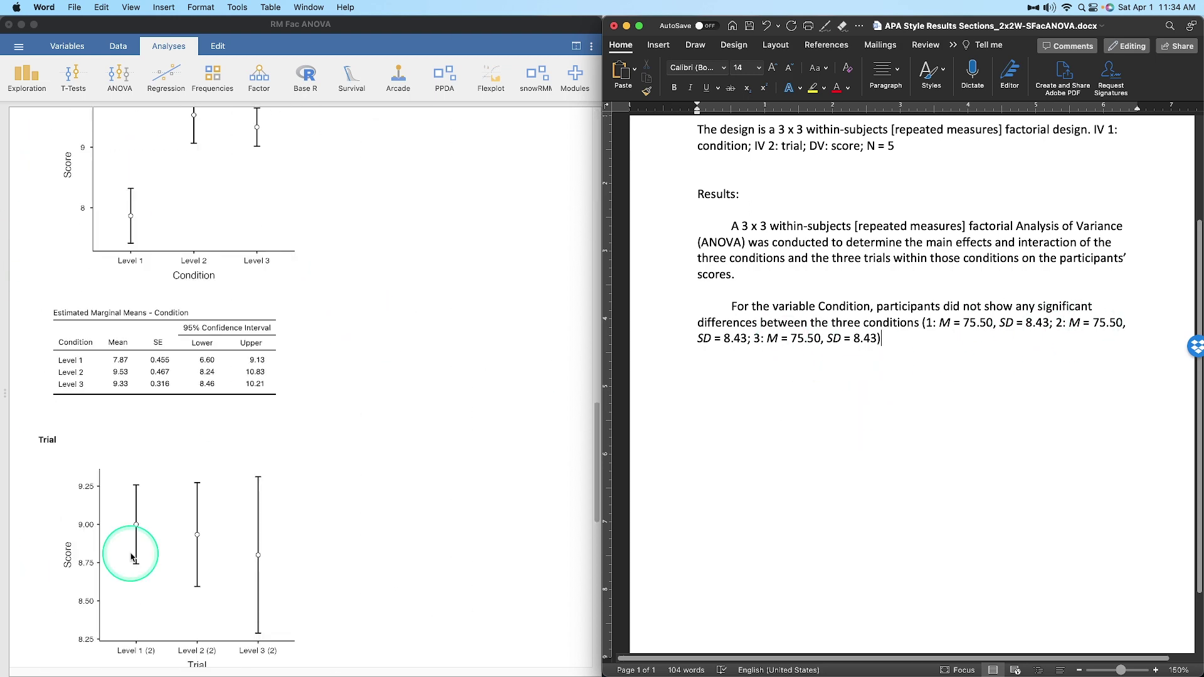
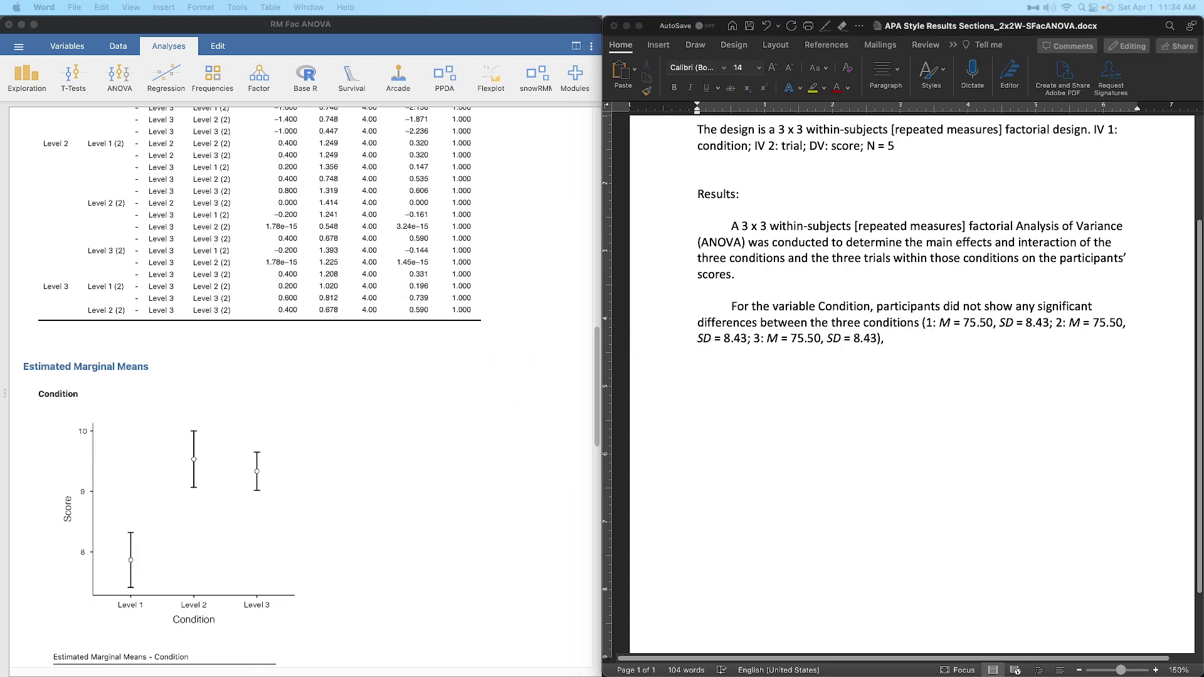
{"action": "left_click", "coordinate": [890, 339]}
{"action": "type", "text": "F(1, 4) = 18.25, p = .013, η2p = .82."}
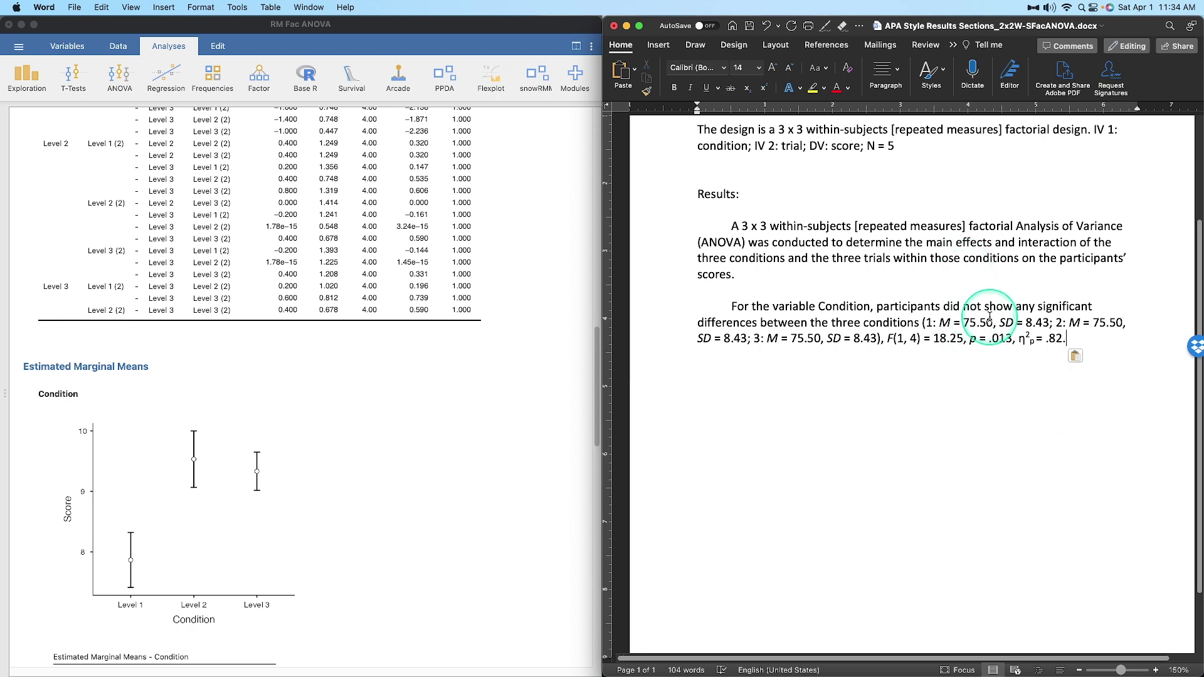
Replace the placeholder mean for condition 1 with 7.87 from jamovi's estimated marginal means table for Condition.
{"action": "scroll", "coordinate": [305, 475], "scroll_direction": "up", "scroll_amount": 10}
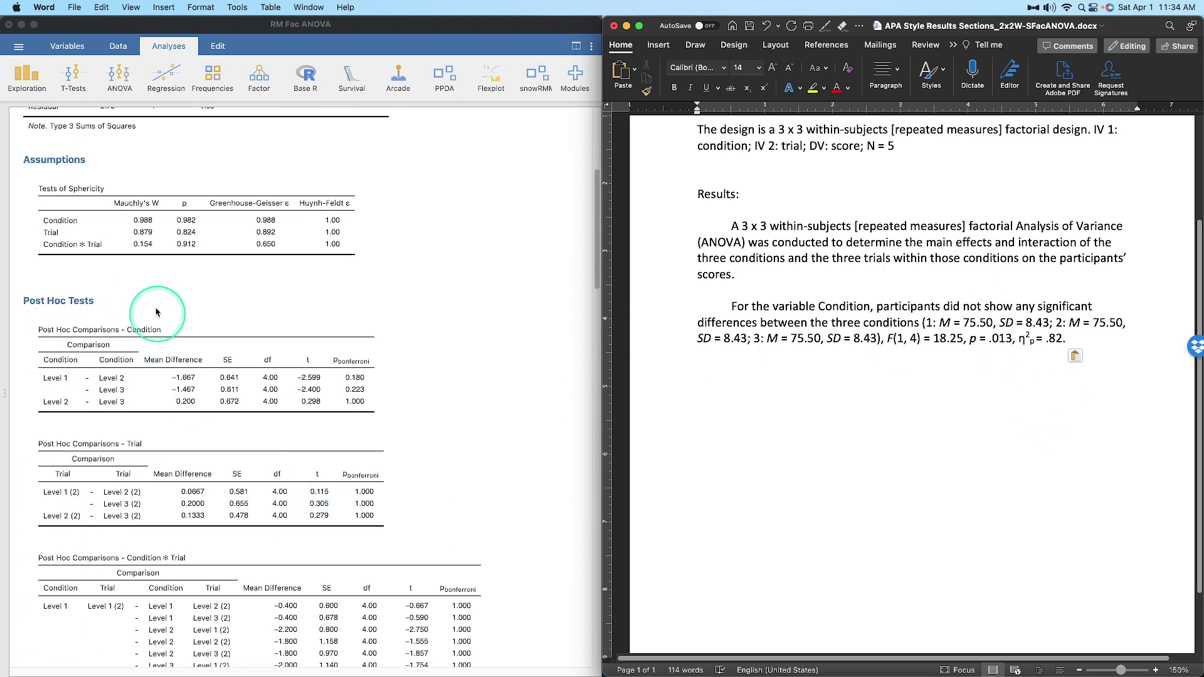
{"action": "scroll", "coordinate": [251, 377], "scroll_direction": "down", "scroll_amount": 7}
{"action": "scroll", "coordinate": [251, 376], "scroll_direction": "down", "scroll_amount": 10}
{"action": "scroll", "coordinate": [309, 376], "scroll_direction": "up", "scroll_amount": 2}
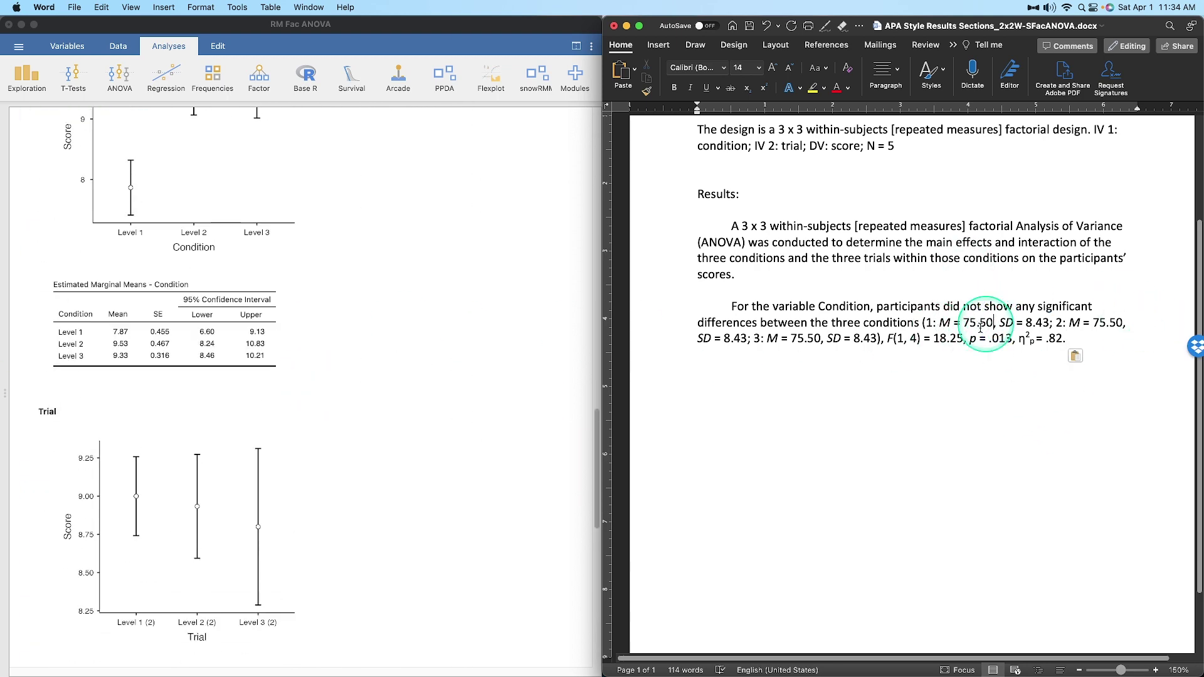
{"action": "key", "text": "BackSpace"}
{"action": "key", "text": "BackSpace"}
{"action": "key", "text": "BackSpace"}
{"action": "key", "text": "BackSpace"}
{"action": "key", "text": "BackSpace"}
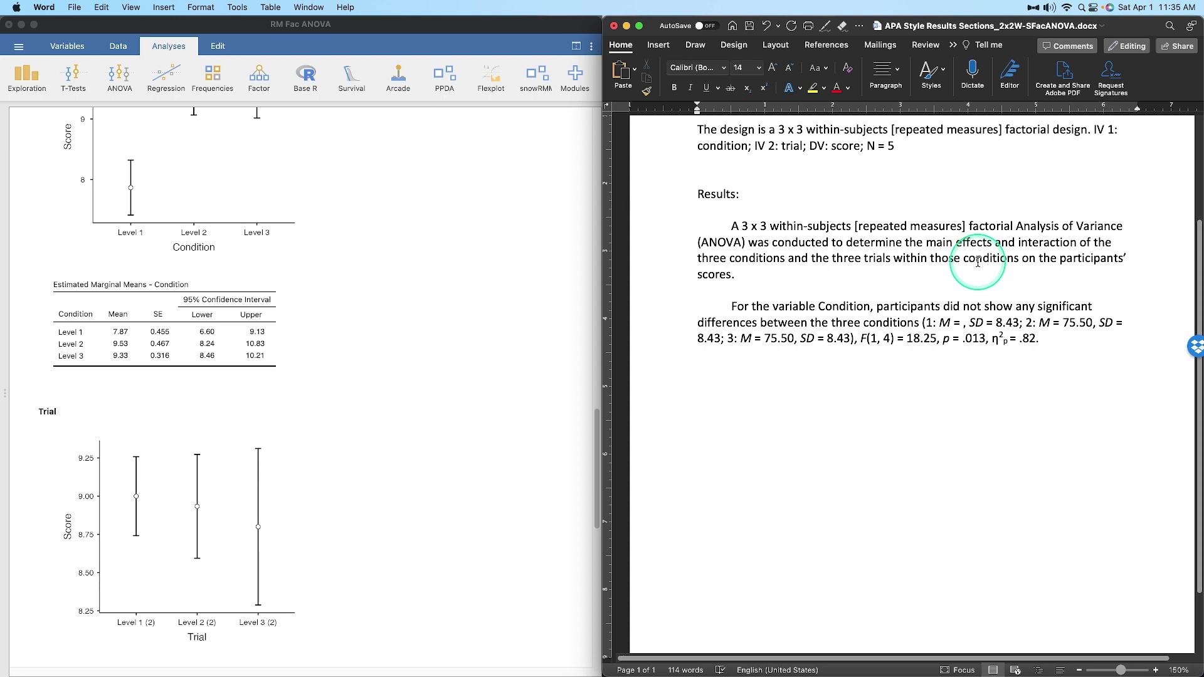
{"action": "type", "text": "7.87"}
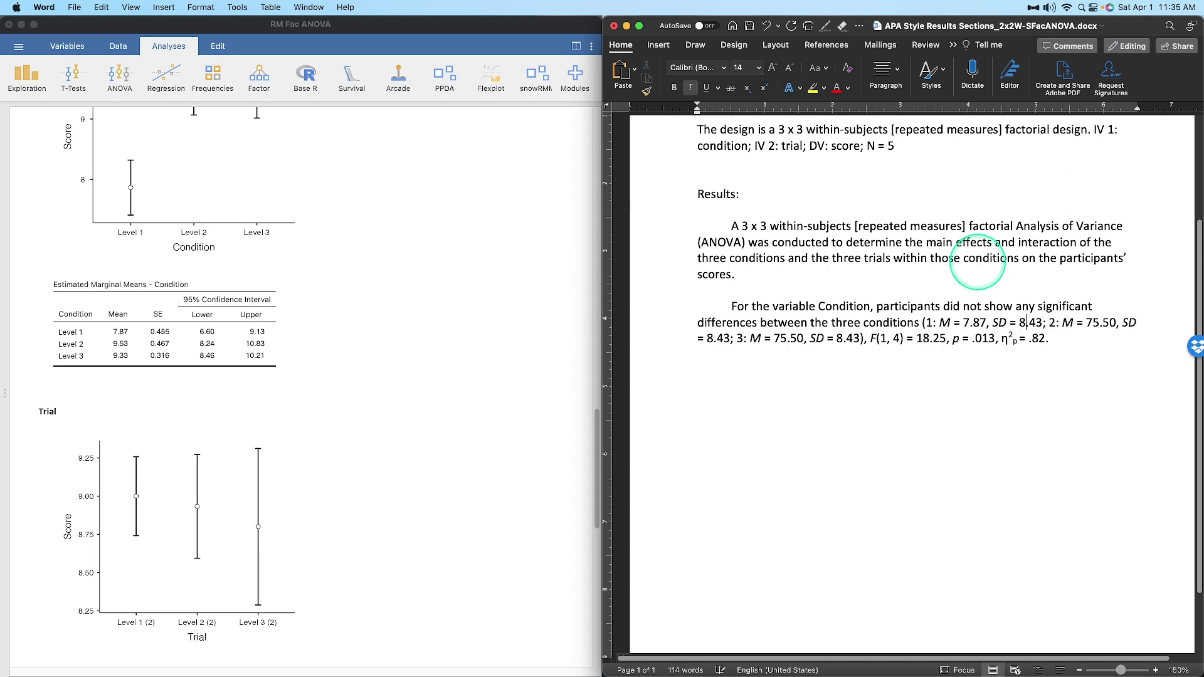
Replace condition 1's SD in the Word sentence with 1.02, computed in Calculator as the square root of 5 times the standard error .455.
{"action": "key", "text": "Delete"}
{"action": "key", "text": "Delete"}
{"action": "key", "text": "Delete"}
{"action": "key", "text": "BackSpace"}
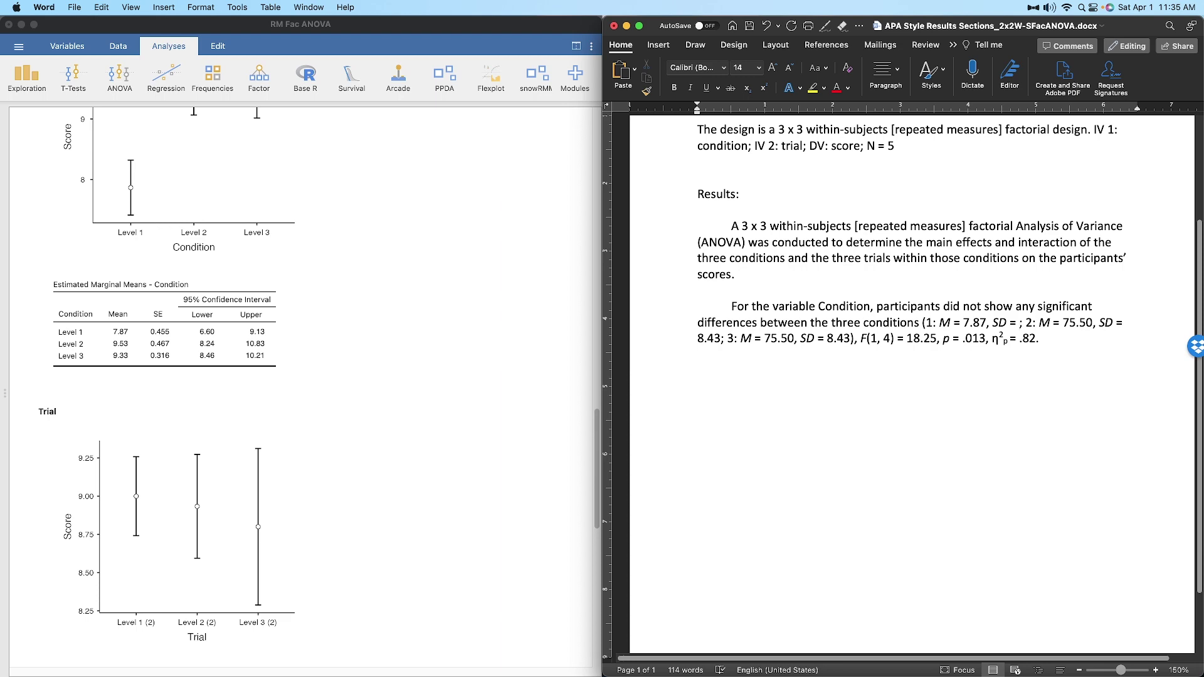
{"action": "key", "text": "super+Tab"}
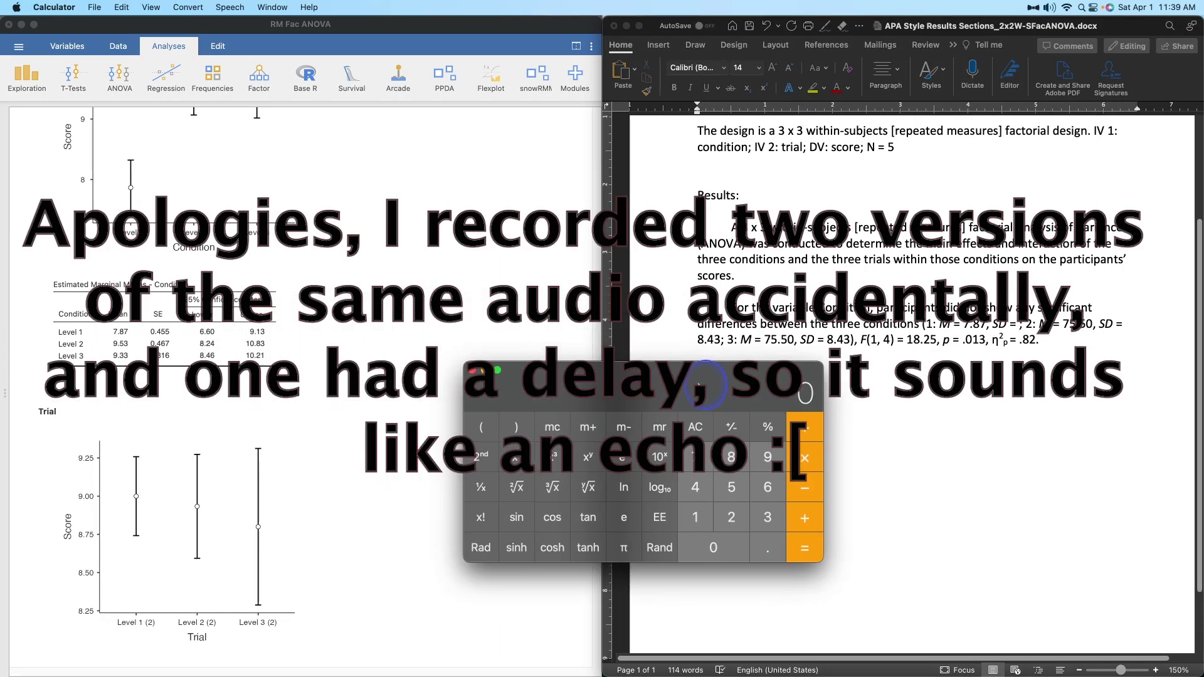
{"action": "left_click", "coordinate": [636, 387]}
{"action": "left_click_drag", "start_coordinate": [635, 387], "coordinate": [578, 360]}
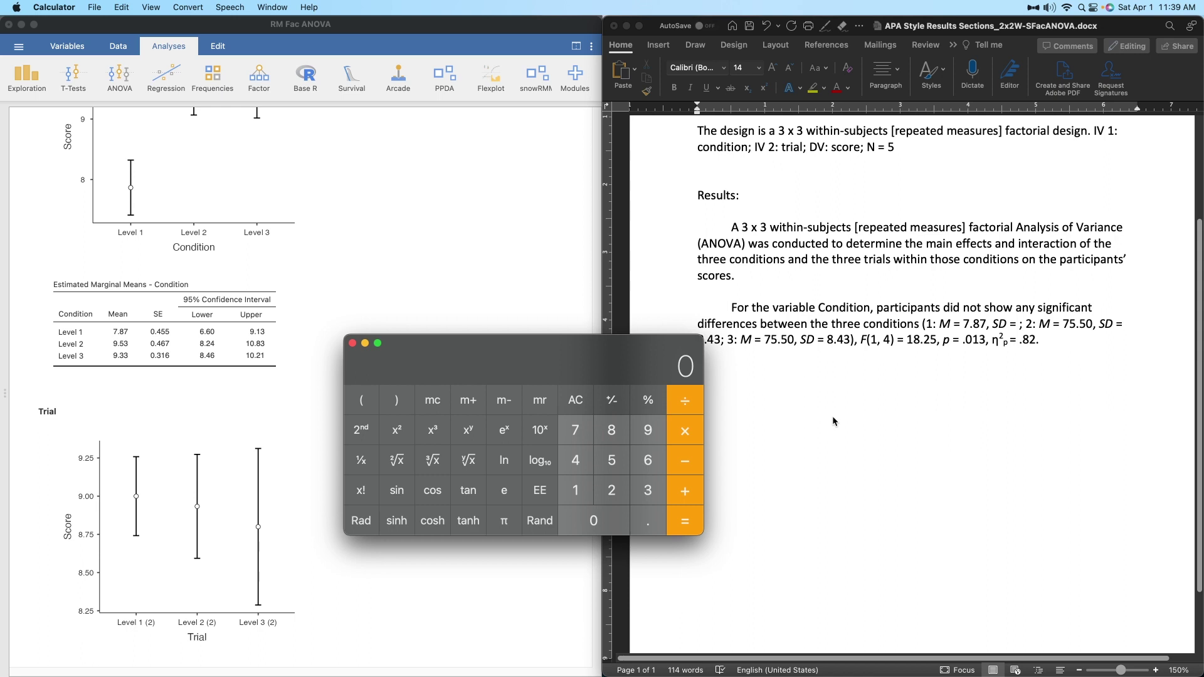
{"action": "key", "text": "5"}
{"action": "left_click", "coordinate": [397, 460]}
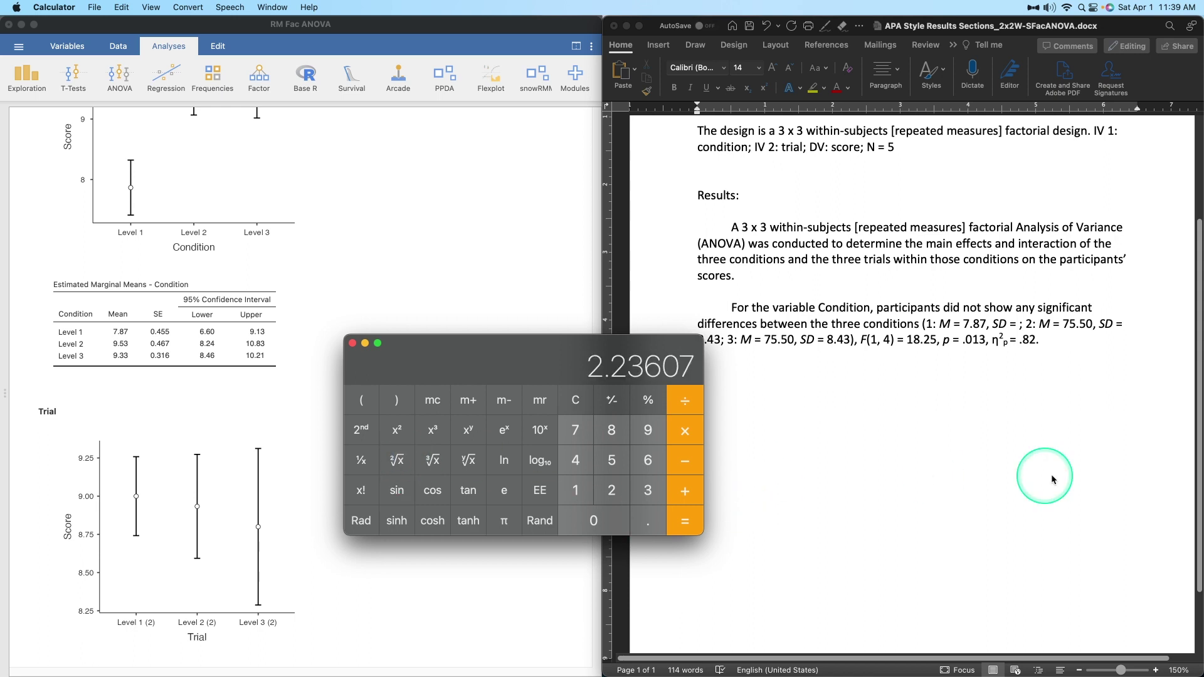
{"action": "type", "text": ".455"}
{"action": "key", "text": "Return"}
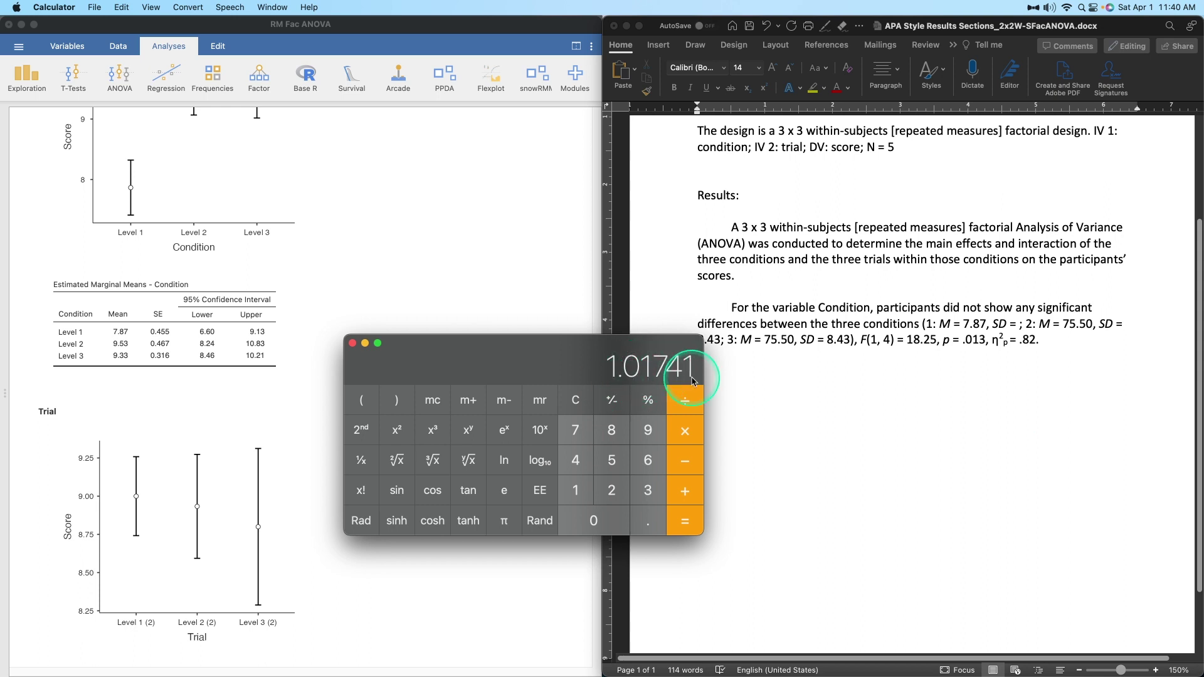
{"action": "left_click", "coordinate": [1019, 323]}
{"action": "type", "text": "1.02"}
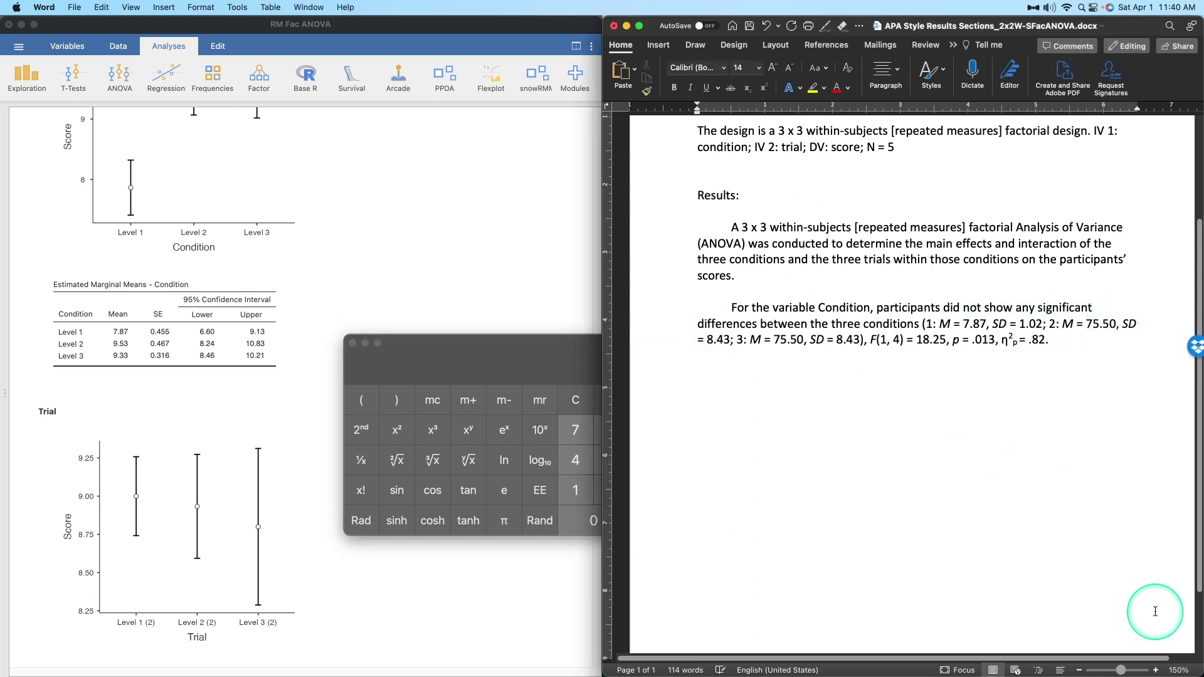
Set the mean for condition 2 in the Condition sentence to 9.53.
{"action": "key", "text": "BackSpace"}
{"action": "key", "text": "BackSpace"}
{"action": "key", "text": "BackSpace"}
{"action": "key", "text": "BackSpace"}
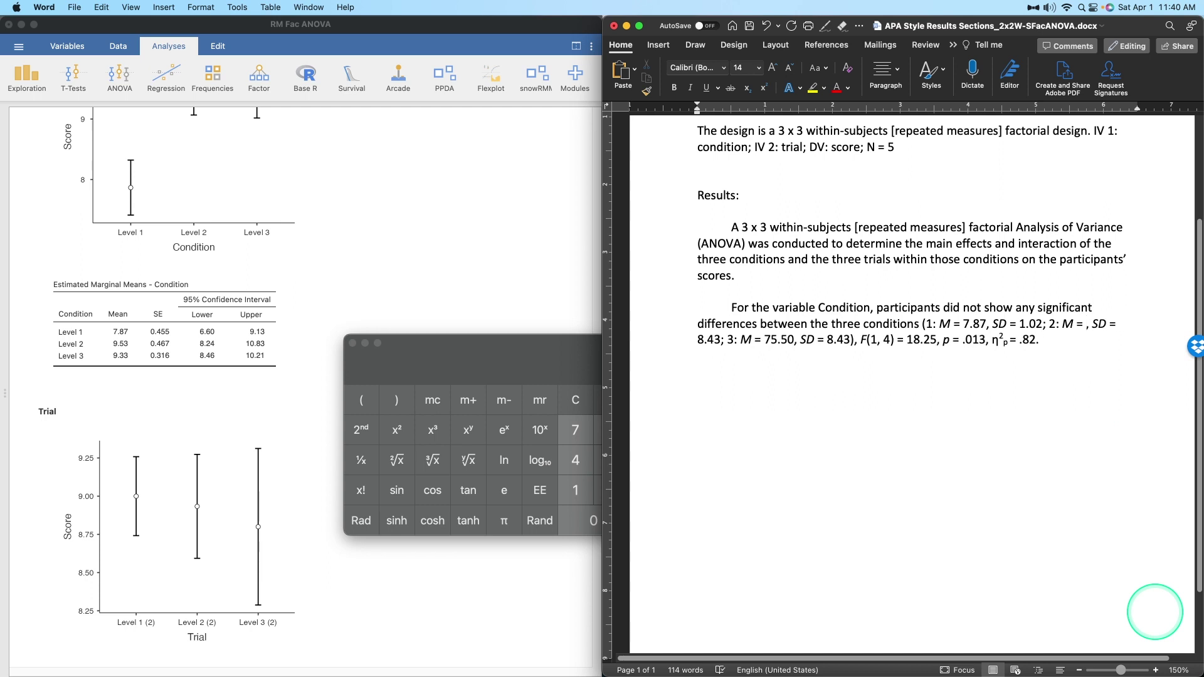
{"action": "type", "text": "3"}
Compute the square root of 5 times 0.467 in Calculator and enter 1.04 as condition 2's SD in the Word sentence.
{"action": "left_click_drag", "start_coordinate": [435, 349], "coordinate": [305, 408]}
{"action": "left_click", "coordinate": [429, 462]}
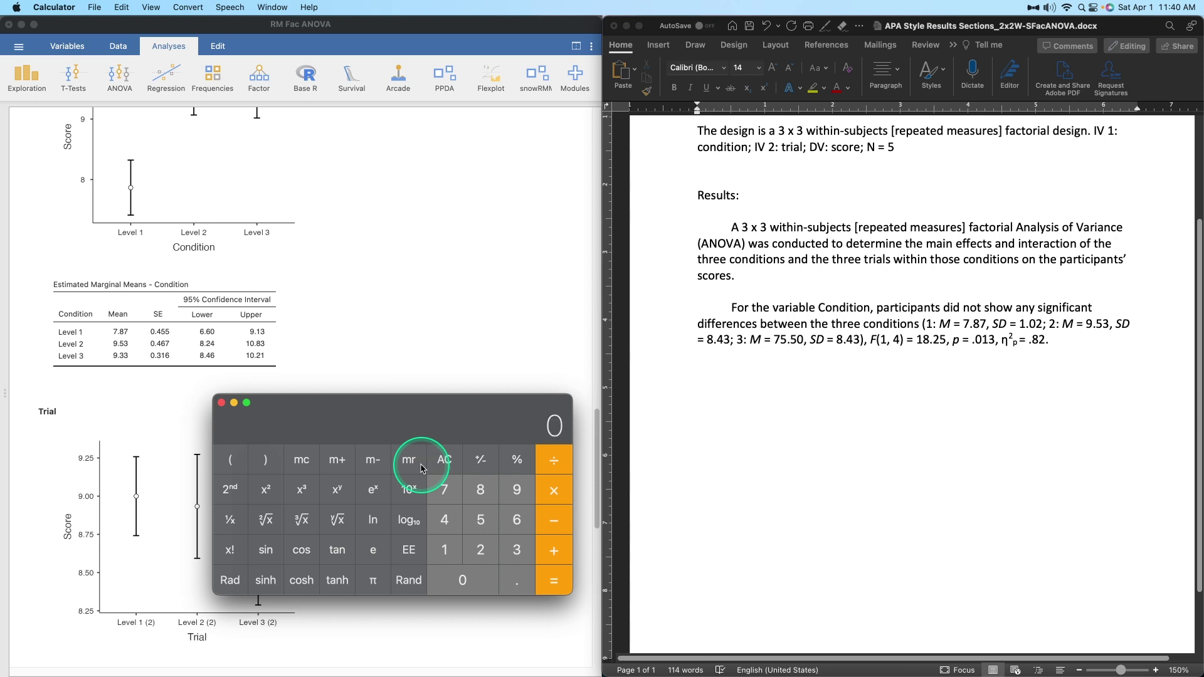
{"action": "key", "text": "5"}
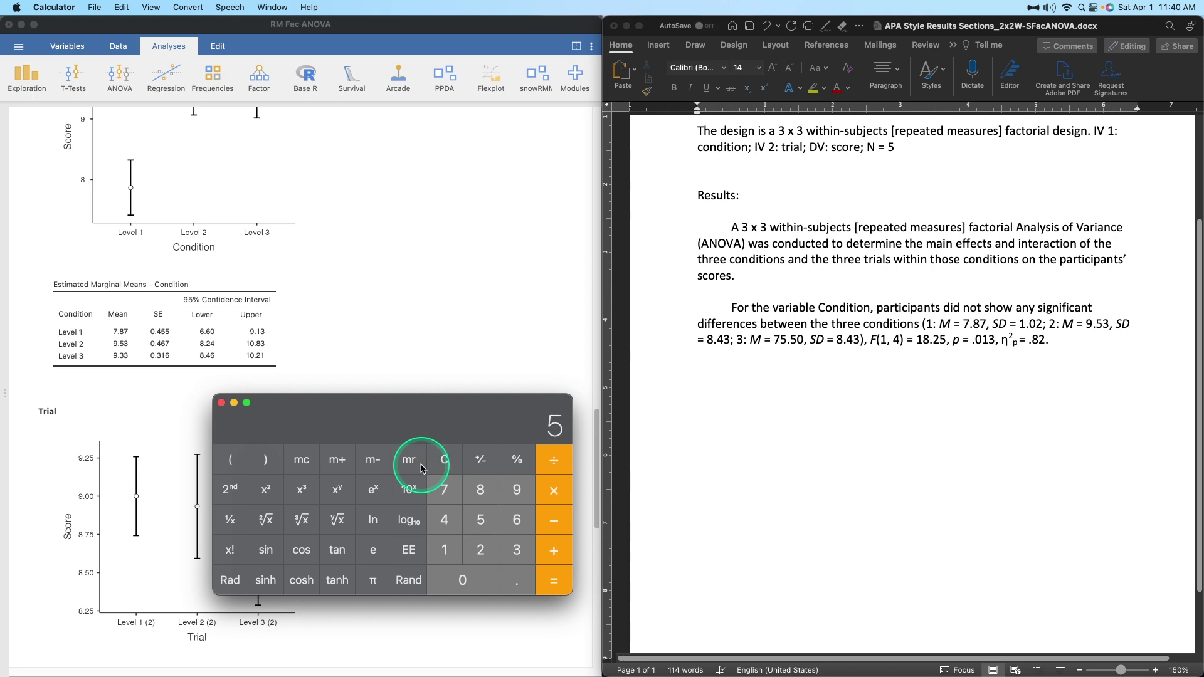
{"action": "left_click", "coordinate": [267, 519]}
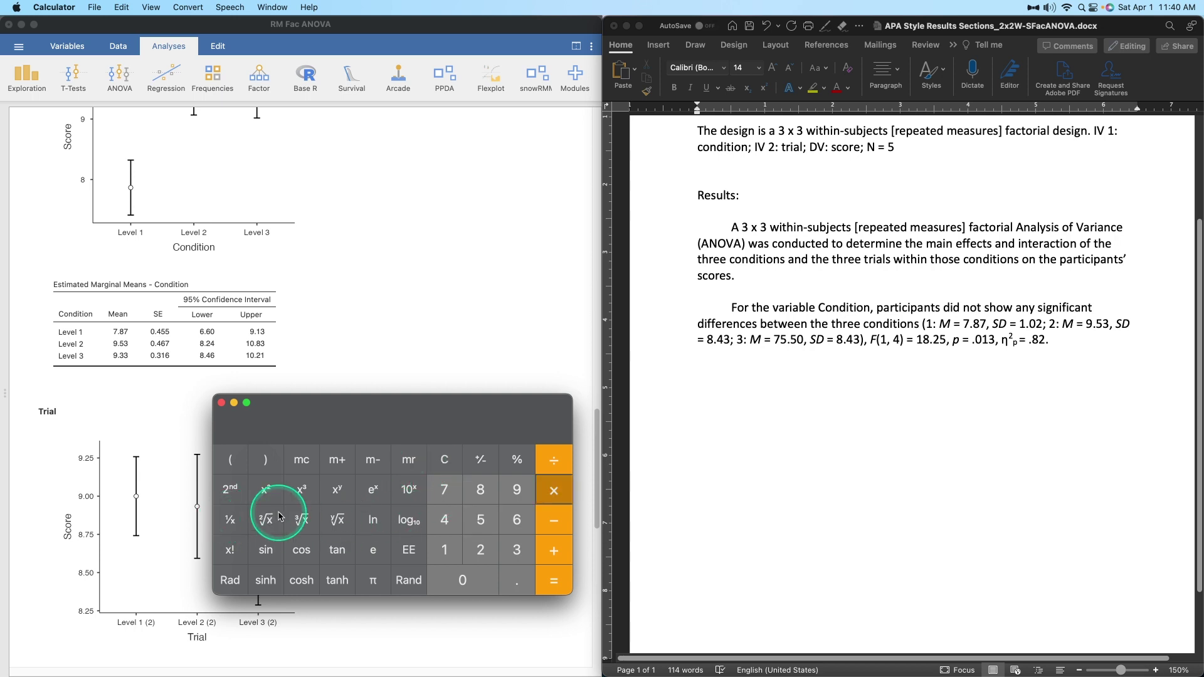
{"action": "key", "text": "asterisk"}
{"action": "type", "text": "0.467"}
{"action": "key", "text": "Return"}
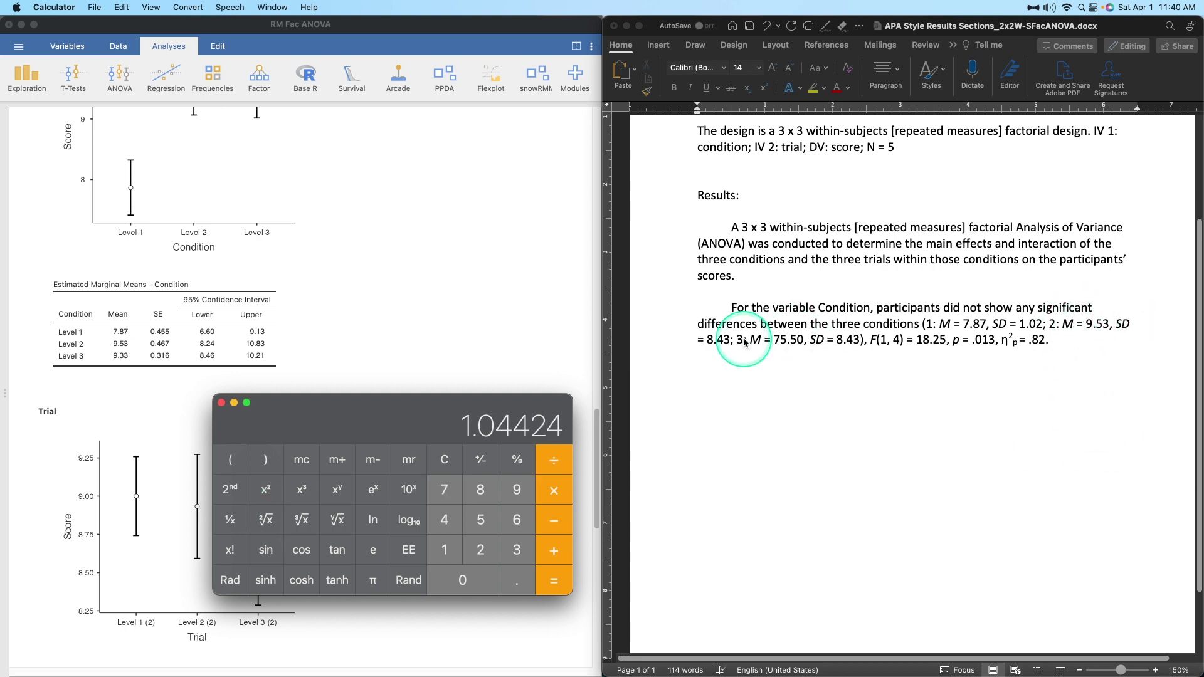
{"action": "left_click_drag", "start_coordinate": [731, 340], "coordinate": [704, 340]}
{"action": "type", "text": "1.04"}
Set the mean for condition 3 in the Condition sentence to 9.33.
{"action": "double_click", "coordinate": [785, 340]}
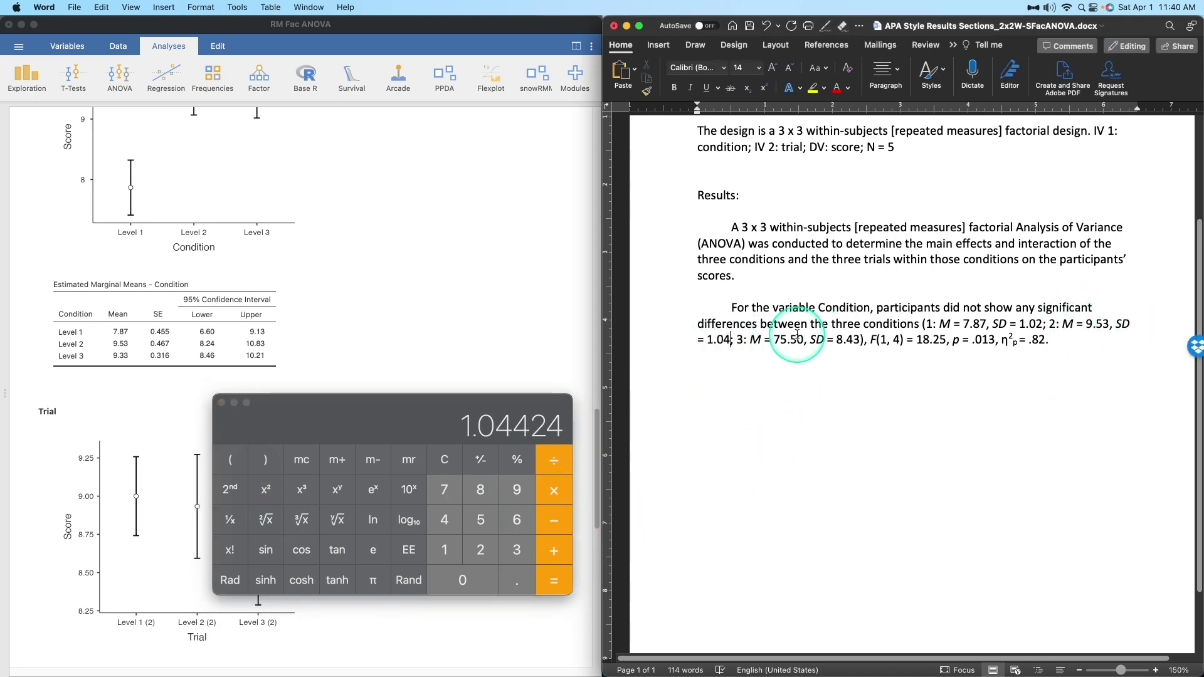
{"action": "key", "text": "BackSpace"}
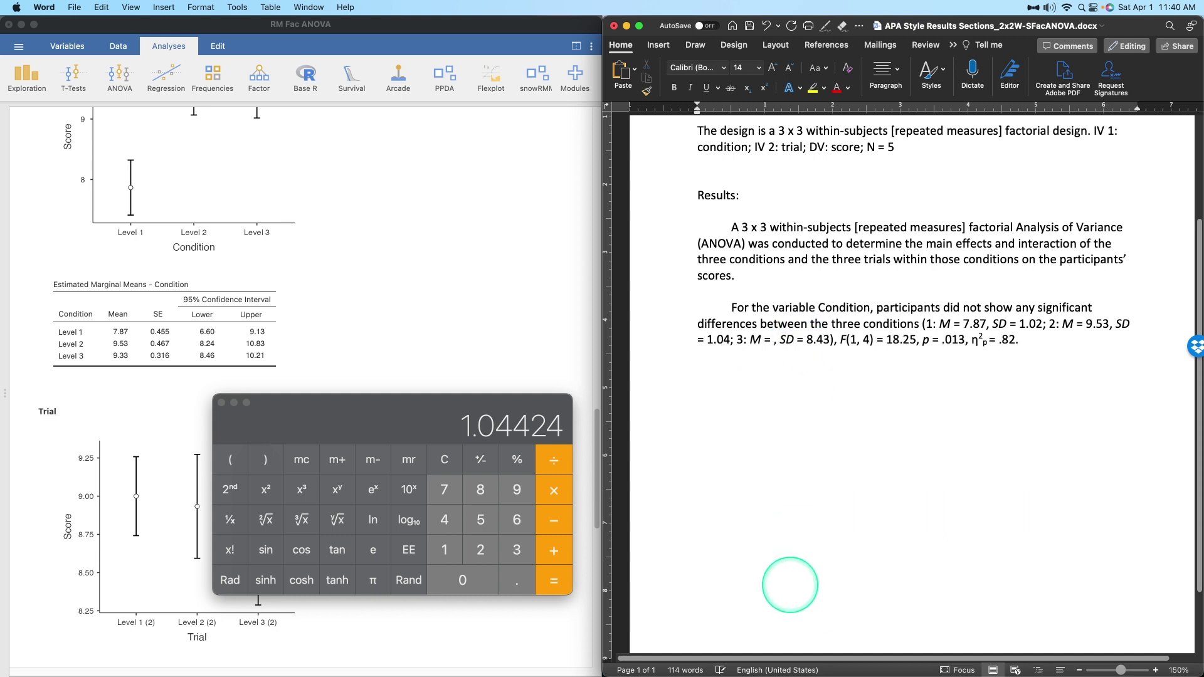
{"action": "type", "text": "9.33"}
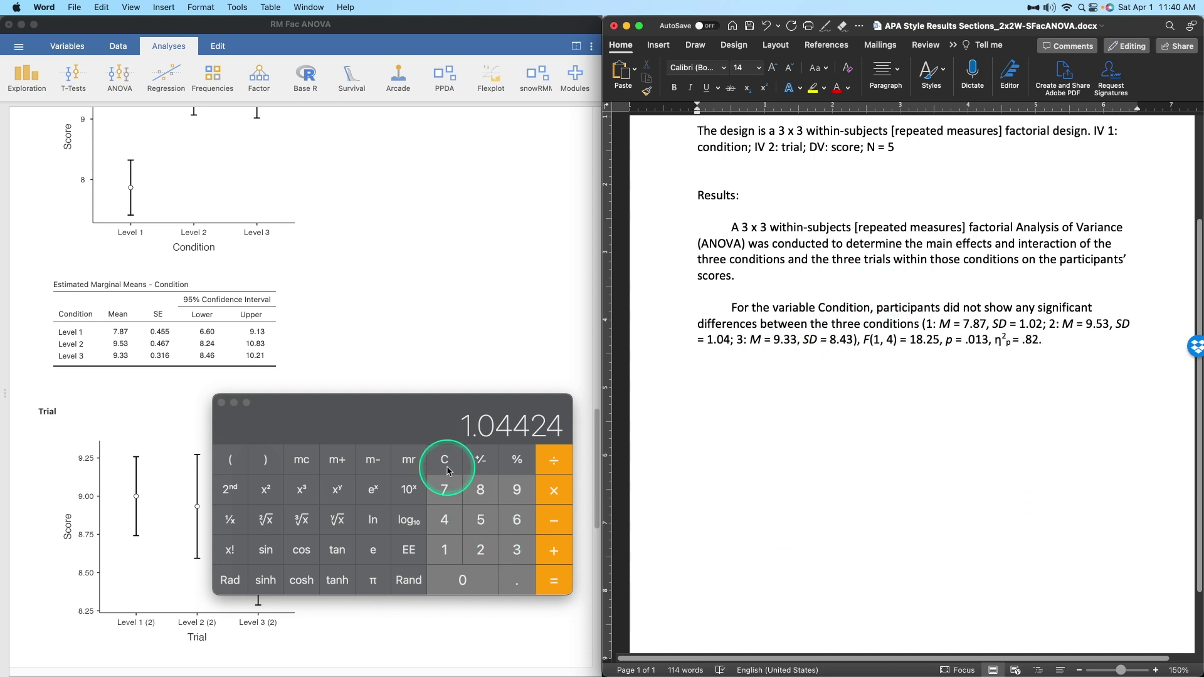
Compute the square root of 5 times 0.316 in Calculator and enter 0.71 as condition 3's SD in the Word sentence.
{"action": "left_click", "coordinate": [442, 437]}
{"action": "left_click", "coordinate": [442, 437]}
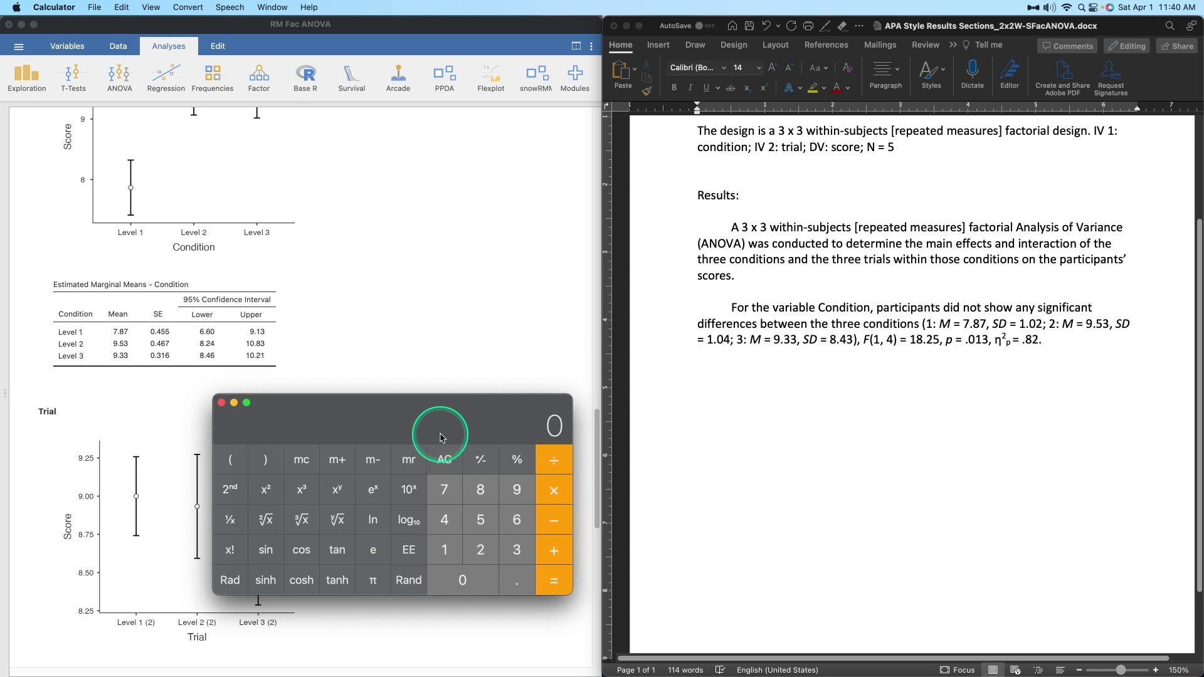
{"action": "left_click", "coordinate": [266, 519]}
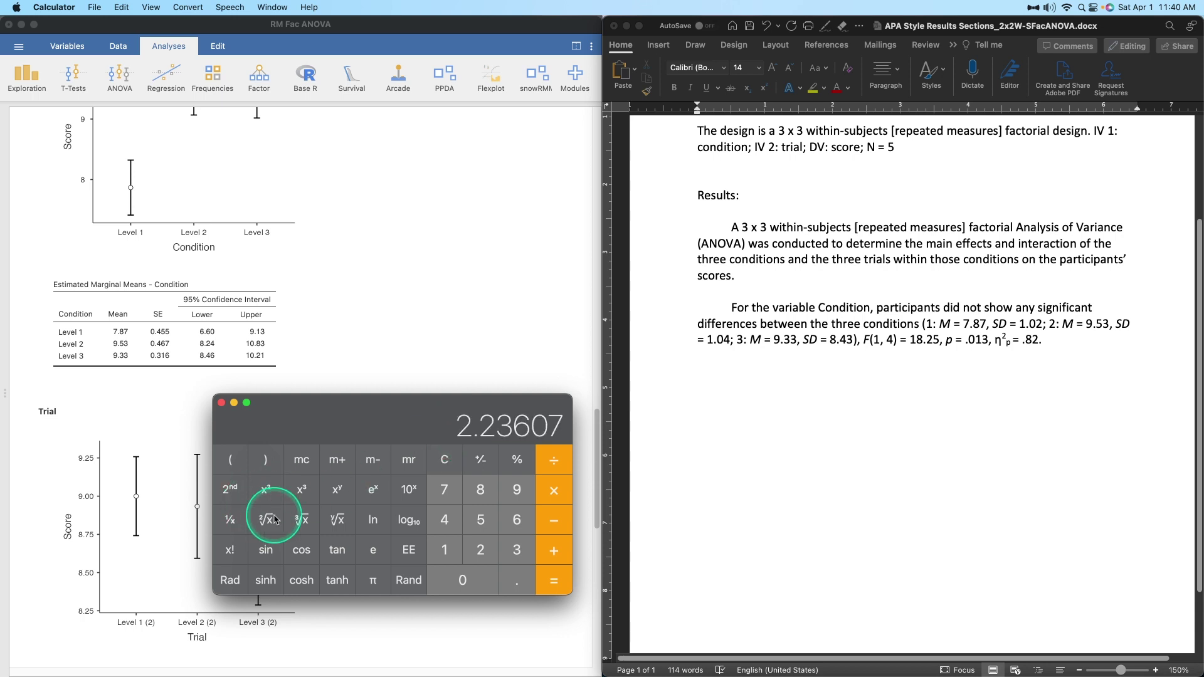
{"action": "type", "text": "0.316"}
{"action": "key", "text": "Return"}
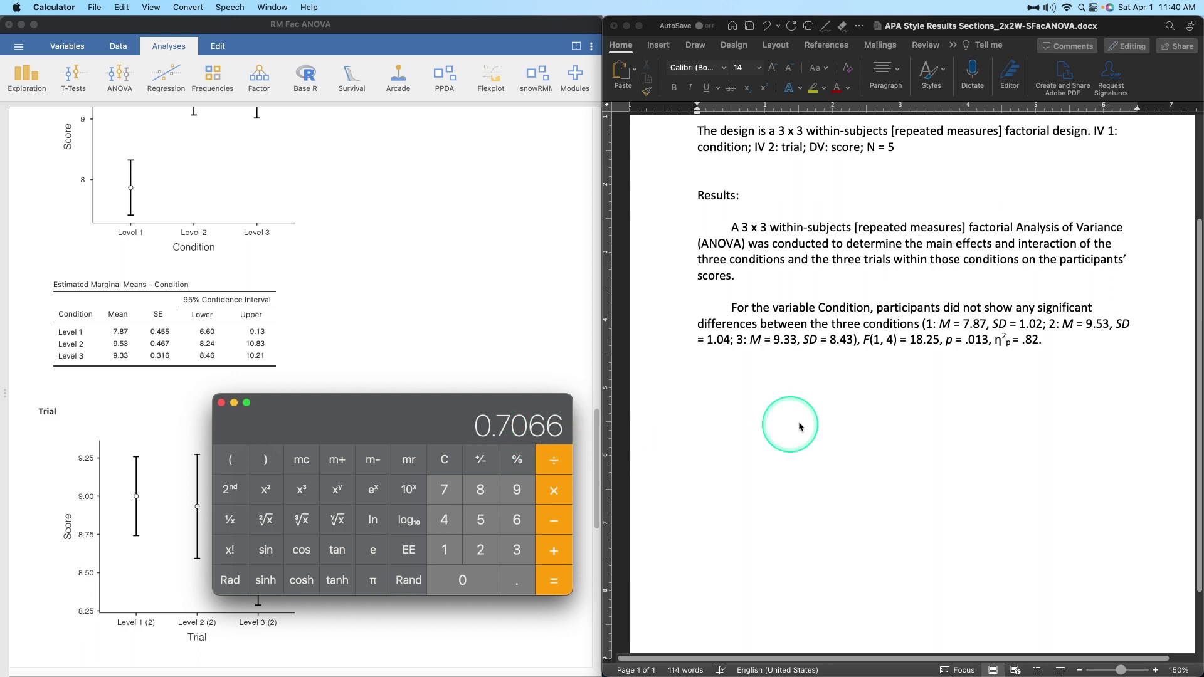
{"action": "left_click", "coordinate": [854, 340]}
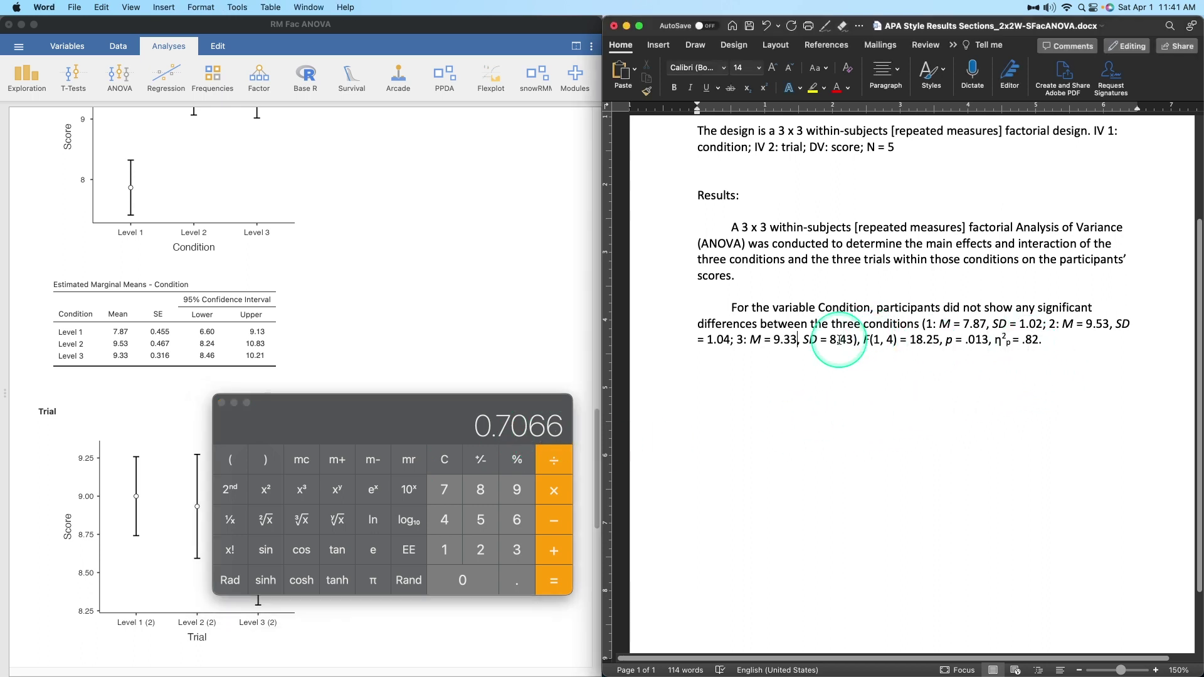
{"action": "key", "text": "BackSpace"}
{"action": "key", "text": "BackSpace"}
{"action": "key", "text": "BackSpace"}
{"action": "key", "text": "BackSpace"}
{"action": "type", "text": "0.71"}
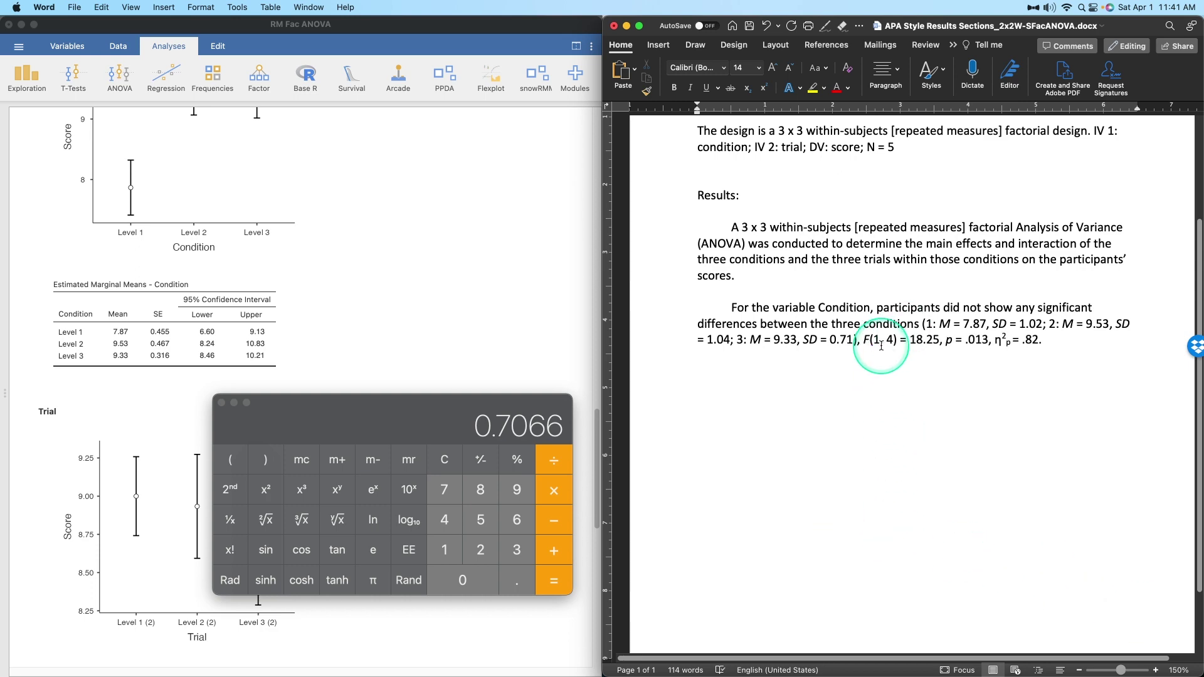
Update the Condition F statistic to F(2, 8) = 4.02 from jamovi's within subjects effects table.
{"action": "scroll", "coordinate": [376, 318], "scroll_direction": "up", "scroll_amount": 10}
{"action": "scroll", "coordinate": [376, 282], "scroll_direction": "up", "scroll_amount": 10}
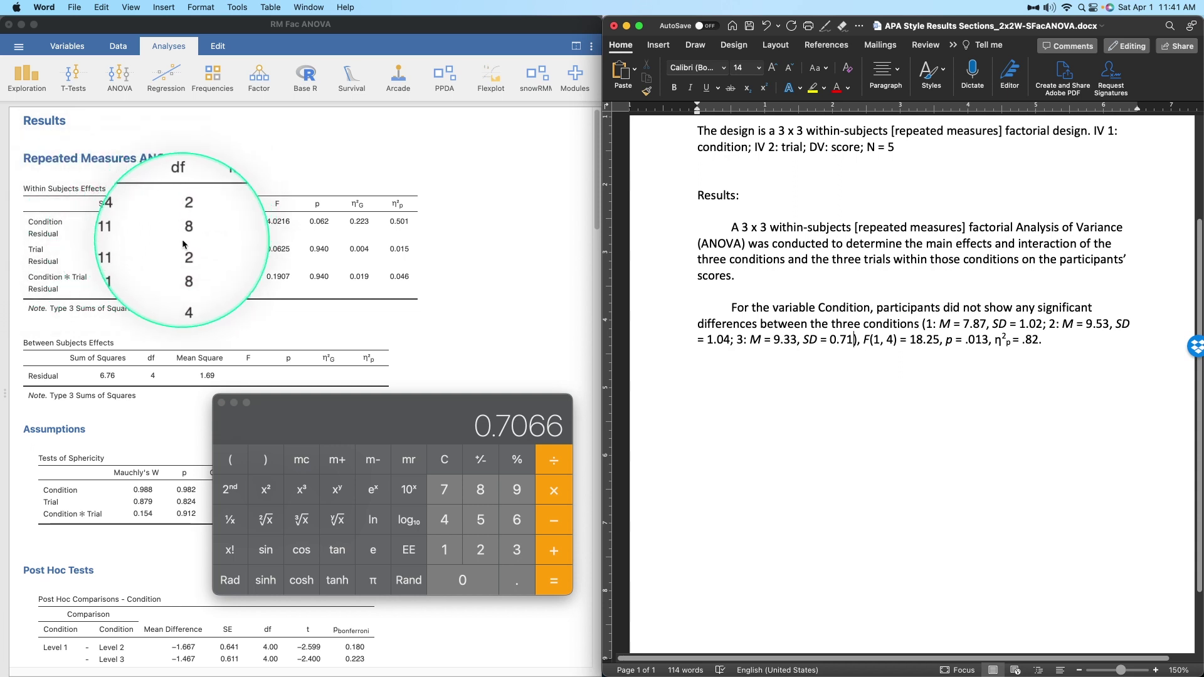
{"action": "left_click", "coordinate": [881, 337]}
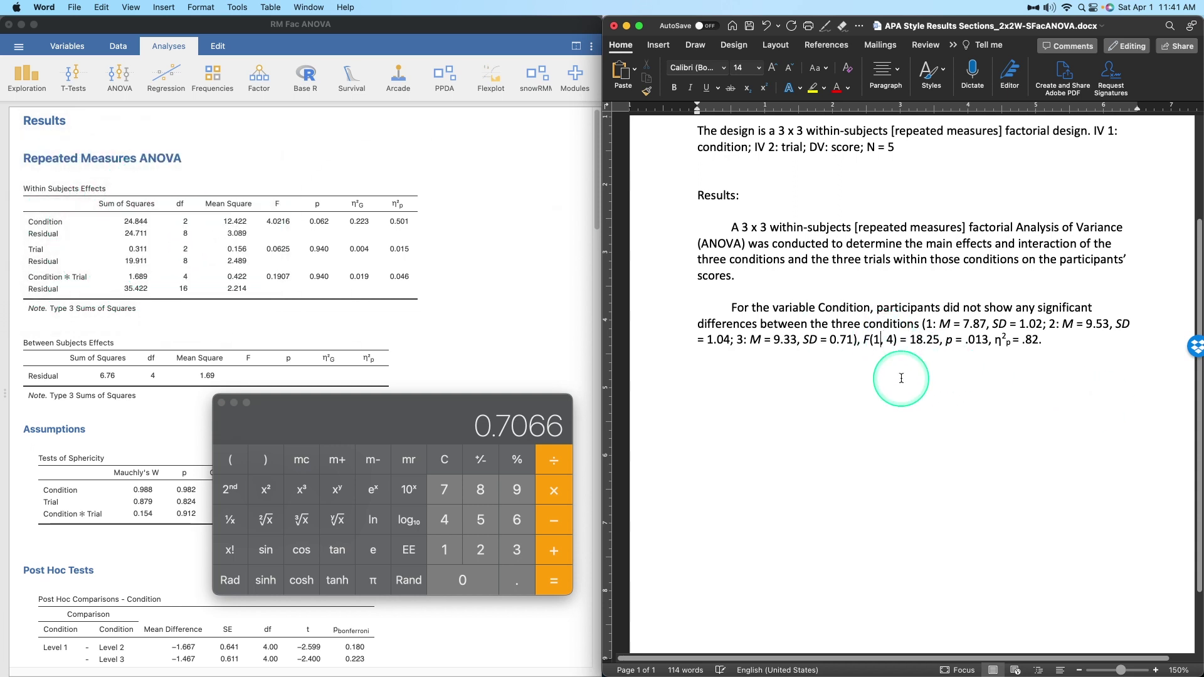
{"action": "key", "text": "Delete"}
{"action": "type", "text": "8"}
{"action": "key", "text": "BackSpace"}
{"action": "key", "text": "BackSpace"}
{"action": "key", "text": "BackSpace"}
{"action": "key", "text": "BackSpace"}
{"action": "key", "text": "BackSpace"}
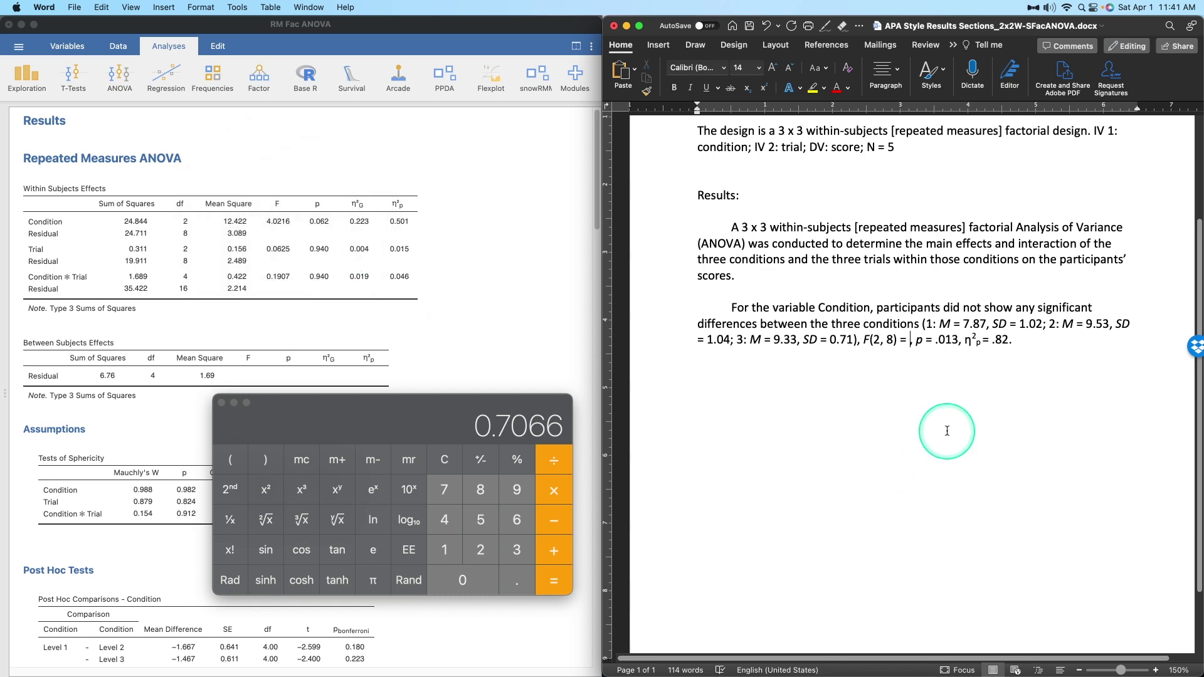
{"action": "type", "text": "4.02"}
Set the Condition p value to .062 and the partial eta squared to .50, ending the sentence with a period.
{"action": "left_click", "coordinate": [980, 351]}
{"action": "key", "text": "BackSpace"}
{"action": "key", "text": "BackSpace"}
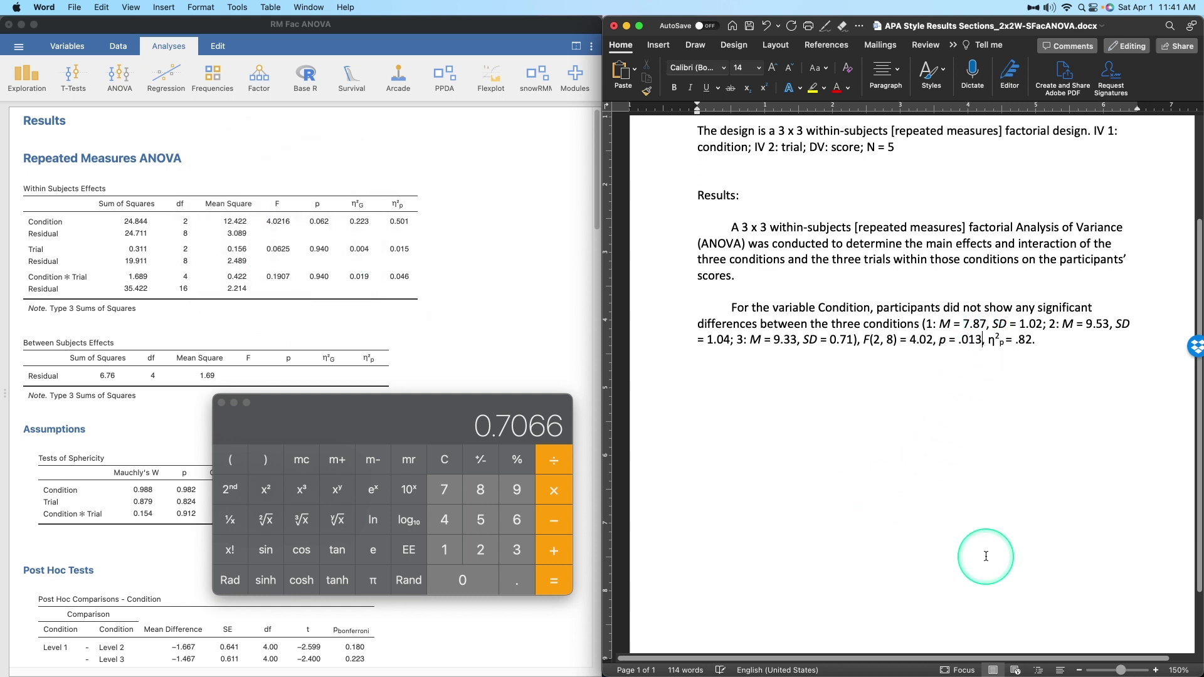
{"action": "type", "text": "62"}
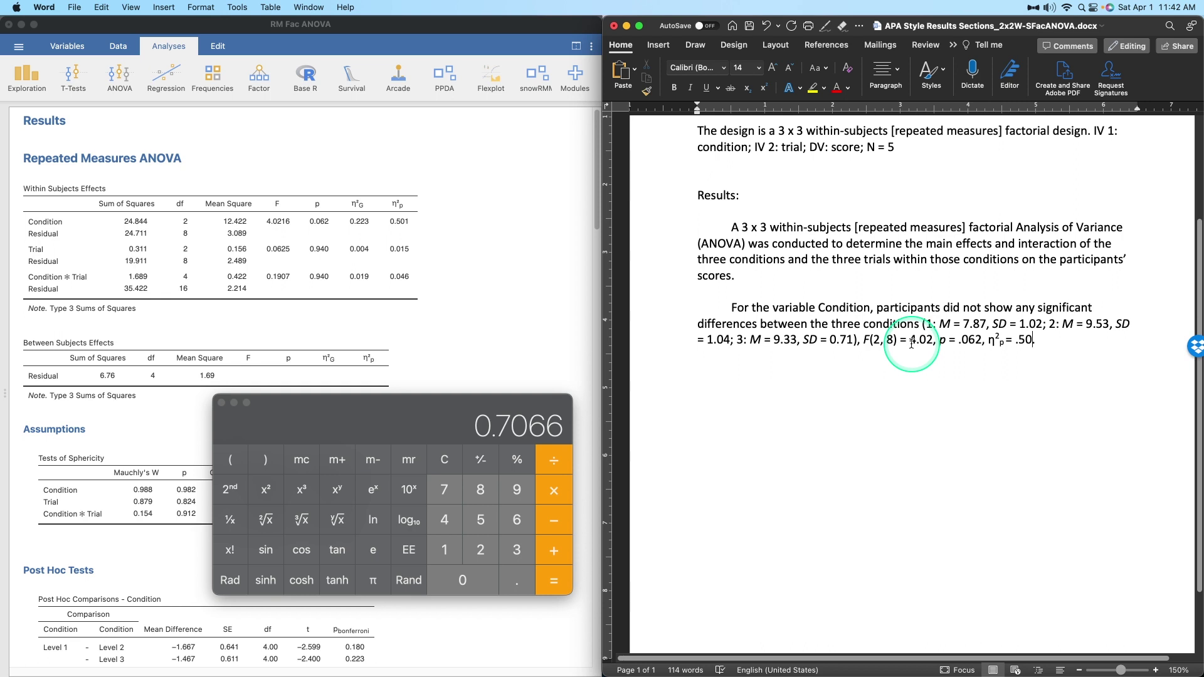
{"action": "type", "text": "."}
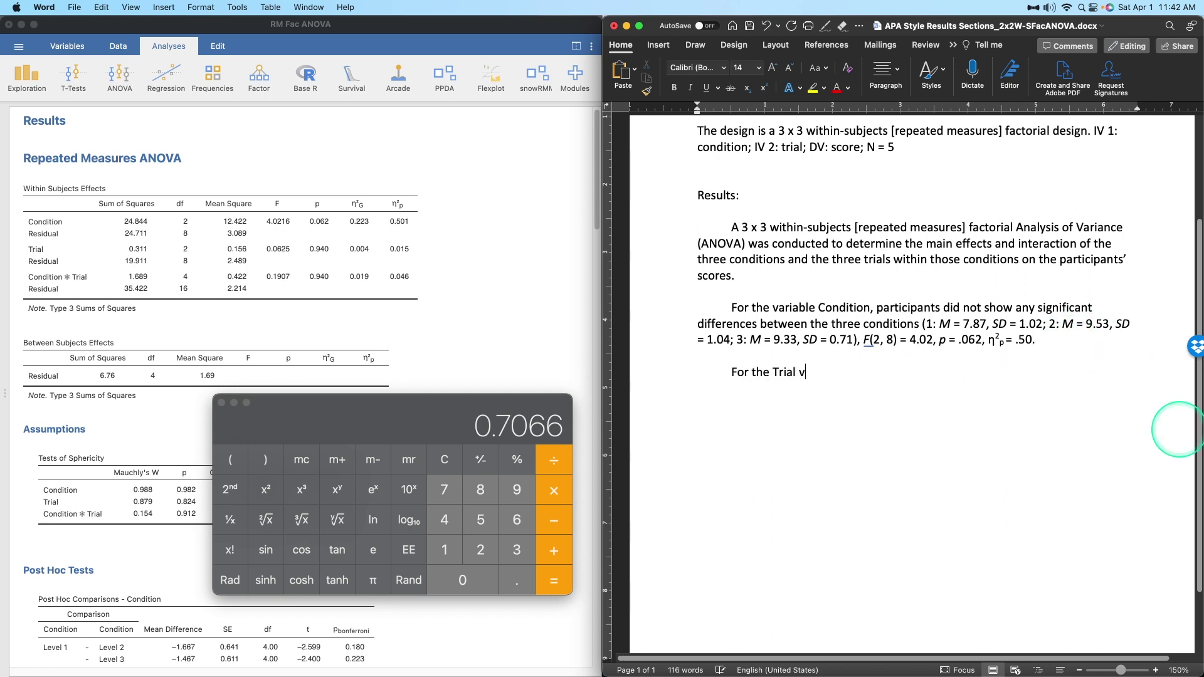
Add a paragraph reading "For the Trial variable, participants also did not show a significant difference between the three trial within each condition".
{"action": "type", "text": ", participants also did not show a sin"}
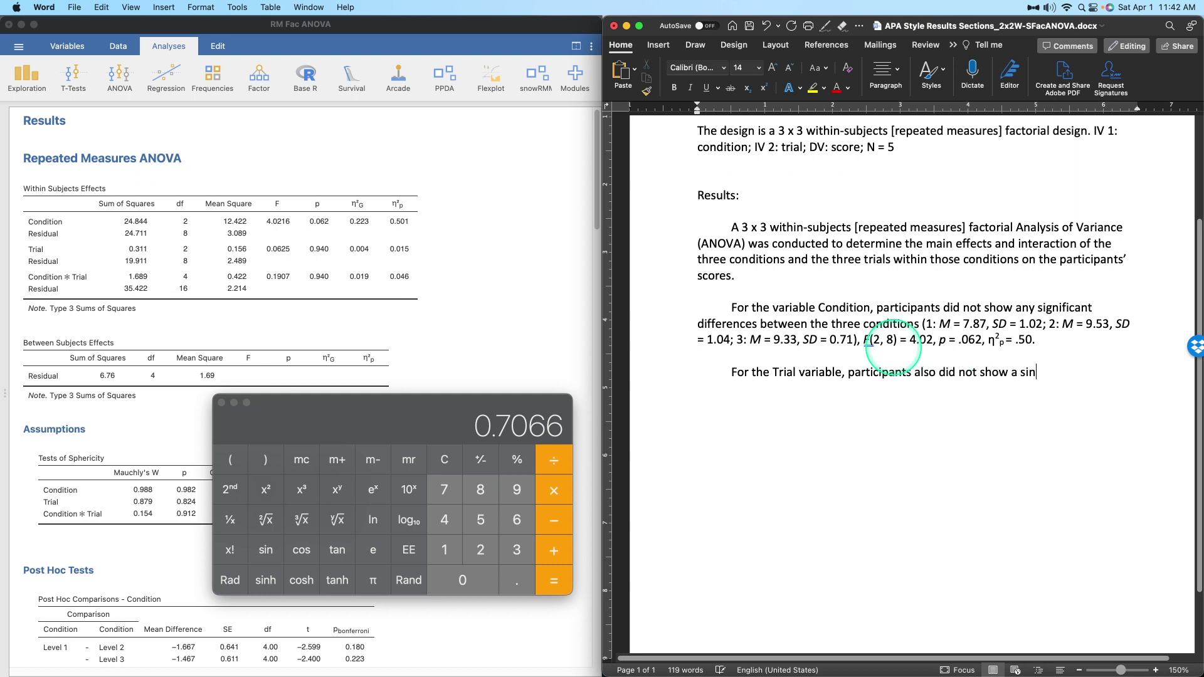
{"action": "type", "text": "gnificant difference between the three tiral"}
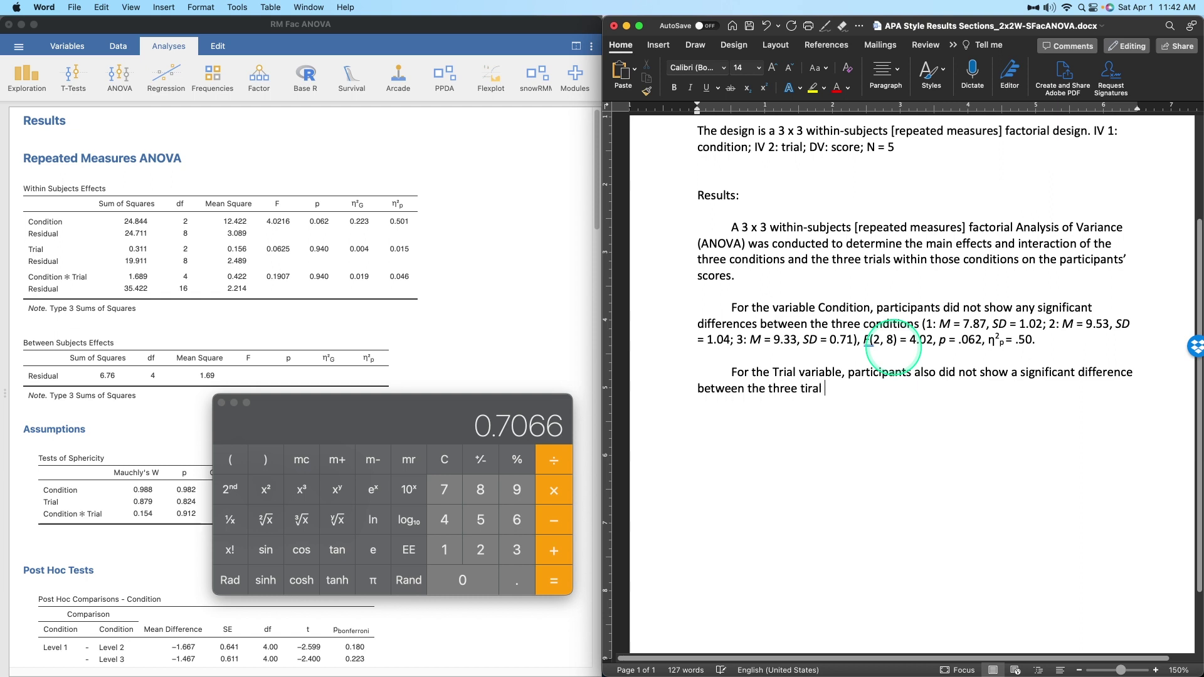
{"action": "type", "text": "tion"}
{"action": "right_click", "coordinate": [815, 388]}
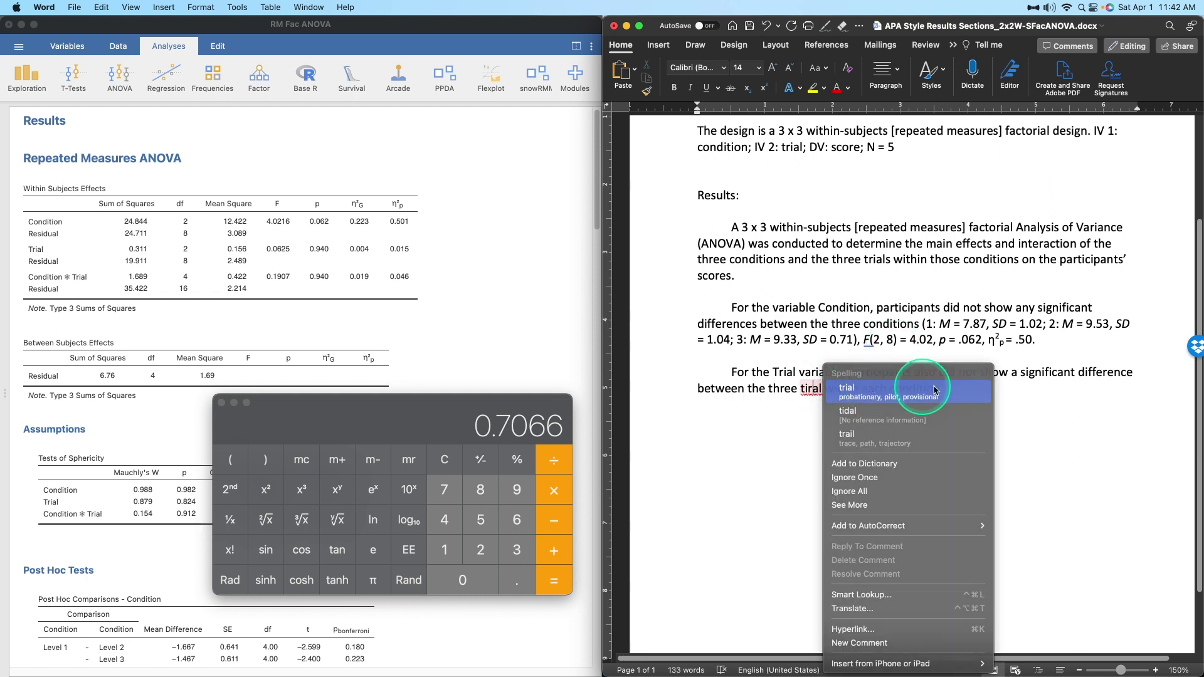
{"action": "left_click", "coordinate": [894, 375]}
{"action": "type", "text": ","}
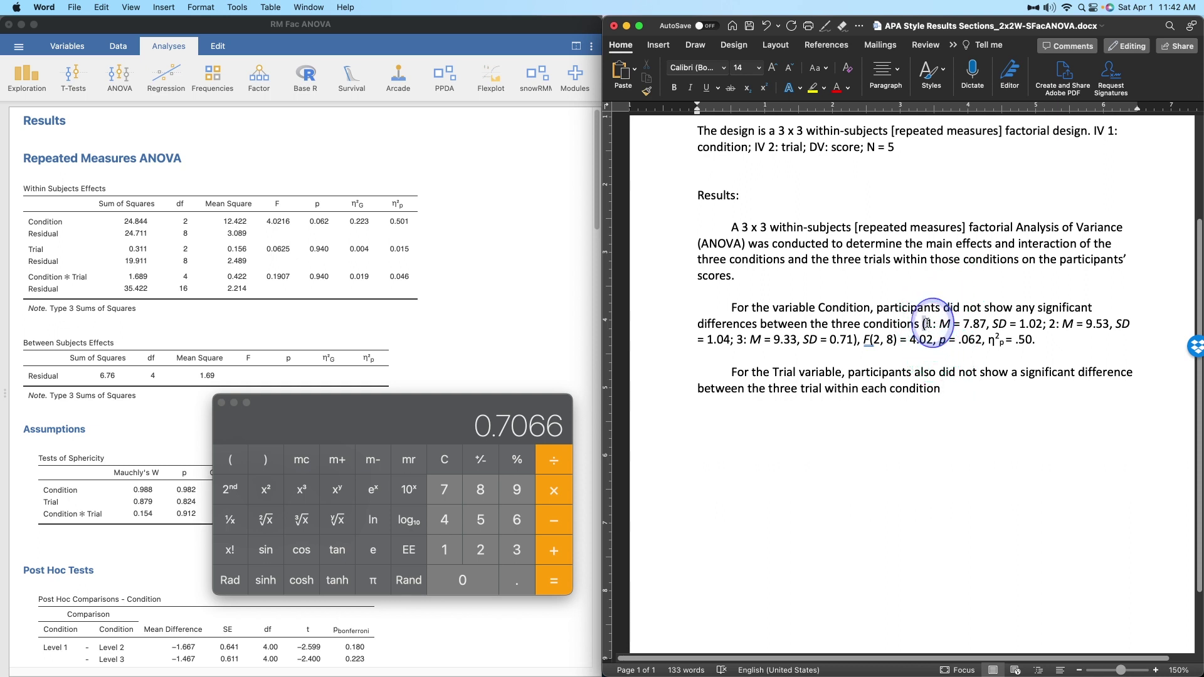
Copy the parenthesized means and SDs plus the F, p and η²p statistics from the Condition sentence to the end of the Trial sentence.
{"action": "left_click_drag", "start_coordinate": [923, 323], "coordinate": [1036, 344]}
{"action": "key", "text": "cmd+c"}
{"action": "left_click", "coordinate": [1021, 413]}
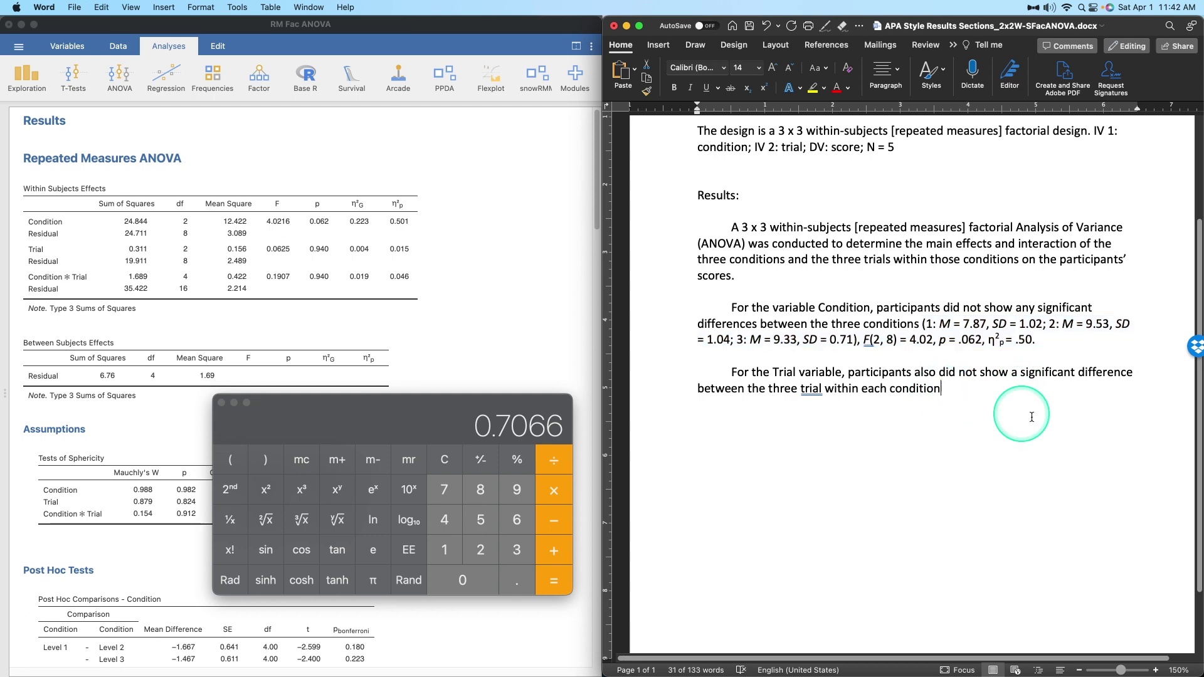
{"action": "key", "text": "cmd+v"}
{"action": "scroll", "coordinate": [304, 242], "scroll_direction": "down", "scroll_amount": 15}
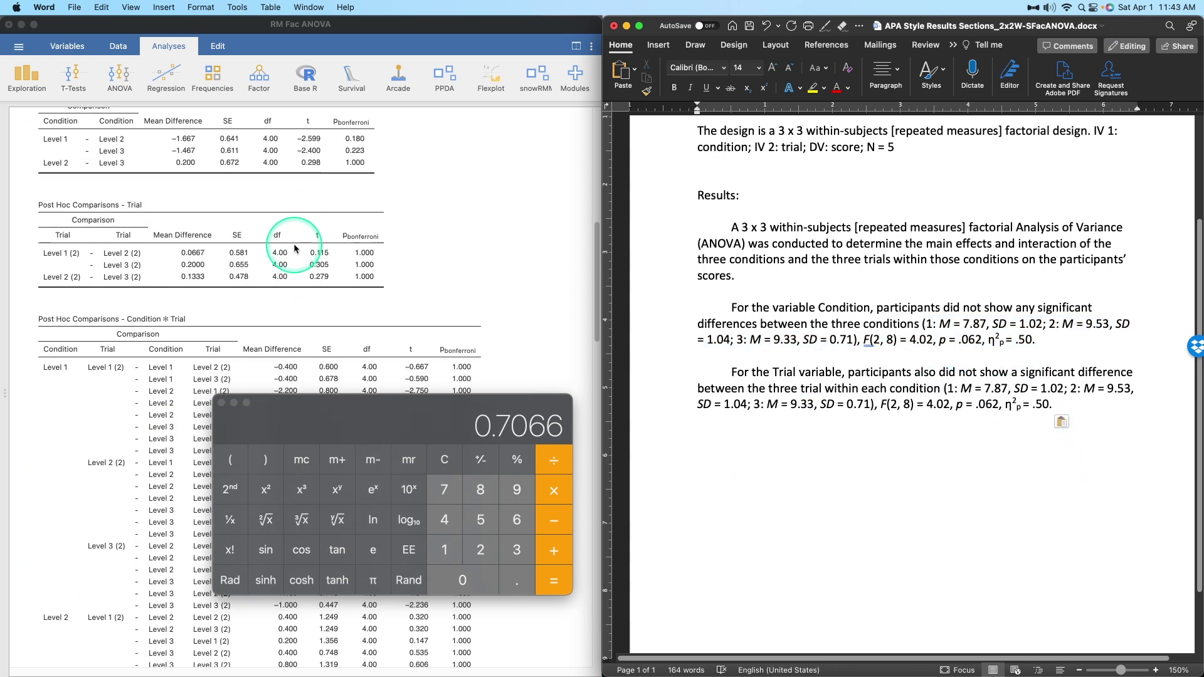
Set the first mean in the Trial sentence to 9.00, taken from the Trial estimated marginal means table.
{"action": "scroll", "coordinate": [314, 249], "scroll_direction": "down", "scroll_amount": 5}
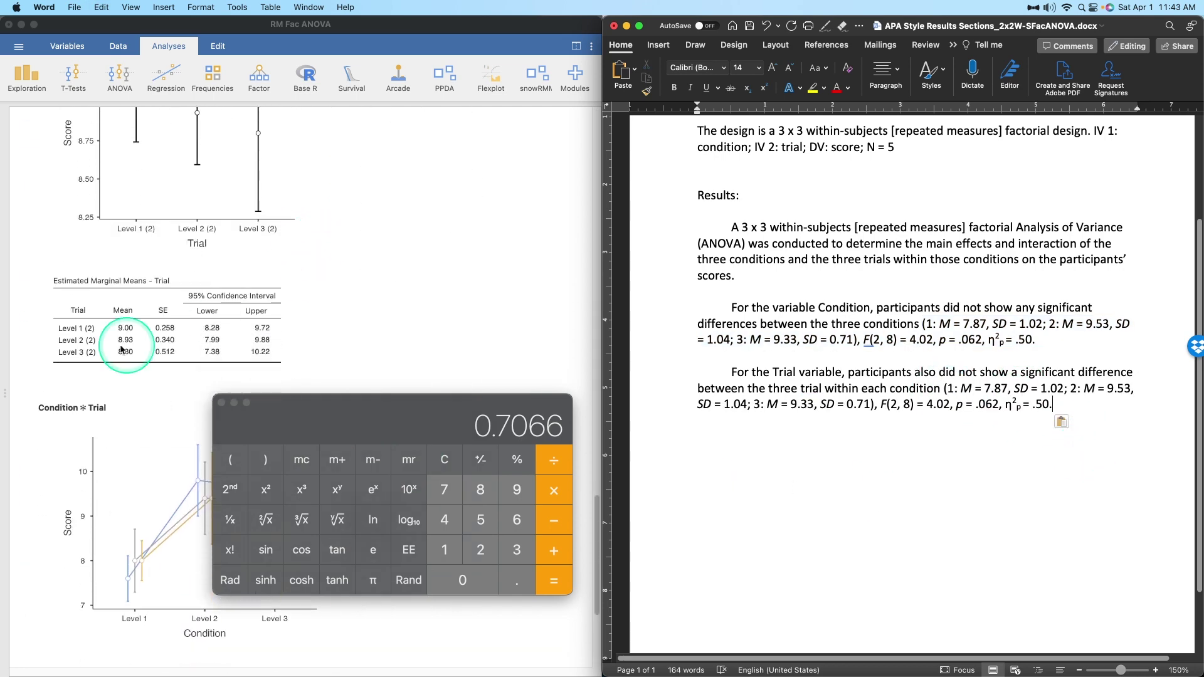
{"action": "left_click", "coordinate": [1004, 389]}
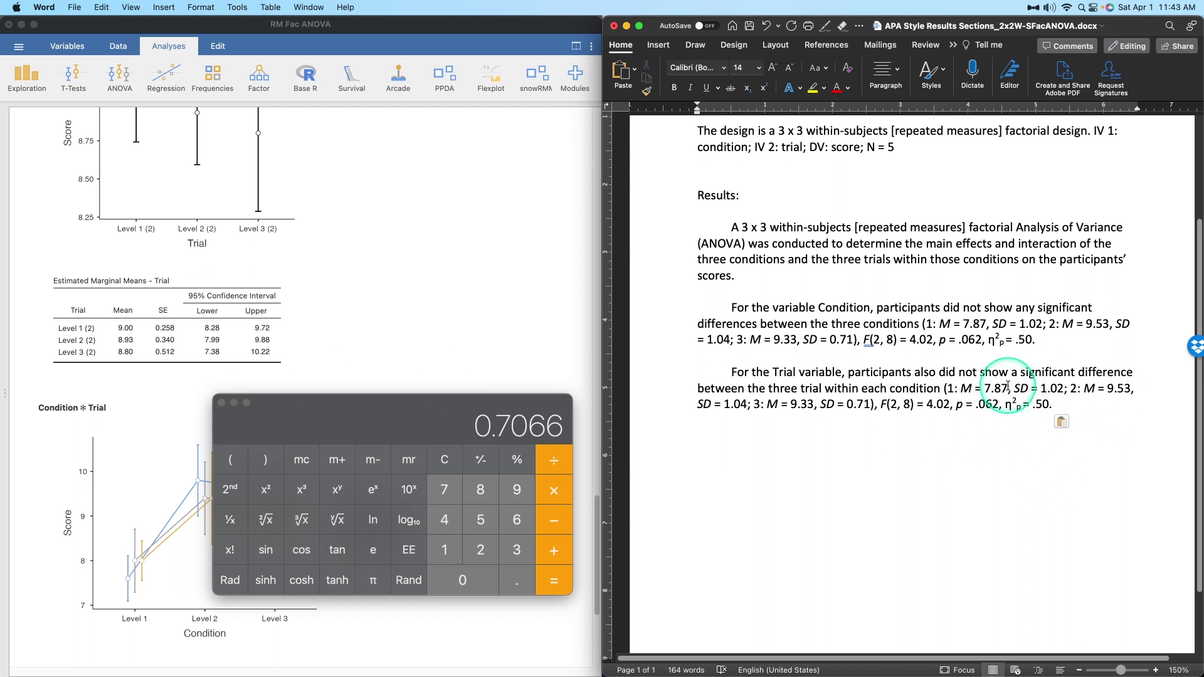
{"action": "key", "text": "BackSpace"}
{"action": "key", "text": "BackSpace"}
{"action": "key", "text": "BackSpace"}
{"action": "key", "text": "BackSpace"}
{"action": "type", "text": "9.00"}
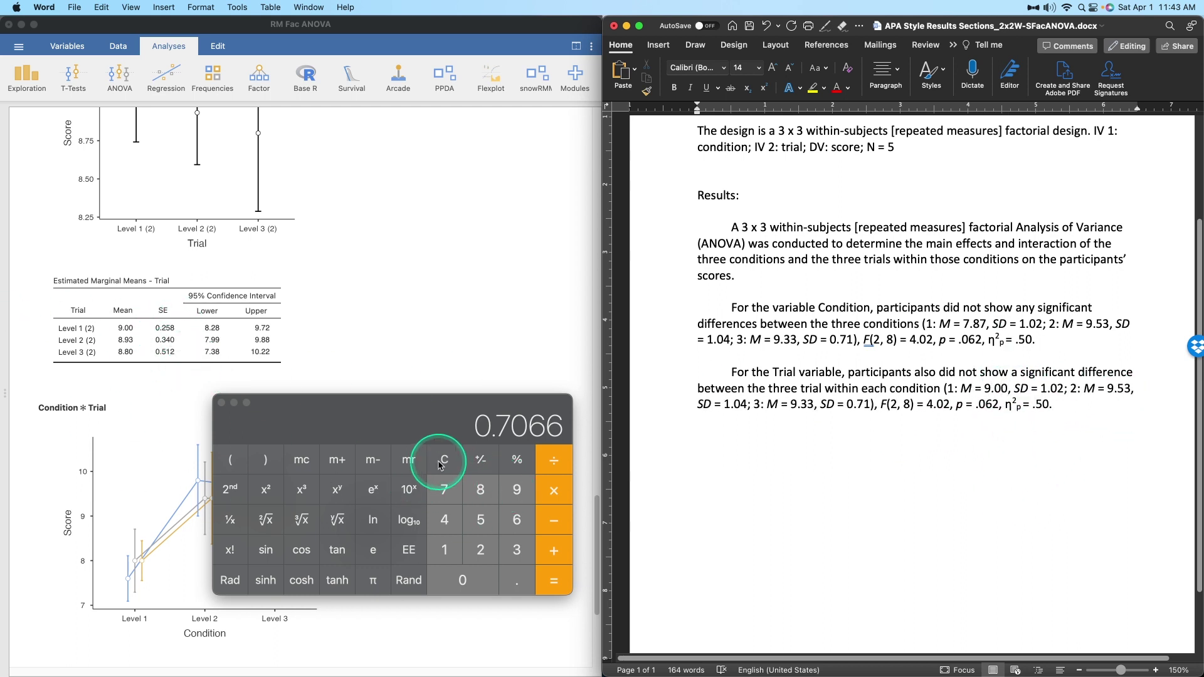
Switch to Calculator and compute the Trial level 1 standard deviation by multiplying the square root of 5 by the standard error 0.258.
{"action": "left_click", "coordinate": [442, 421]}
{"action": "key", "text": "Escape"}
{"action": "type", "text": "5"}
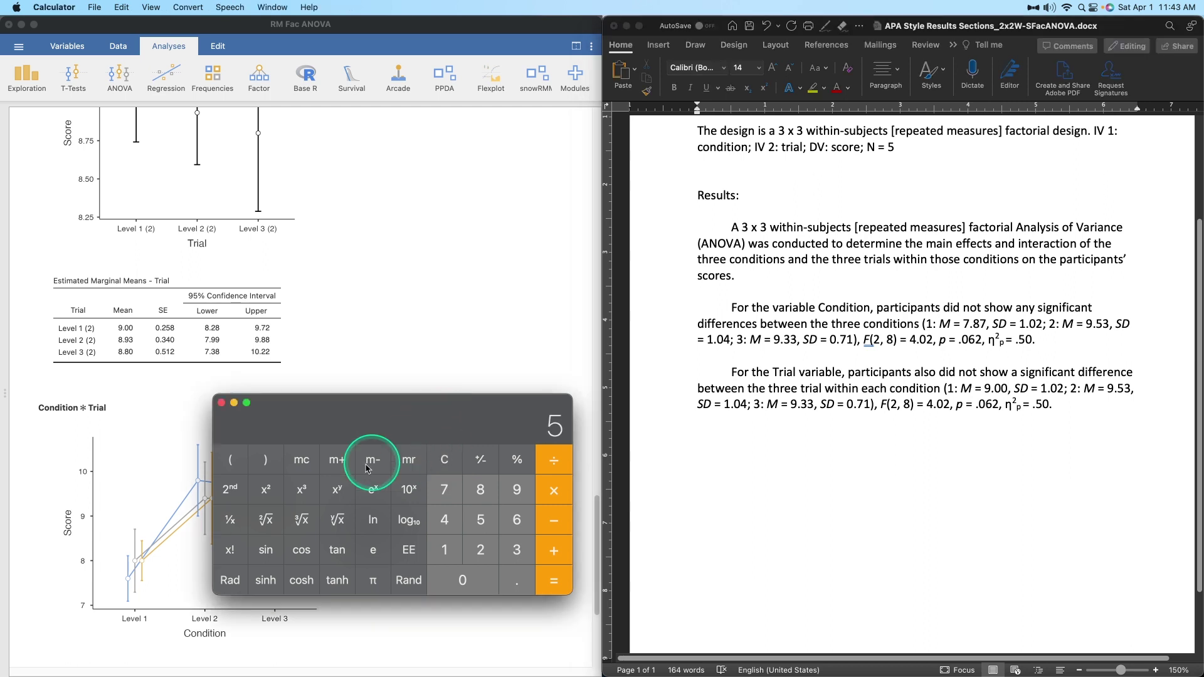
{"action": "left_click", "coordinate": [265, 525]}
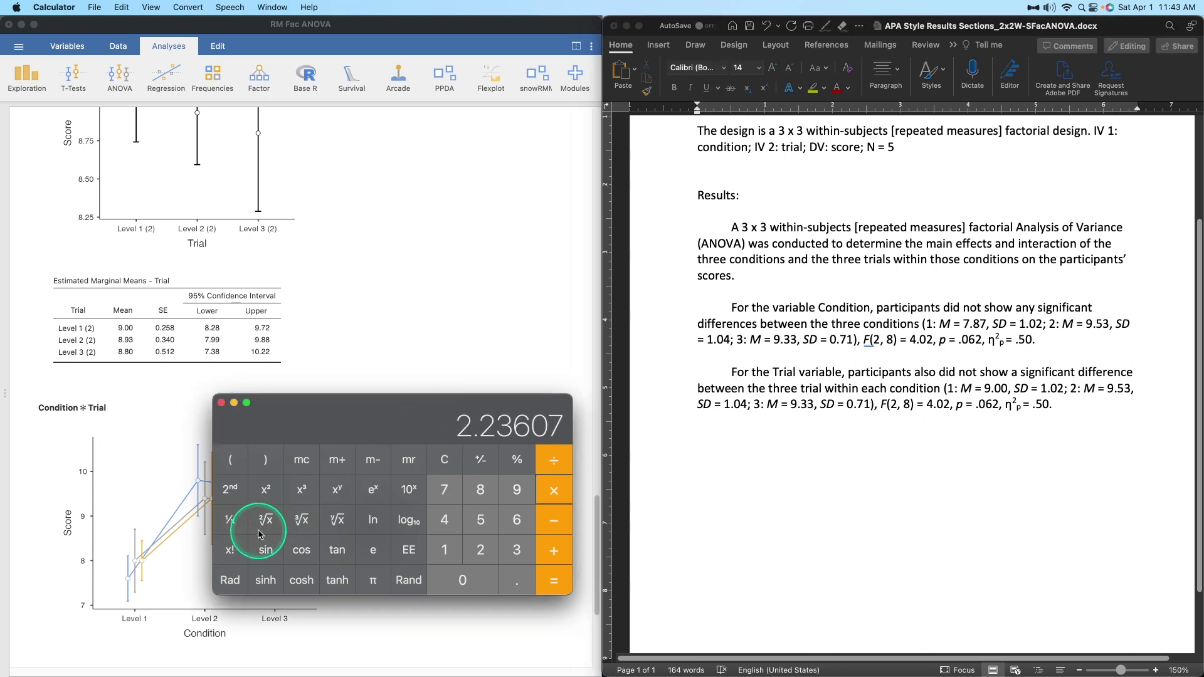
{"action": "type", "text": "0.258"}
{"action": "key", "text": "Return"}
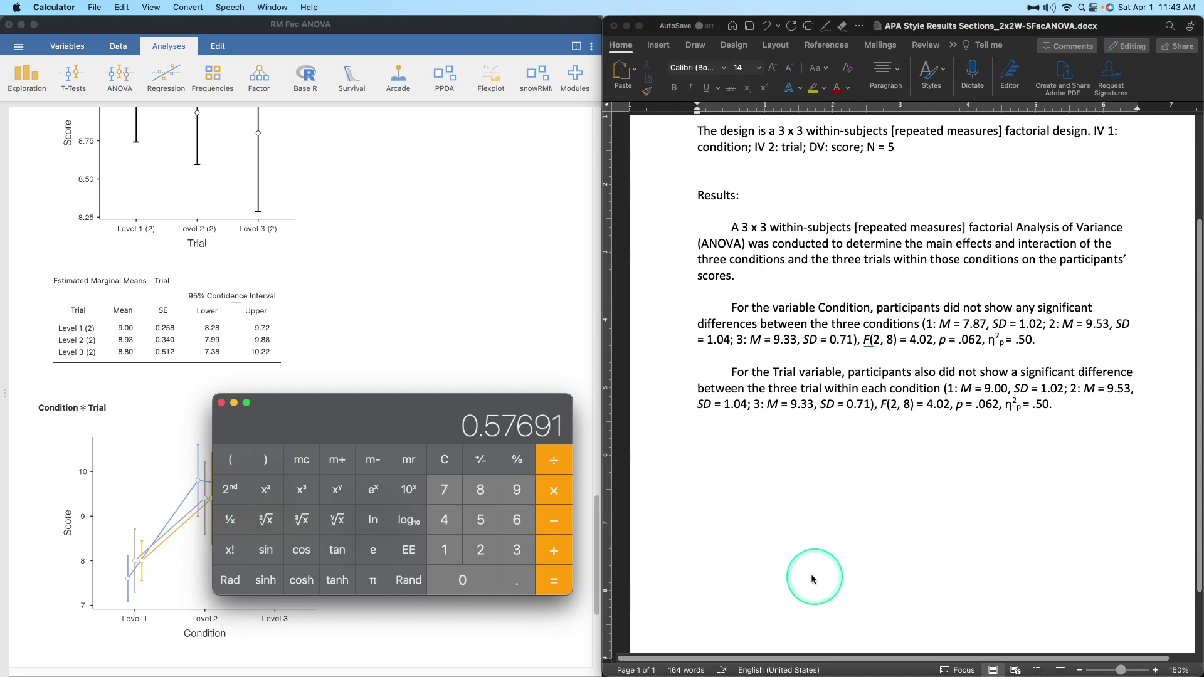